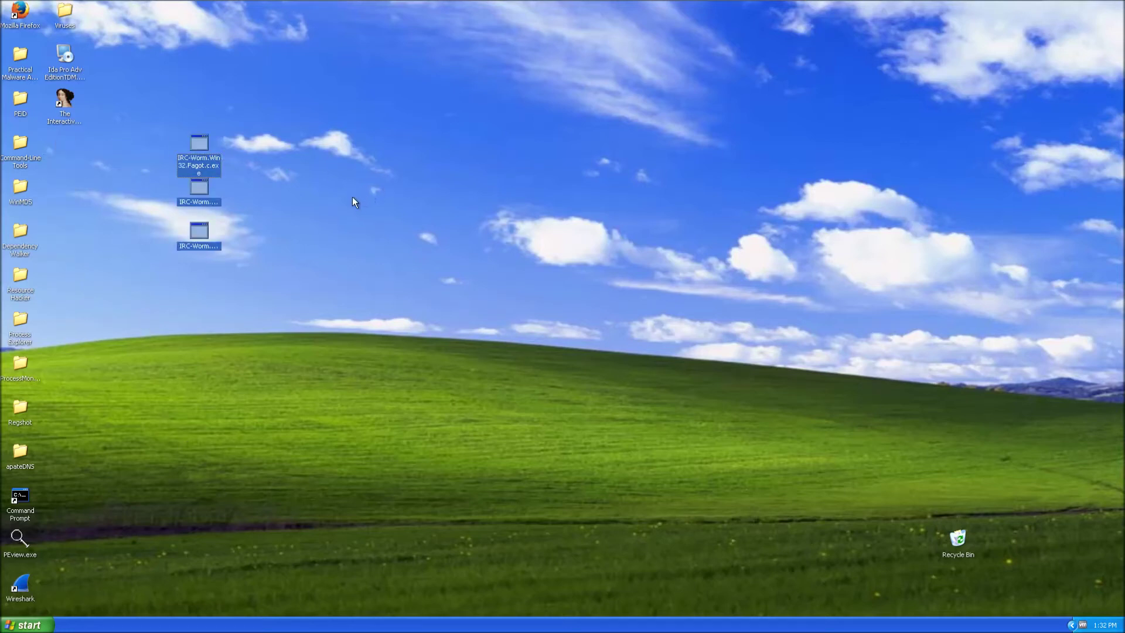
Step: Select the Fagot.a, Fagot.c and Fagot.e sample icons in turn, then clear the selection
{"action": "left_click_drag", "start_coordinate": [296, 279], "coordinate": [504, 142]}
{"action": "left_click", "coordinate": [519, 232]}
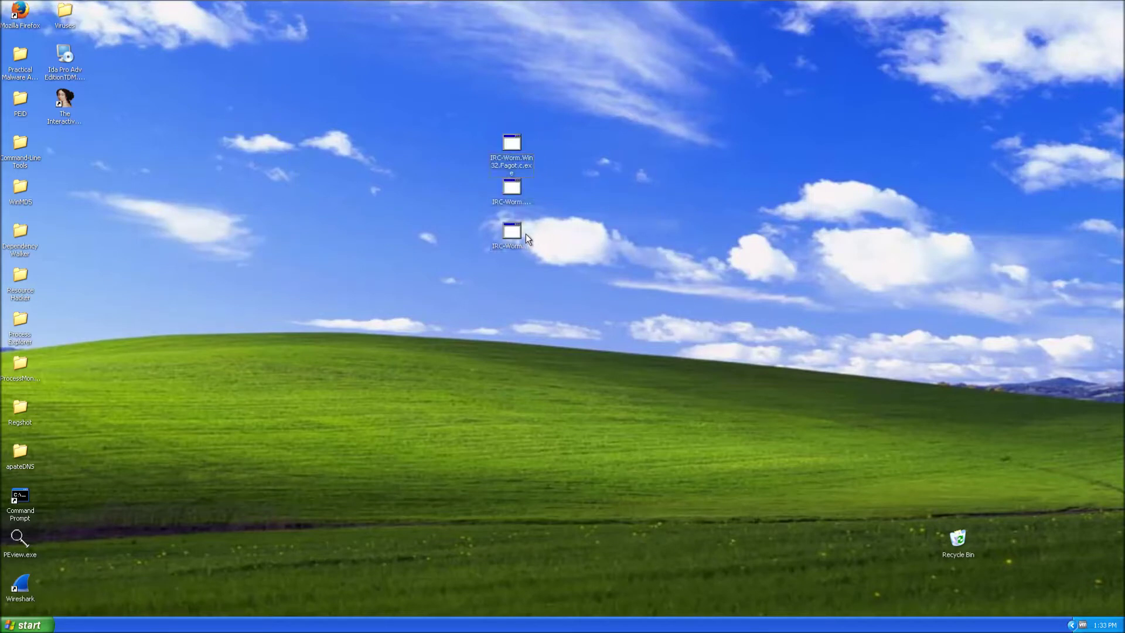
{"action": "left_click", "coordinate": [521, 186]}
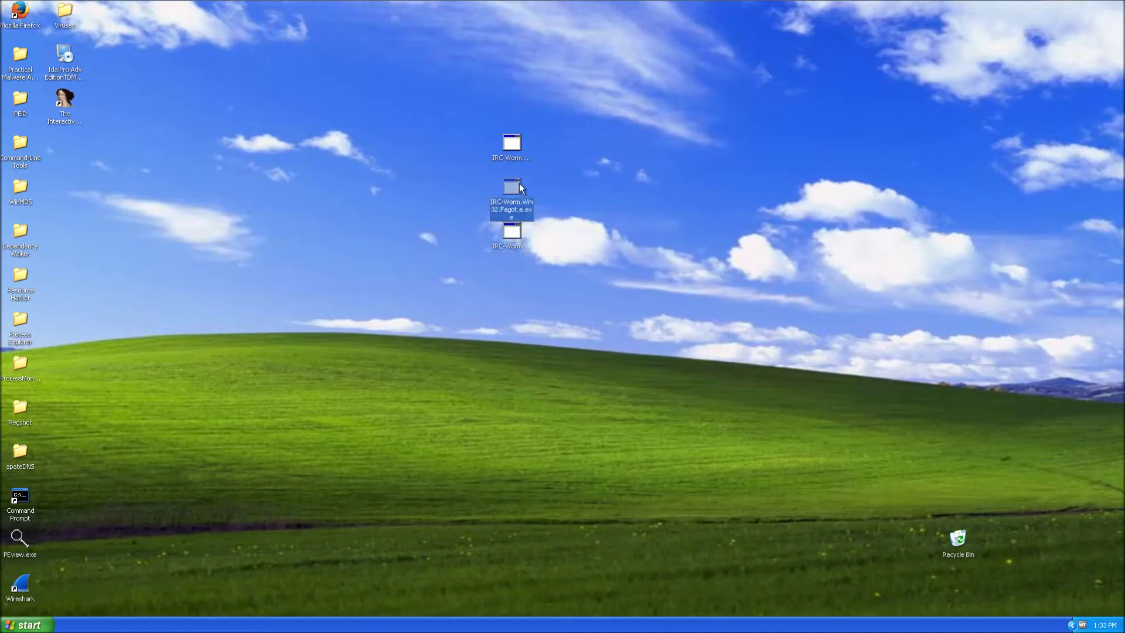
{"action": "left_click", "coordinate": [507, 246]}
{"action": "left_click", "coordinate": [526, 153]}
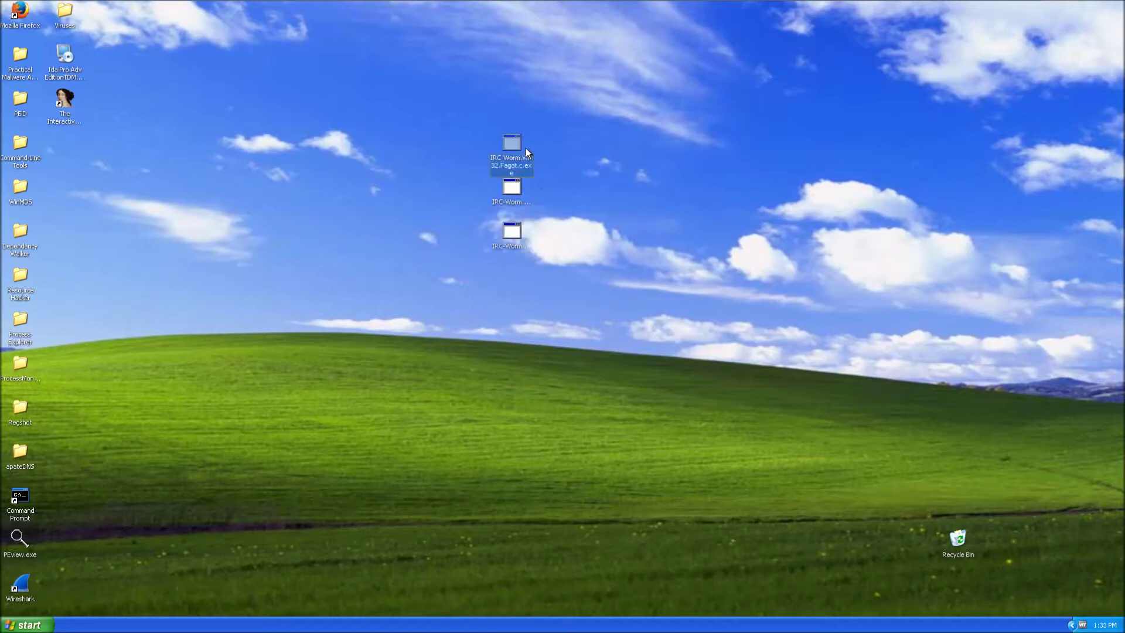
{"action": "left_click_drag", "start_coordinate": [564, 263], "coordinate": [445, 176]}
{"action": "left_click", "coordinate": [312, 211]}
Step: Place Fagot.a.exe alone near the top centre and move the other two samples to the left column
{"action": "left_click", "coordinate": [516, 234]}
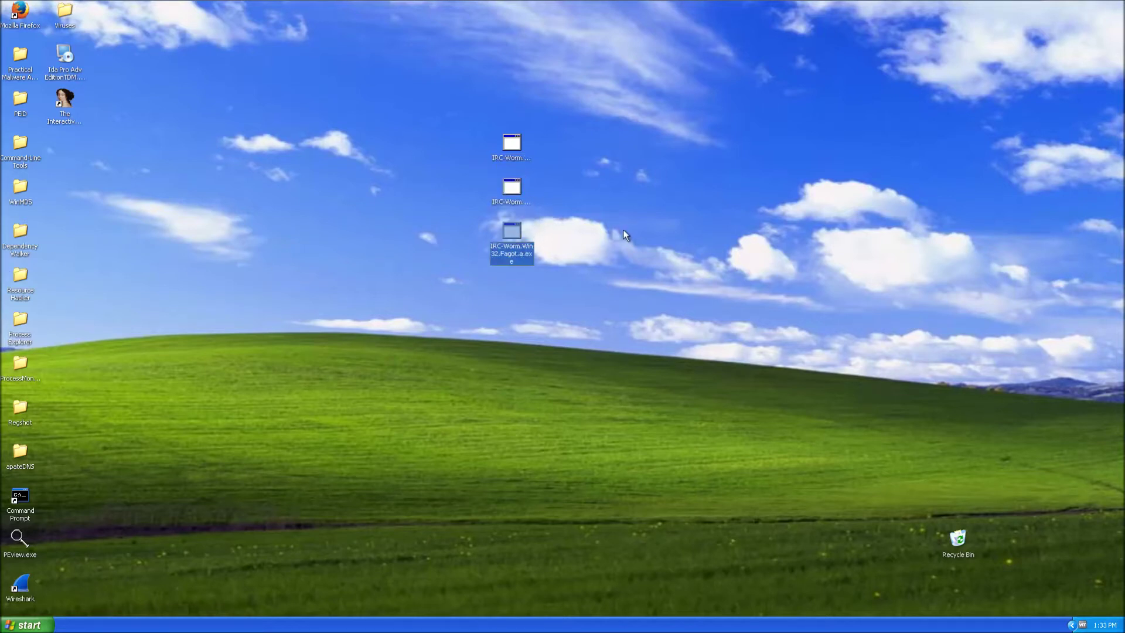
{"action": "left_click_drag", "start_coordinate": [519, 244], "coordinate": [420, 201]}
{"action": "left_click_drag", "start_coordinate": [505, 135], "coordinate": [58, 144]}
{"action": "left_click_drag", "start_coordinate": [359, 156], "coordinate": [493, 156]}
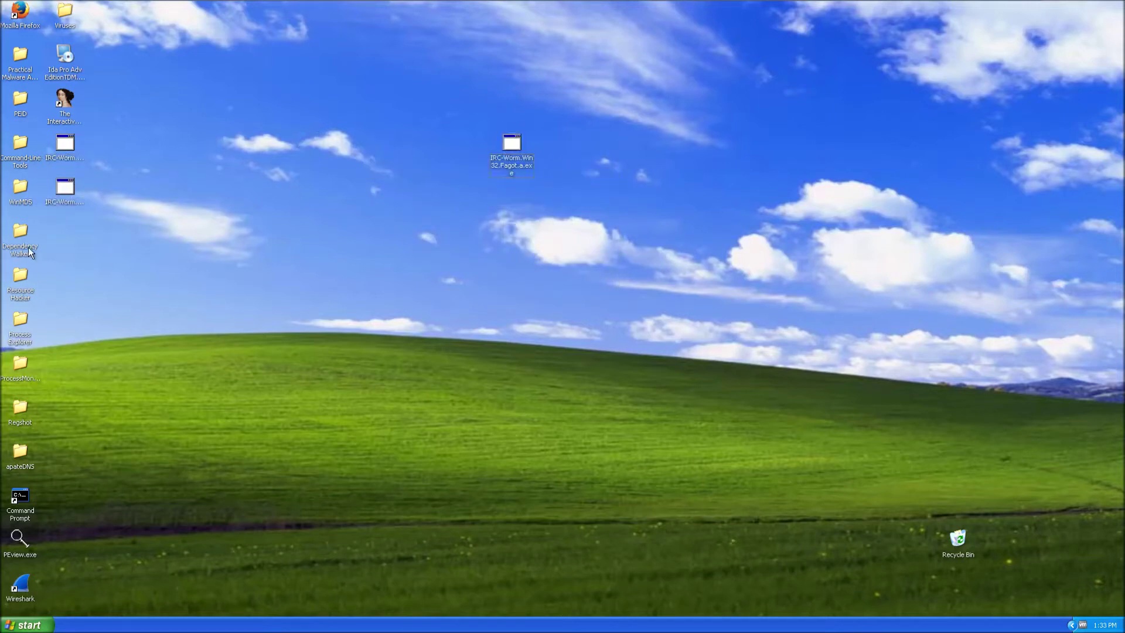
Step: Run PEiD on the Fagot.a sample, note the Borland Delphi 6.0 - 7.0 detection, then close PEiD and its folder
{"action": "double_click", "coordinate": [20, 98]}
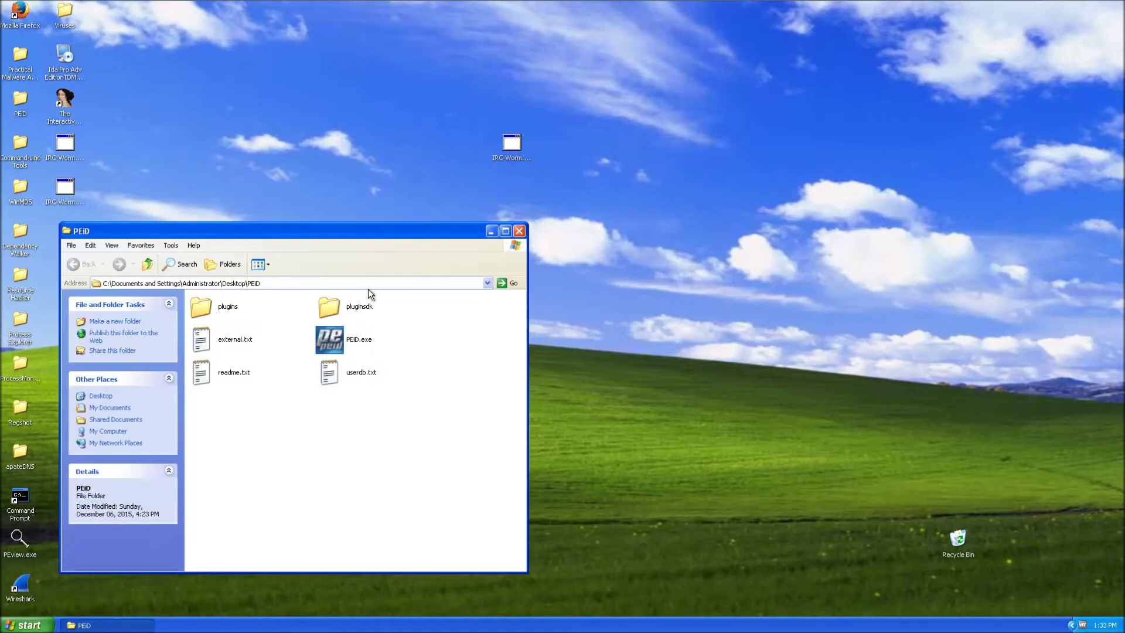
{"action": "double_click", "coordinate": [331, 339]}
{"action": "left_click_drag", "start_coordinate": [505, 142], "coordinate": [539, 310]}
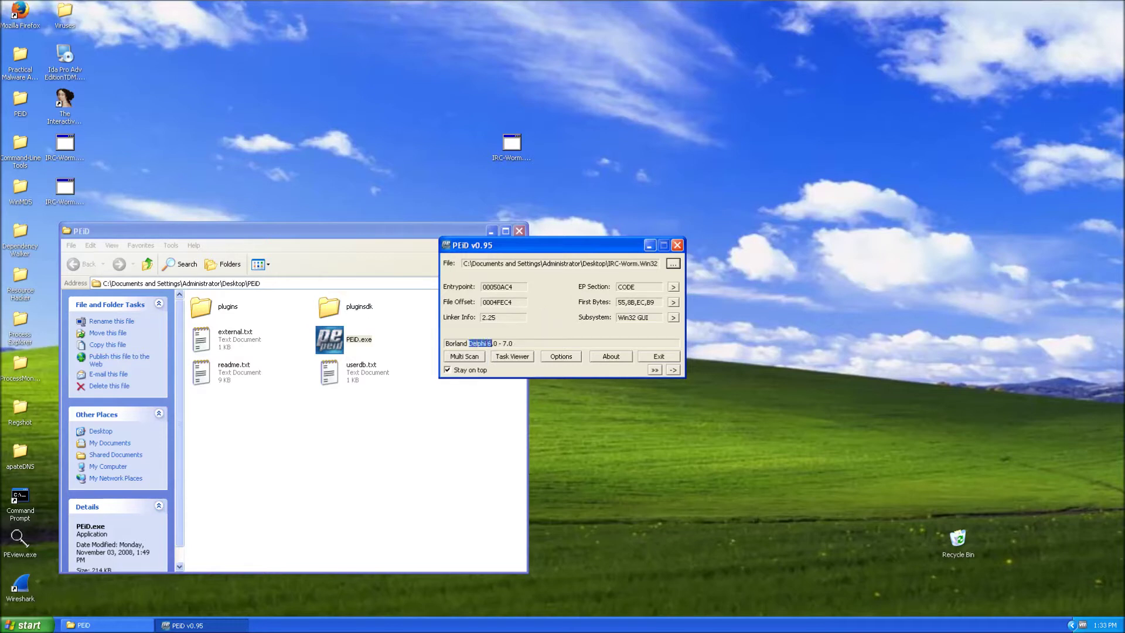
{"action": "left_click_drag", "start_coordinate": [499, 344], "coordinate": [613, 291]}
{"action": "left_click", "coordinate": [677, 245]}
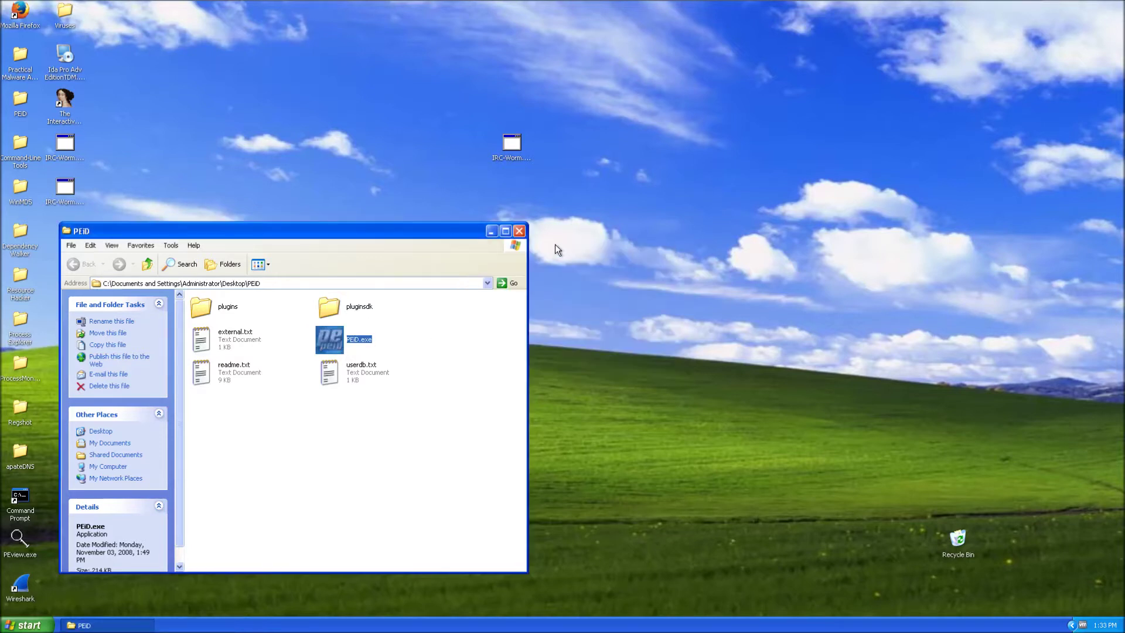
{"action": "left_click", "coordinate": [519, 231]}
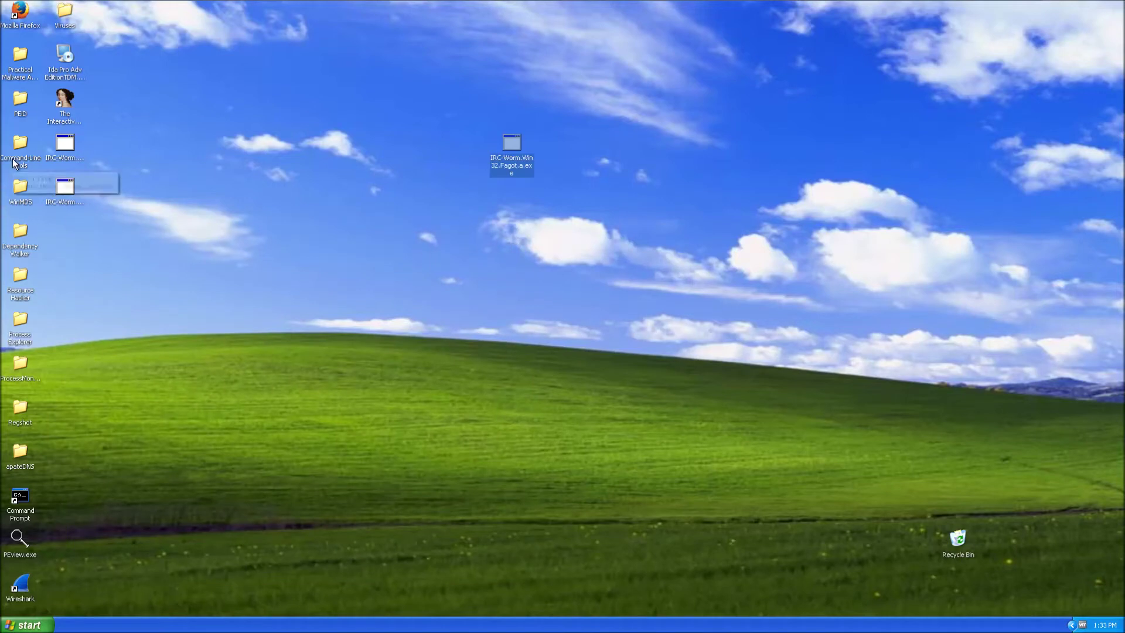
Step: Launch depends.exe from the Dependency Walker folder, close the folder and reposition the window
{"action": "double_click", "coordinate": [20, 231]}
{"action": "double_click", "coordinate": [221, 154]}
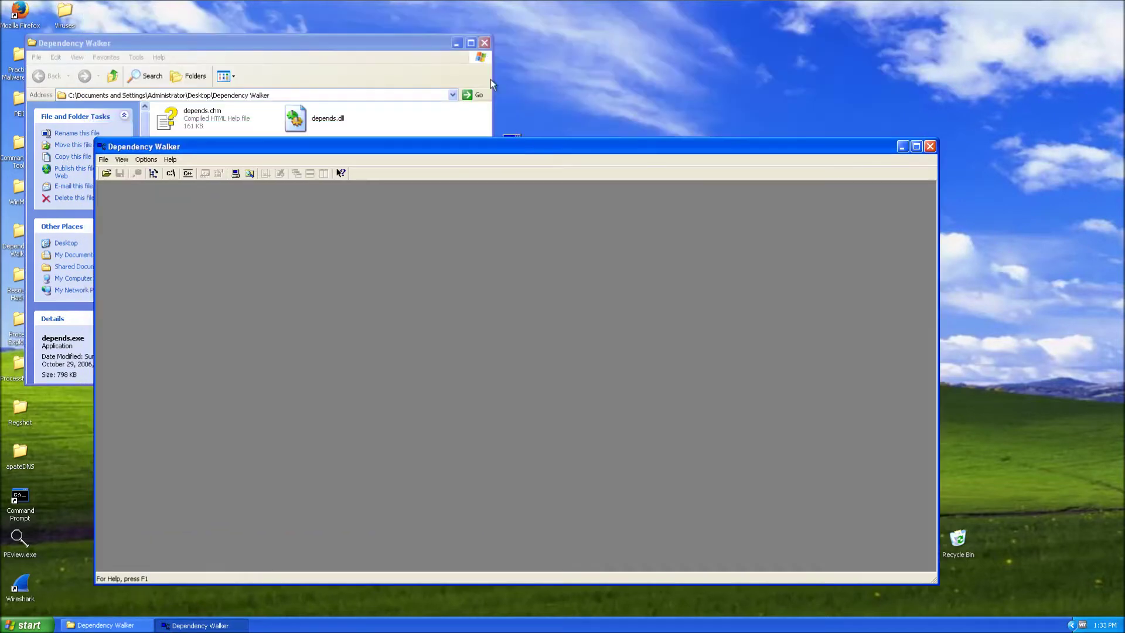
{"action": "left_click", "coordinate": [485, 42]}
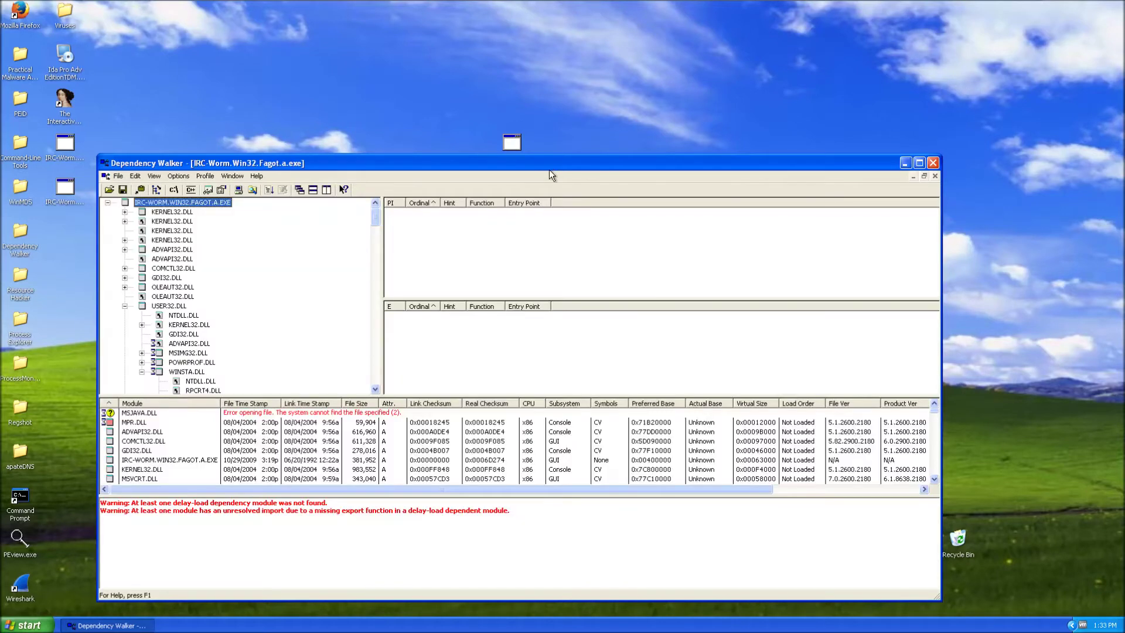
{"action": "left_click_drag", "start_coordinate": [549, 170], "coordinate": [563, 108]}
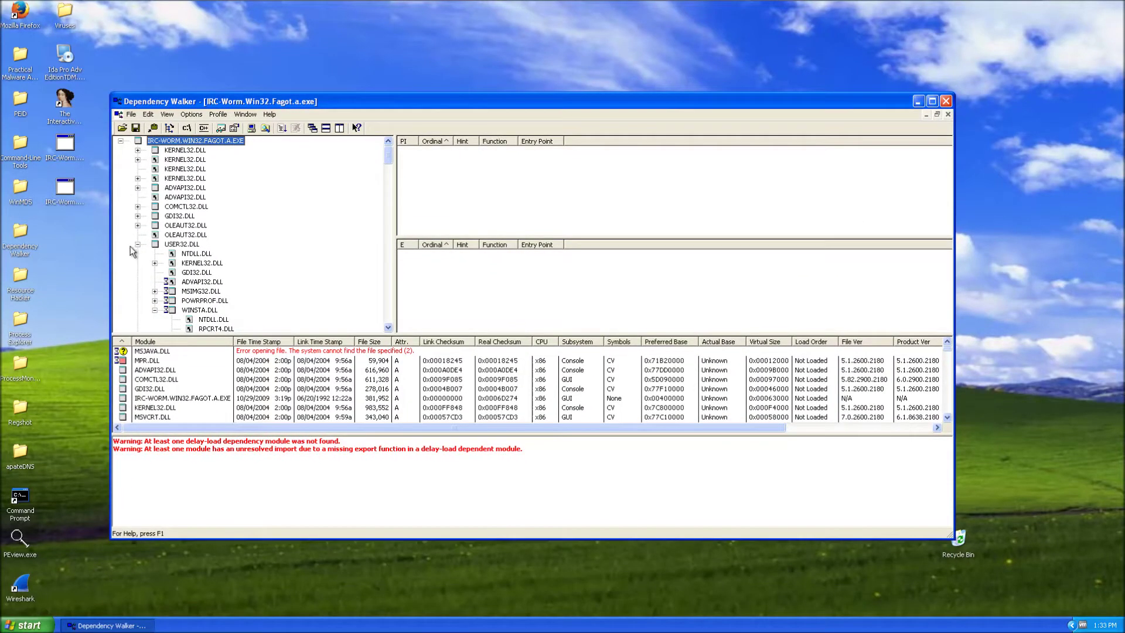
Step: Collapse USER32.DLL and browse KERNEL32.DLL imports such as WinExec, WriteFile and OpenProcess
{"action": "left_click", "coordinate": [137, 243]}
{"action": "left_click", "coordinate": [187, 151]}
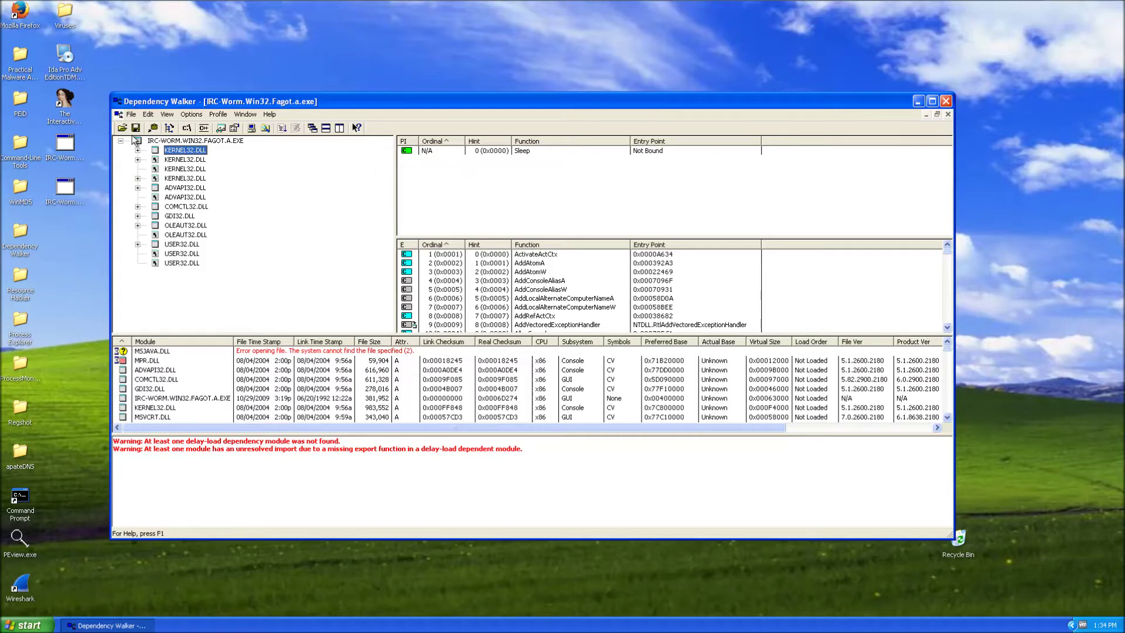
{"action": "left_click", "coordinate": [201, 161]}
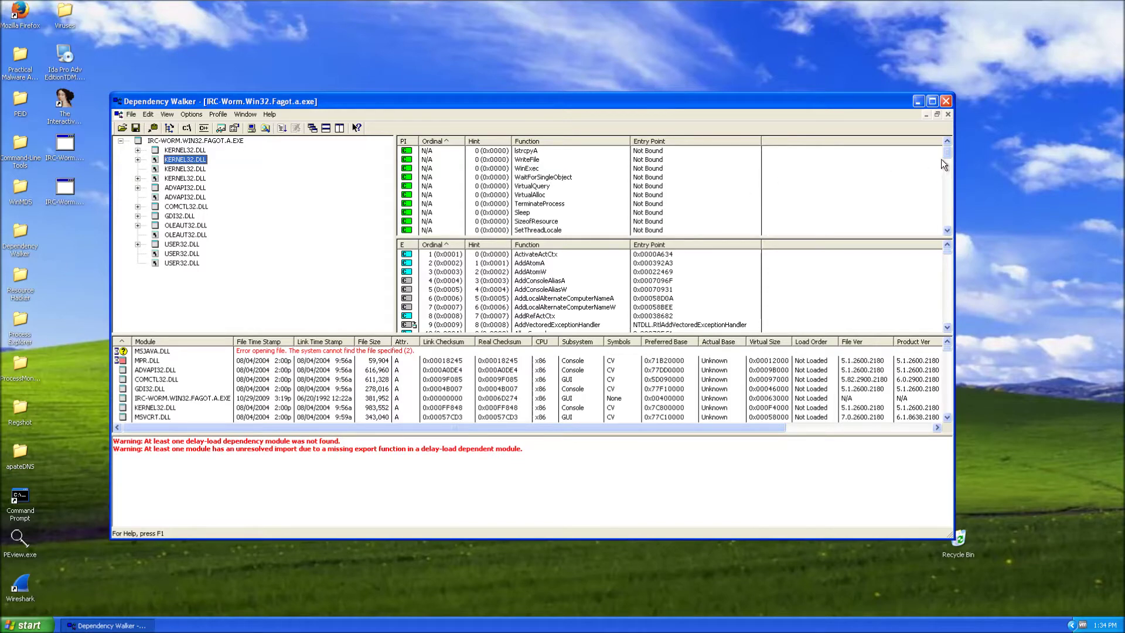
{"action": "left_click_drag", "start_coordinate": [946, 154], "coordinate": [950, 227]}
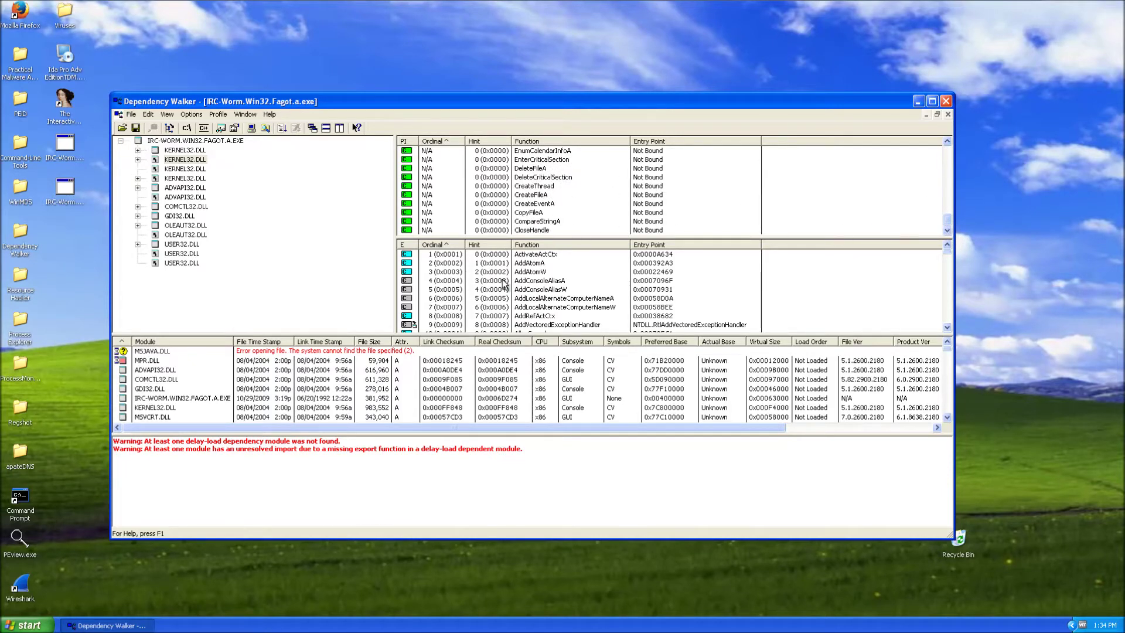
{"action": "left_click_drag", "start_coordinate": [947, 220], "coordinate": [979, 165]}
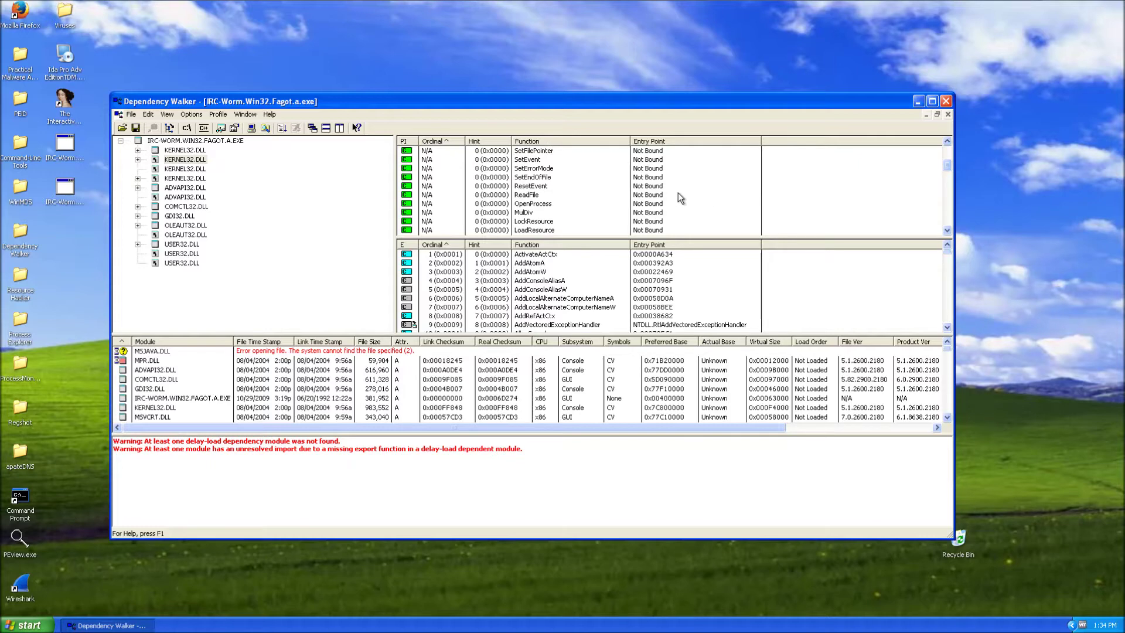
{"action": "left_click", "coordinate": [573, 204]}
{"action": "left_click_drag", "start_coordinate": [947, 167], "coordinate": [949, 150]}
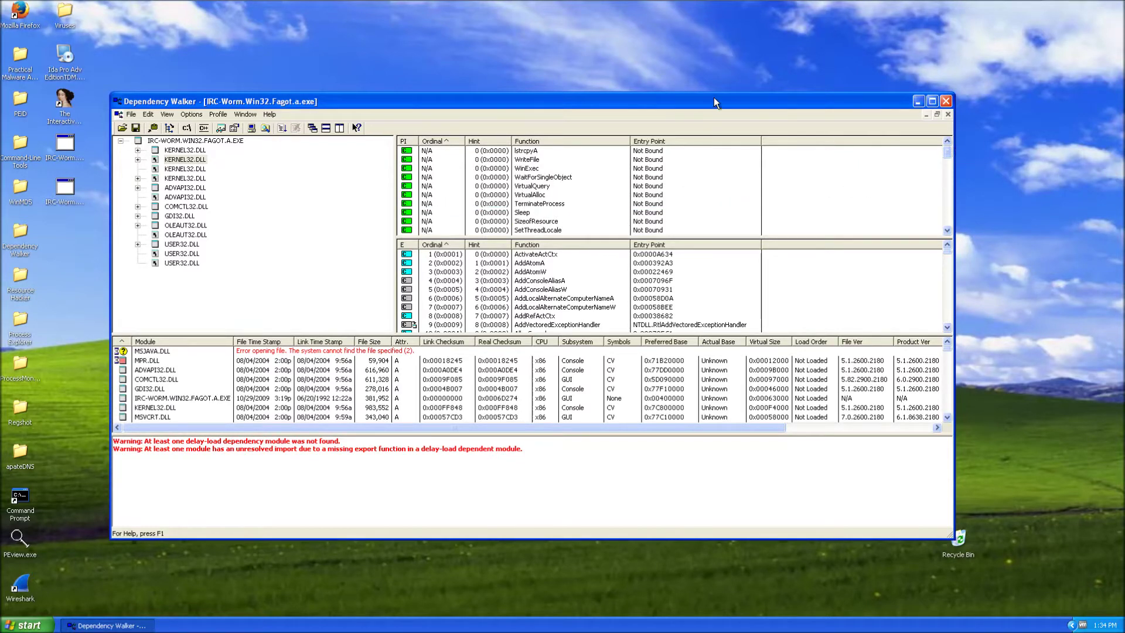
{"action": "left_click_drag", "start_coordinate": [714, 99], "coordinate": [930, 79]}
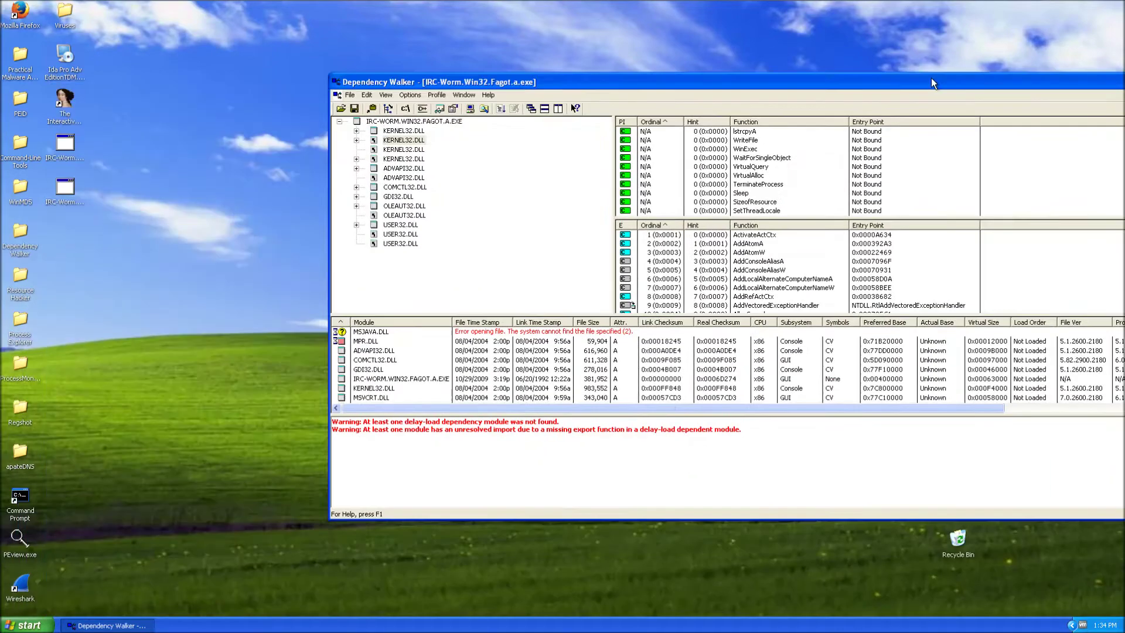
Step: Review the third and fourth KERNEL32.DLL entries' imports, including InitializeCriticalSection
{"action": "left_click", "coordinate": [406, 150]}
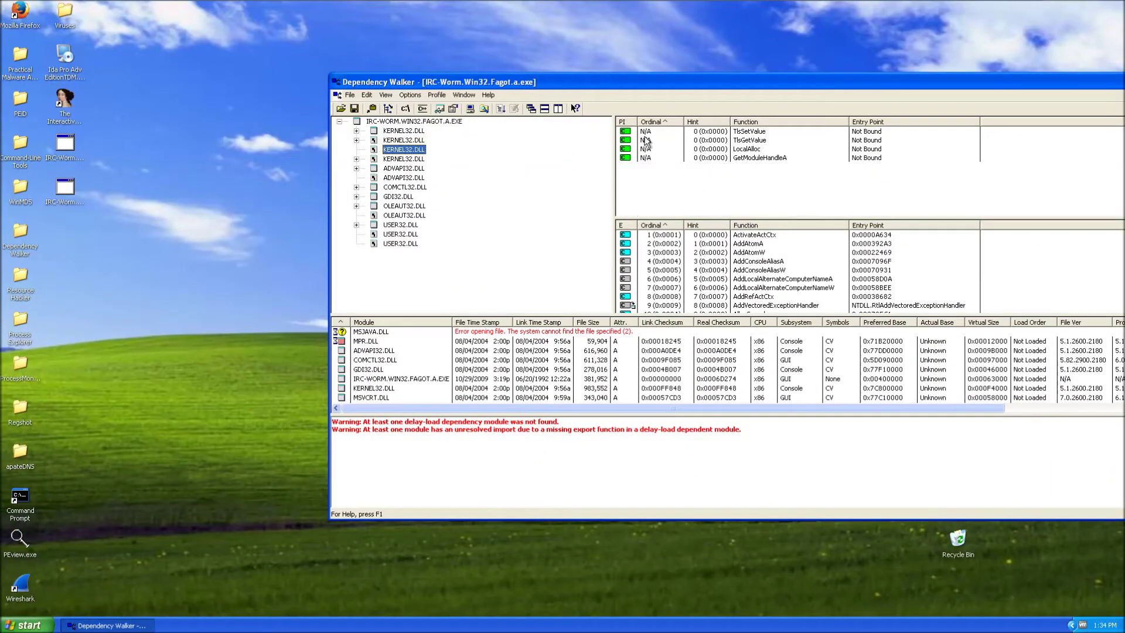
{"action": "left_click_drag", "start_coordinate": [726, 91], "coordinate": [656, 95]}
{"action": "left_click", "coordinate": [324, 163]}
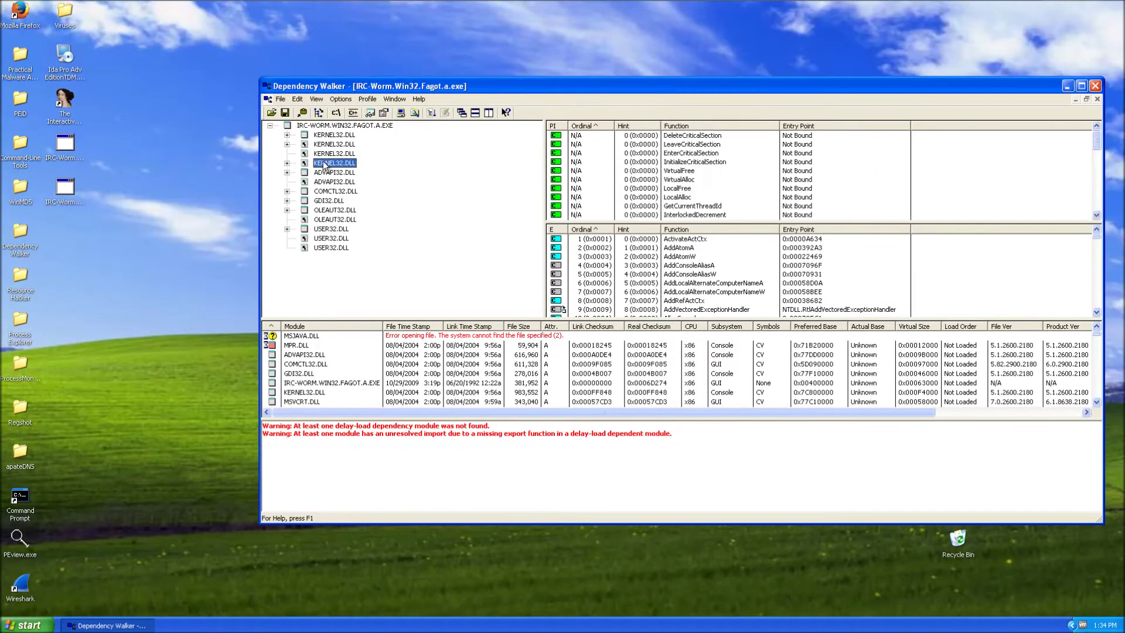
{"action": "left_click", "coordinate": [797, 162]}
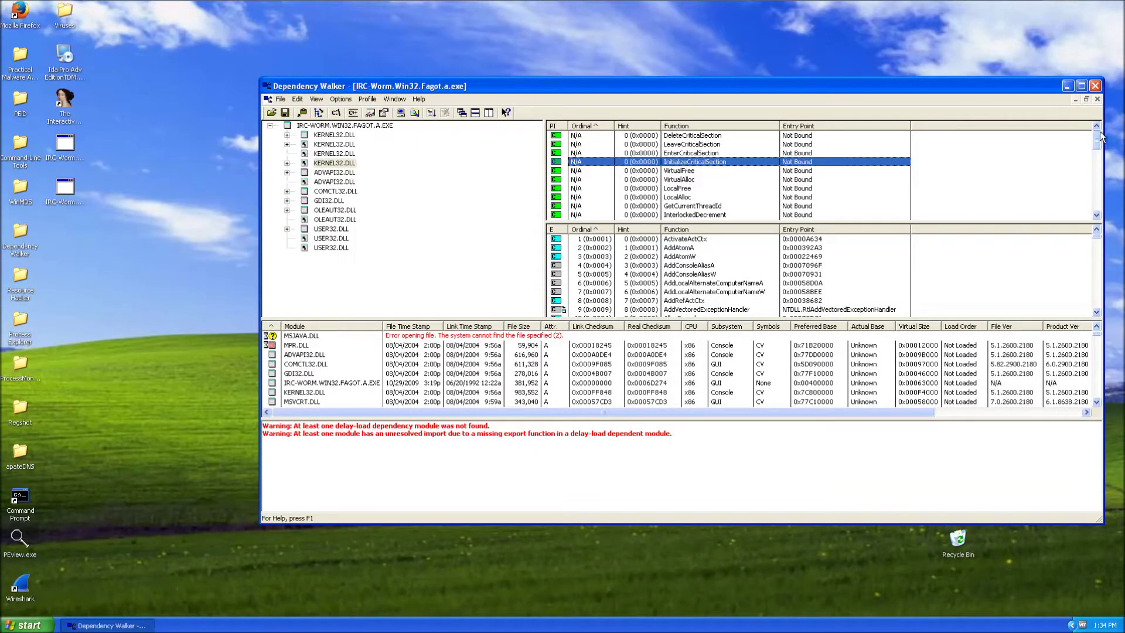
{"action": "left_click_drag", "start_coordinate": [1101, 132], "coordinate": [1103, 201]}
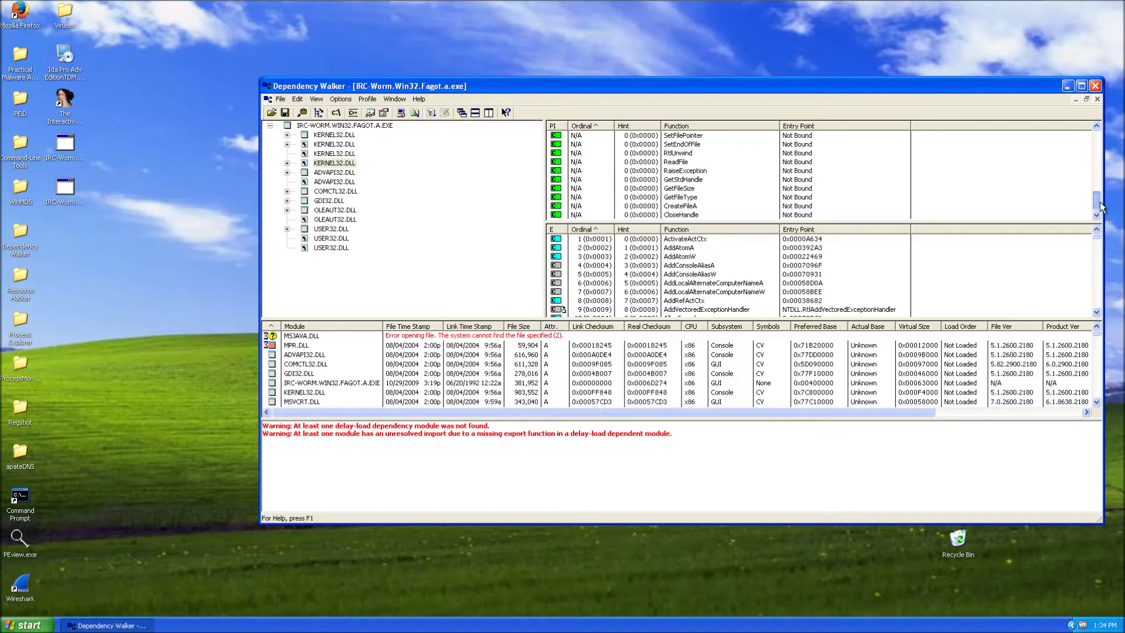
Step: Review the imported functions of both ADVAPI32.DLL entries and of GDI32.DLL
{"action": "left_click", "coordinate": [333, 172]}
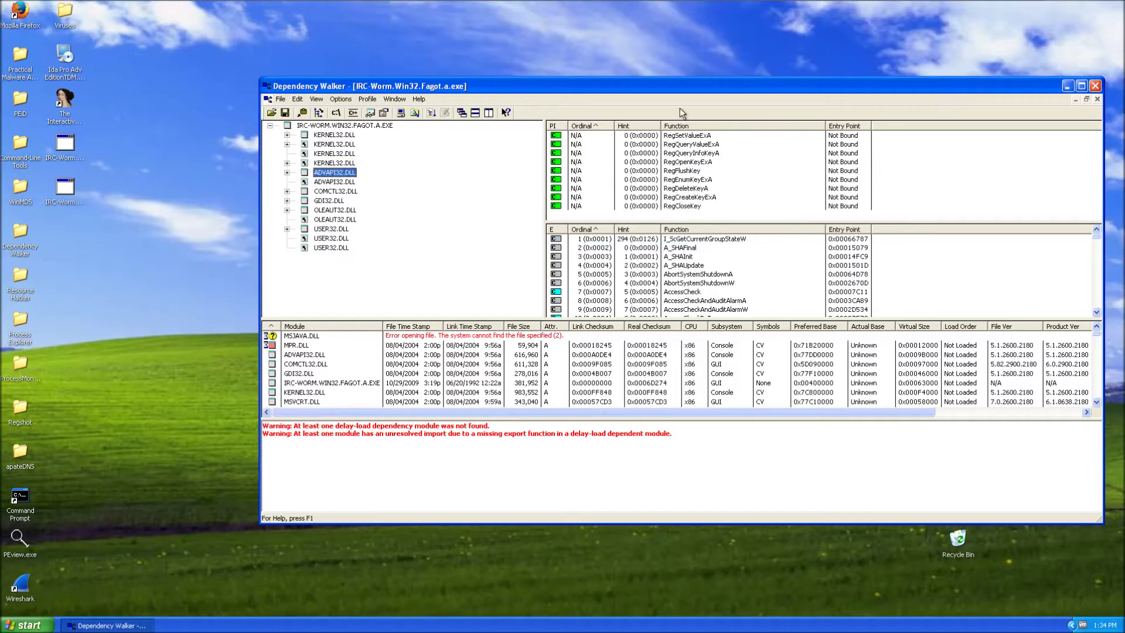
{"action": "left_click", "coordinate": [344, 183]}
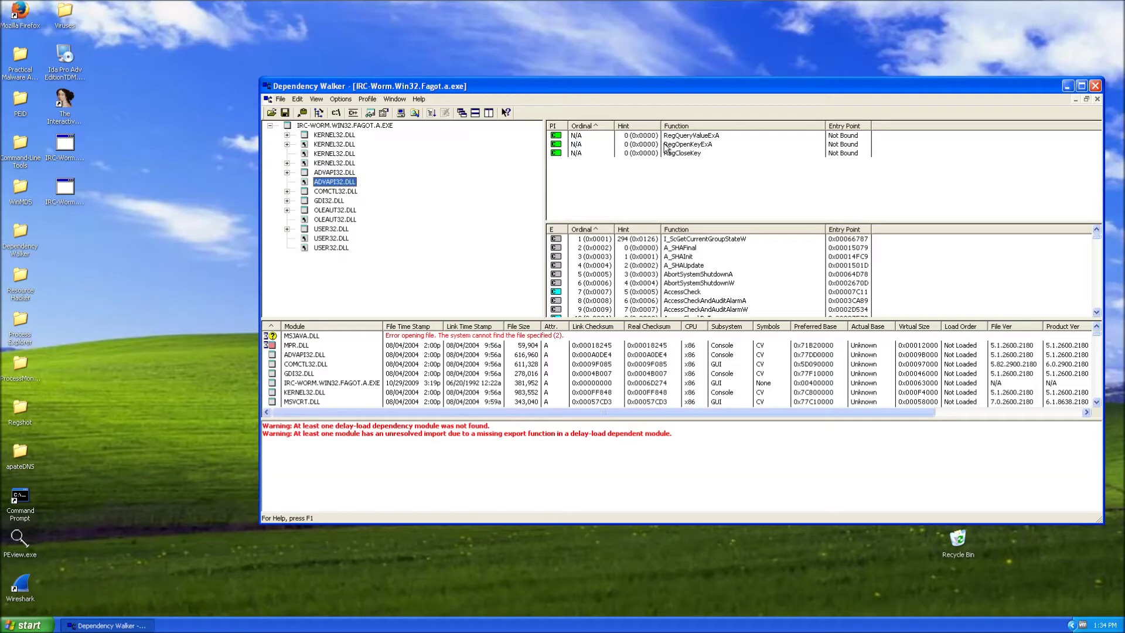
{"action": "left_click", "coordinate": [335, 202]}
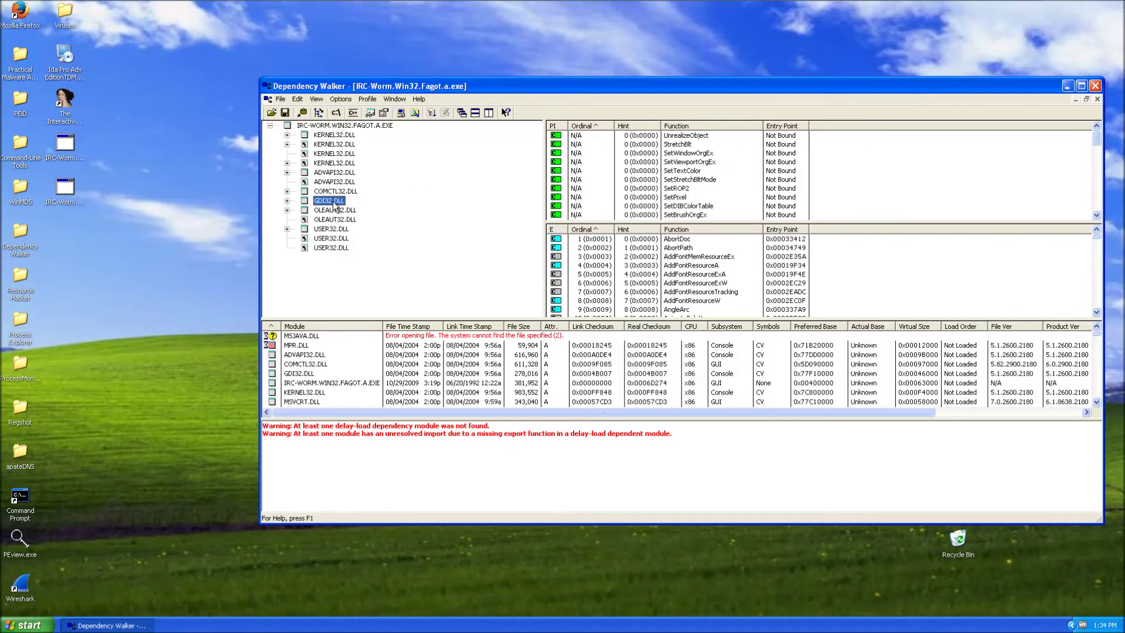
{"action": "scroll", "coordinate": [737, 168], "scroll_direction": "down", "scroll_amount": 5}
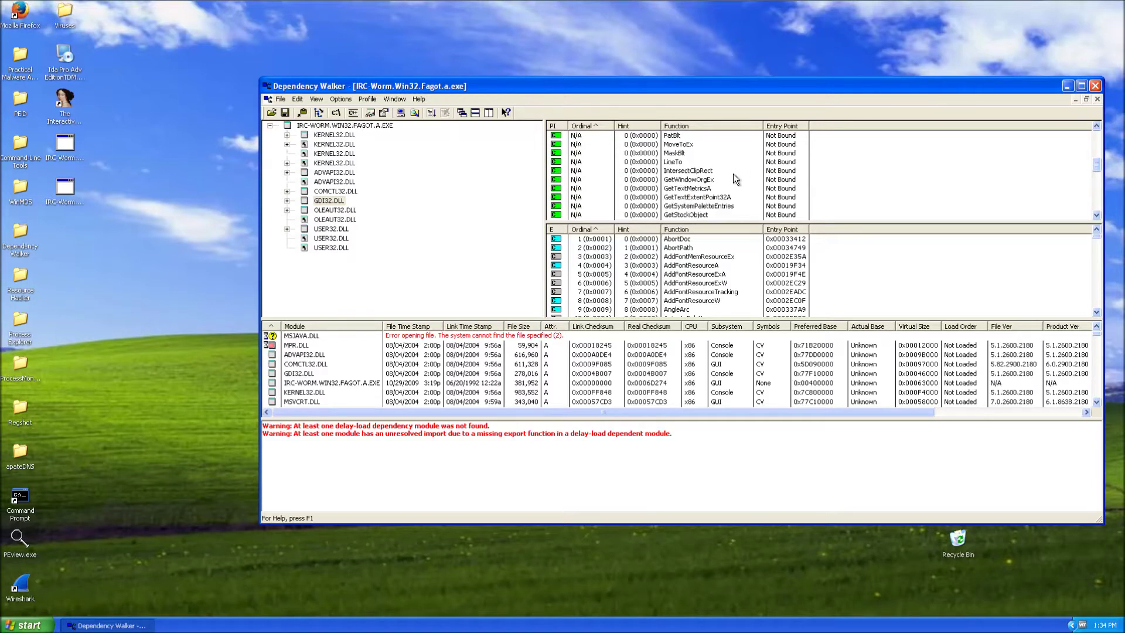
{"action": "scroll", "coordinate": [733, 174], "scroll_direction": "down", "scroll_amount": 5}
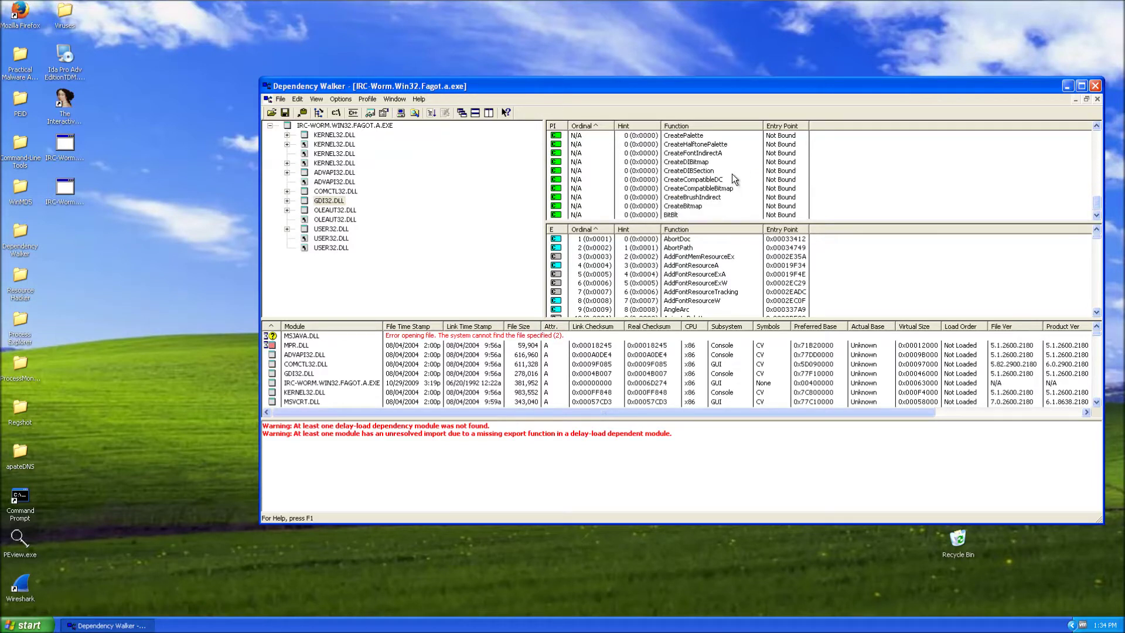
{"action": "scroll", "coordinate": [733, 177], "scroll_direction": "up", "scroll_amount": 3}
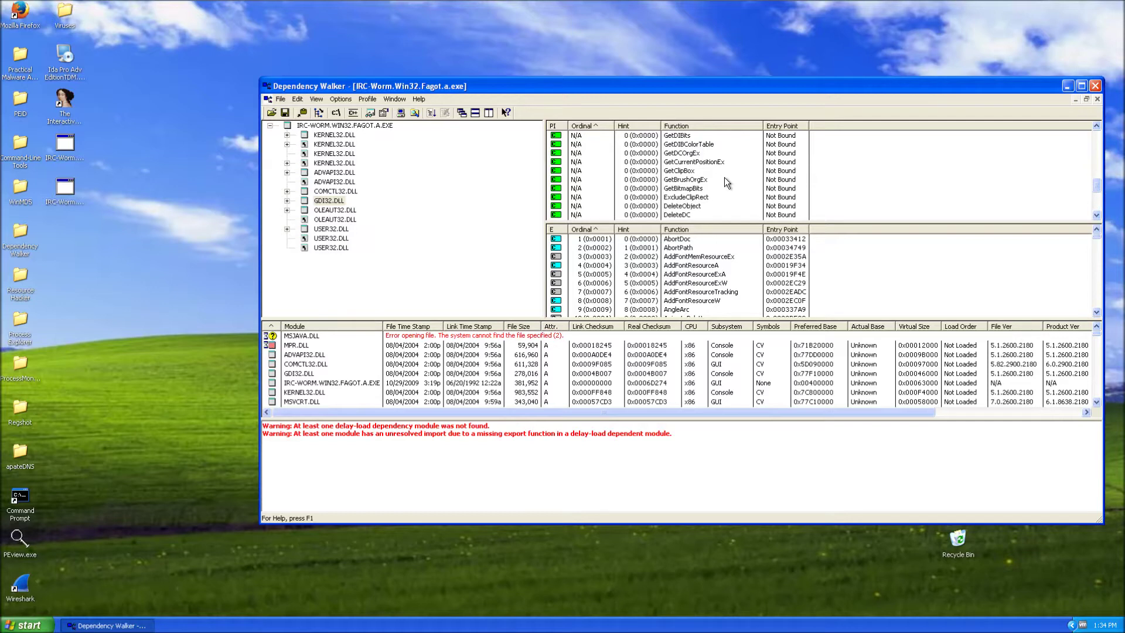
{"action": "scroll", "coordinate": [725, 181], "scroll_direction": "up", "scroll_amount": 6}
{"action": "scroll", "coordinate": [720, 182], "scroll_direction": "up", "scroll_amount": 2}
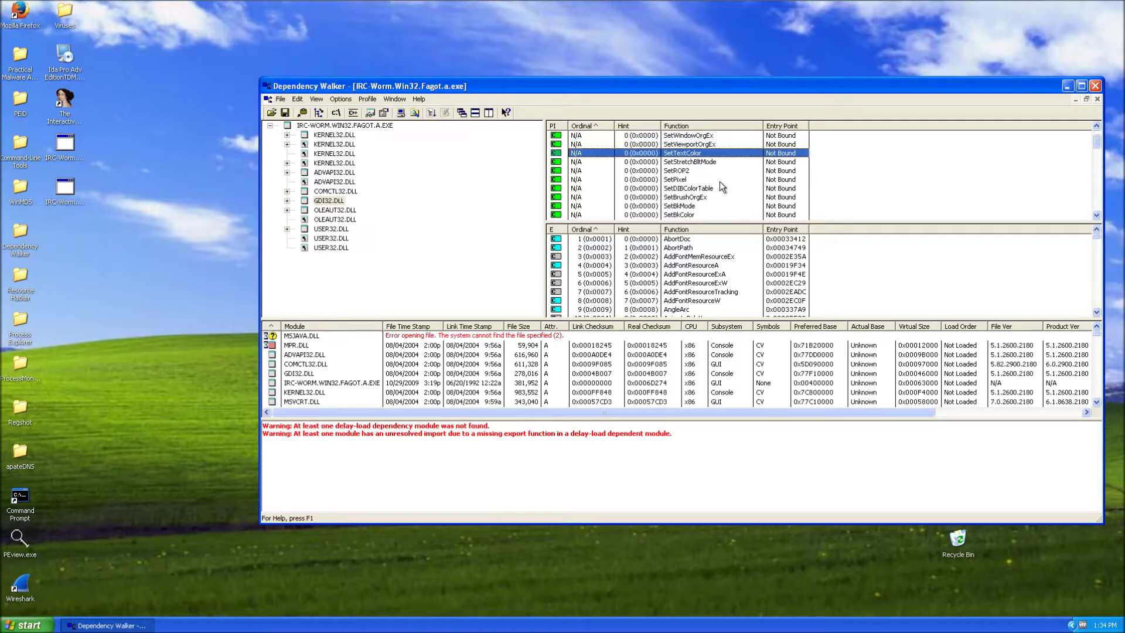
{"action": "left_click", "coordinate": [643, 174]}
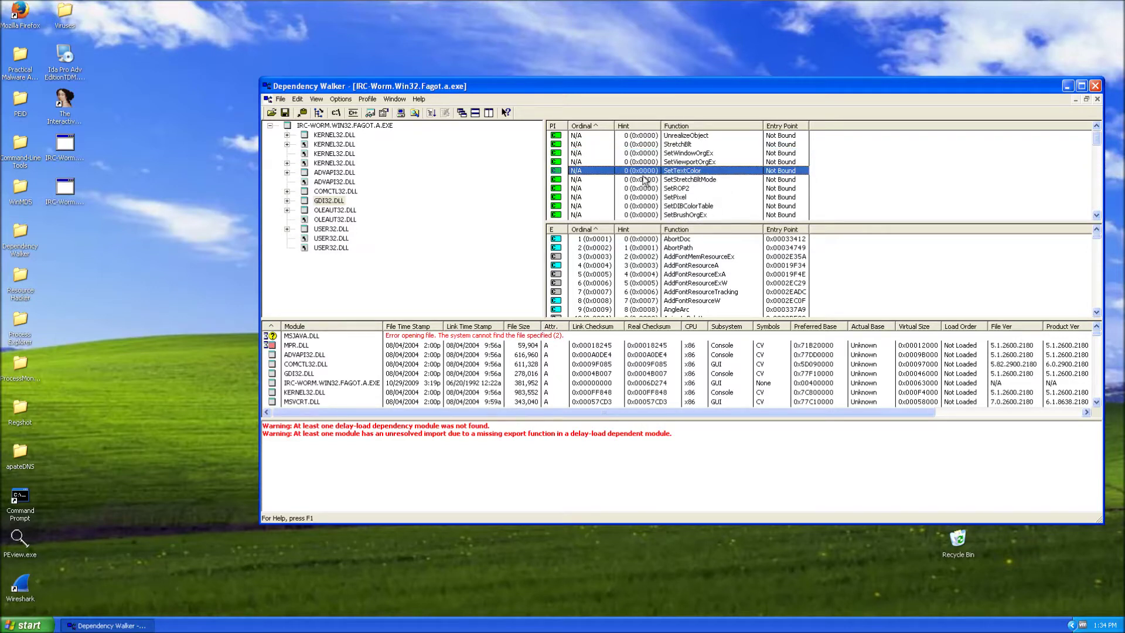
Step: Inspect COMCTL32.DLL's ImageList imports and OLEAUT32.DLL's imports such as SafeArrayRedim
{"action": "left_click", "coordinate": [345, 194]}
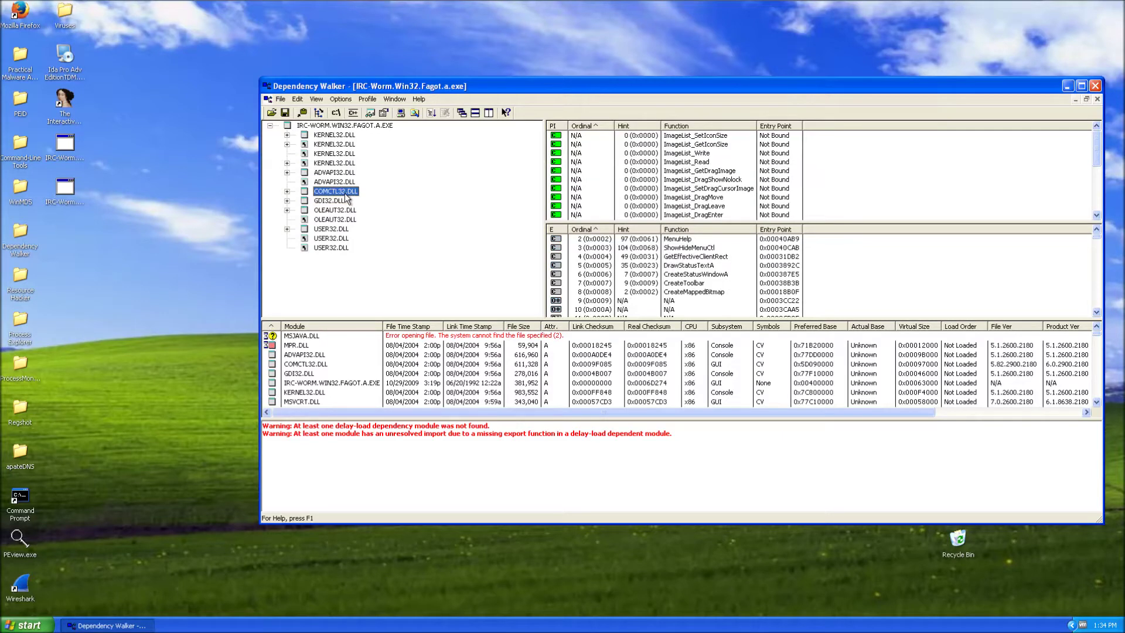
{"action": "left_click", "coordinate": [791, 179]}
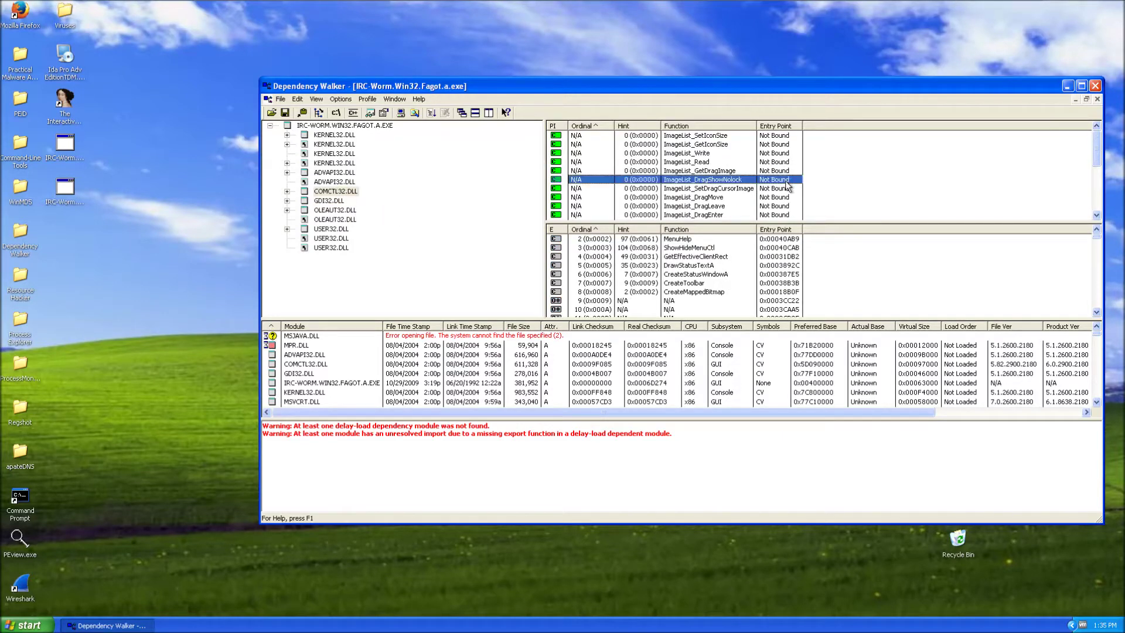
{"action": "scroll", "coordinate": [791, 180], "scroll_direction": "down", "scroll_amount": 5}
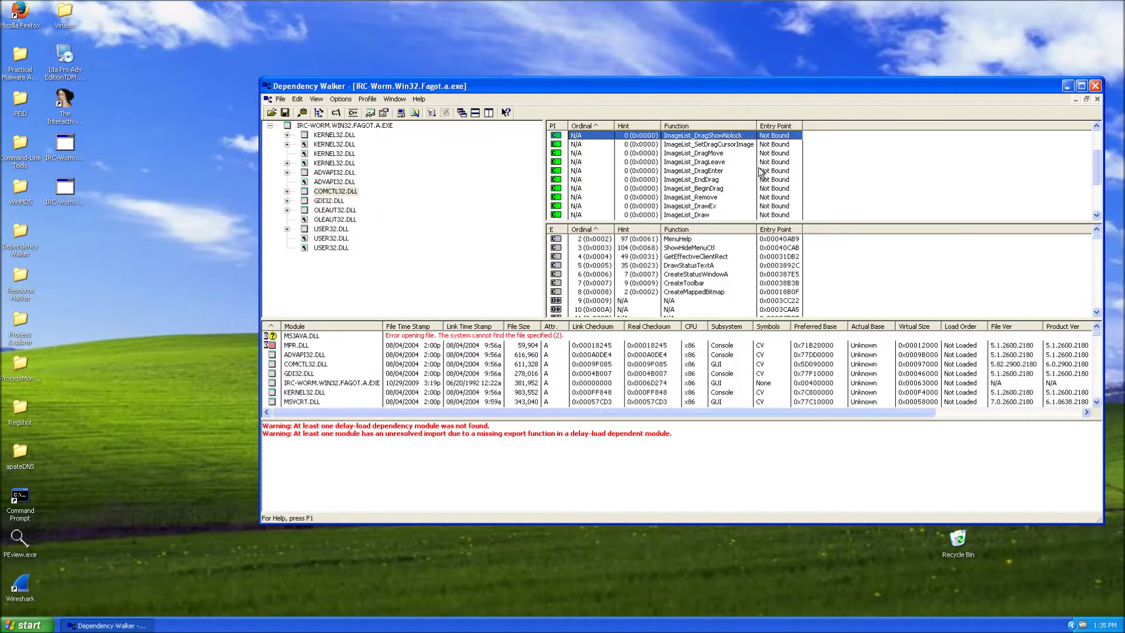
{"action": "left_click", "coordinate": [311, 211]}
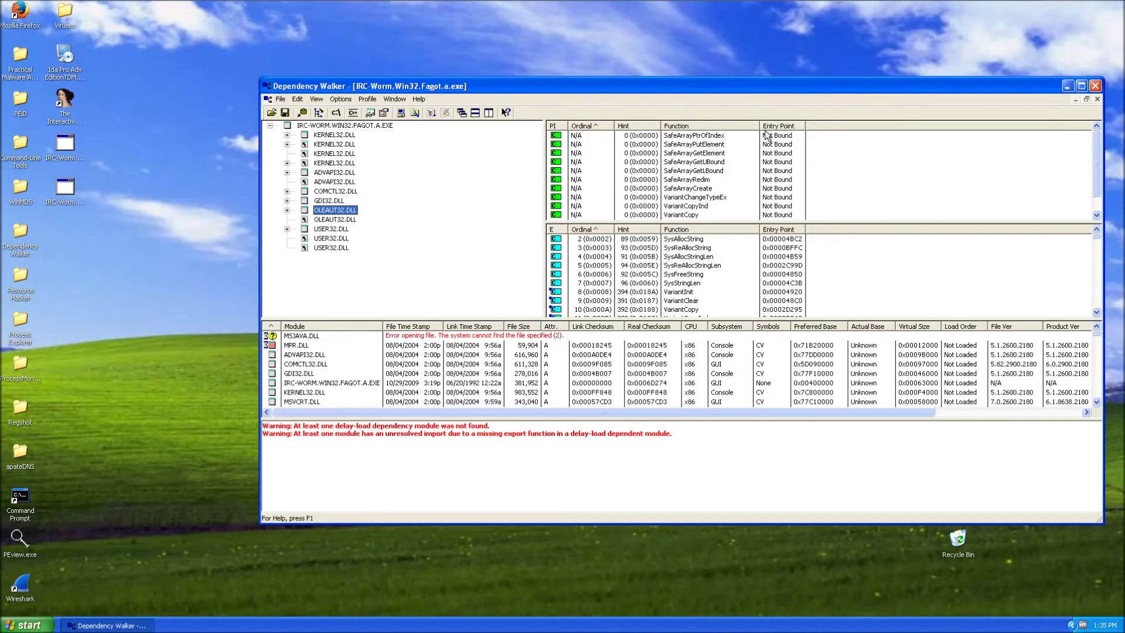
{"action": "left_click_drag", "start_coordinate": [756, 86], "coordinate": [604, 145]}
{"action": "left_click", "coordinate": [622, 245]}
{"action": "scroll", "coordinate": [621, 245], "scroll_direction": "down", "scroll_amount": 1}
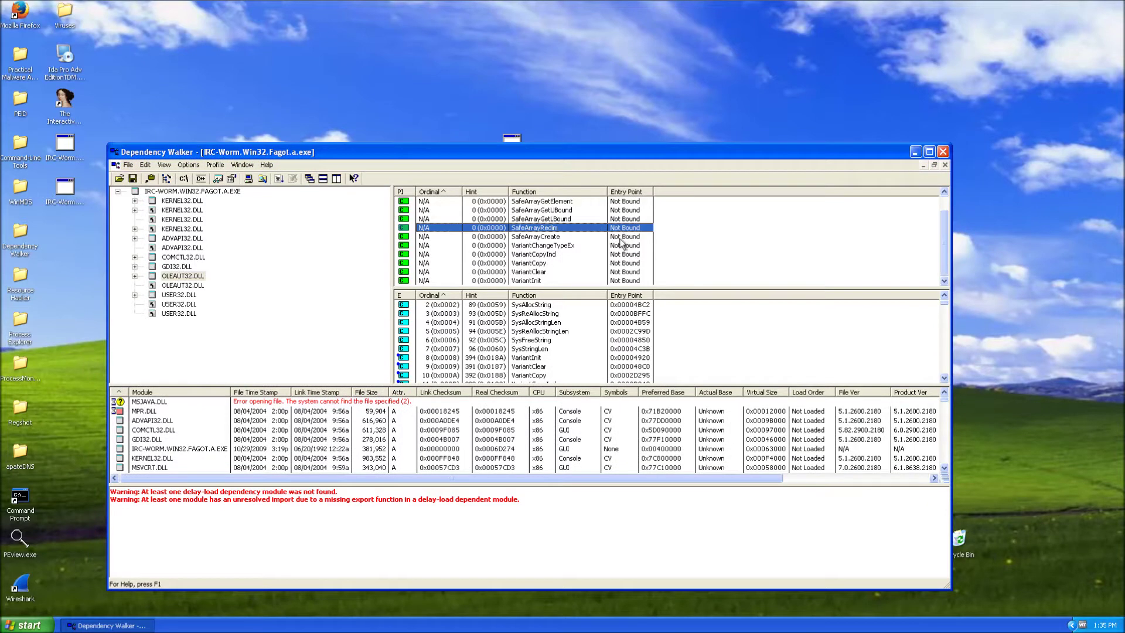
{"action": "left_click", "coordinate": [564, 252]}
Step: Inspect the USER32.DLL entries' imports, including the Dde functions and MessageBoxA
{"action": "left_click", "coordinate": [188, 304]}
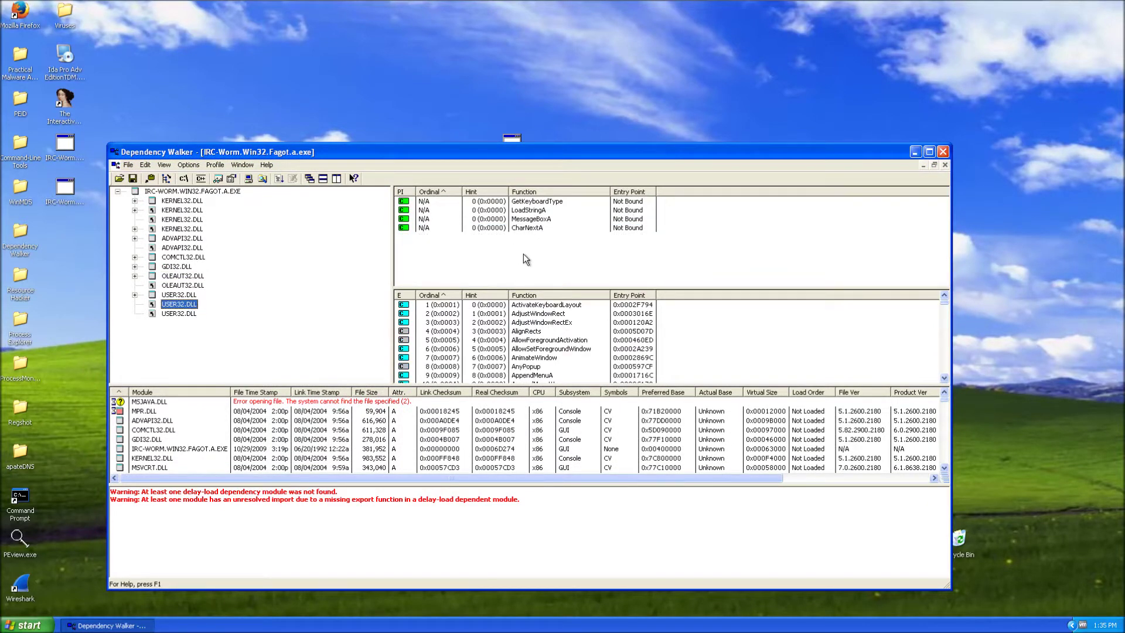
{"action": "left_click", "coordinate": [177, 314]}
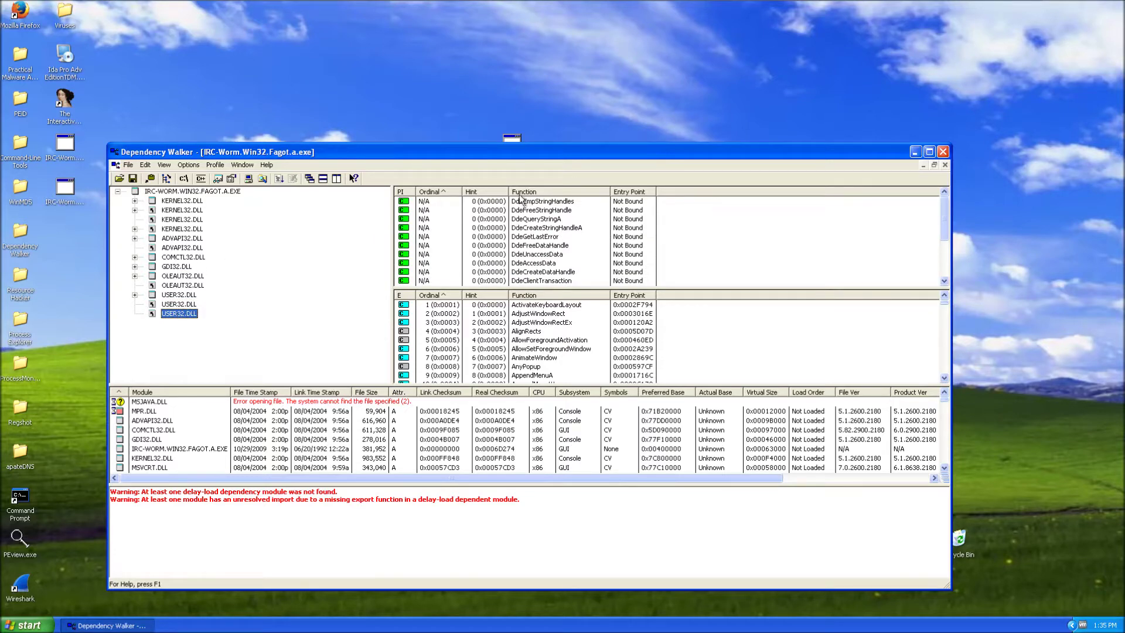
{"action": "left_click_drag", "start_coordinate": [514, 156], "coordinate": [527, 146]}
{"action": "left_click", "coordinate": [200, 296]}
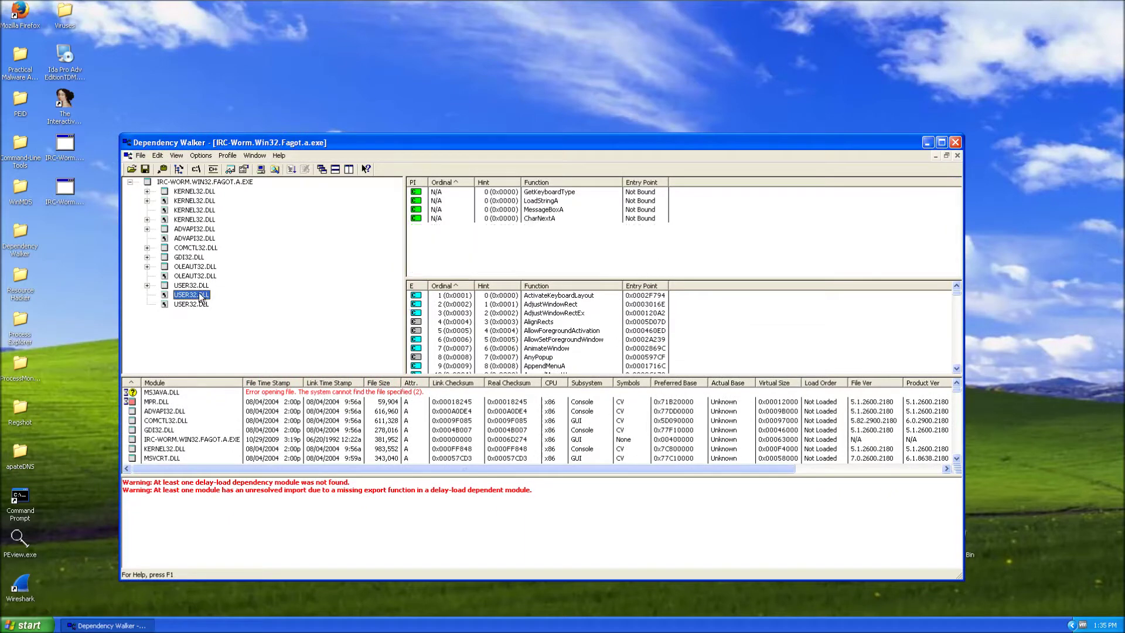
{"action": "left_click", "coordinate": [518, 211]}
{"action": "left_click_drag", "start_coordinate": [609, 145], "coordinate": [601, 118]}
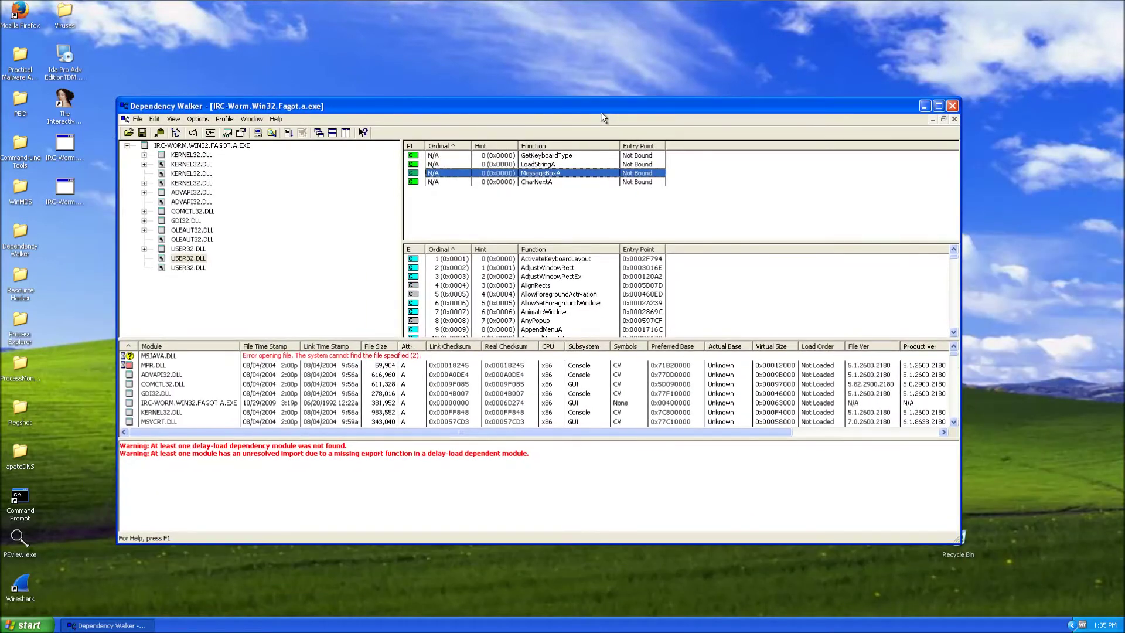
Step: Close Dependency Walker and open a Command Prompt centred on screen
{"action": "left_click", "coordinate": [953, 106]}
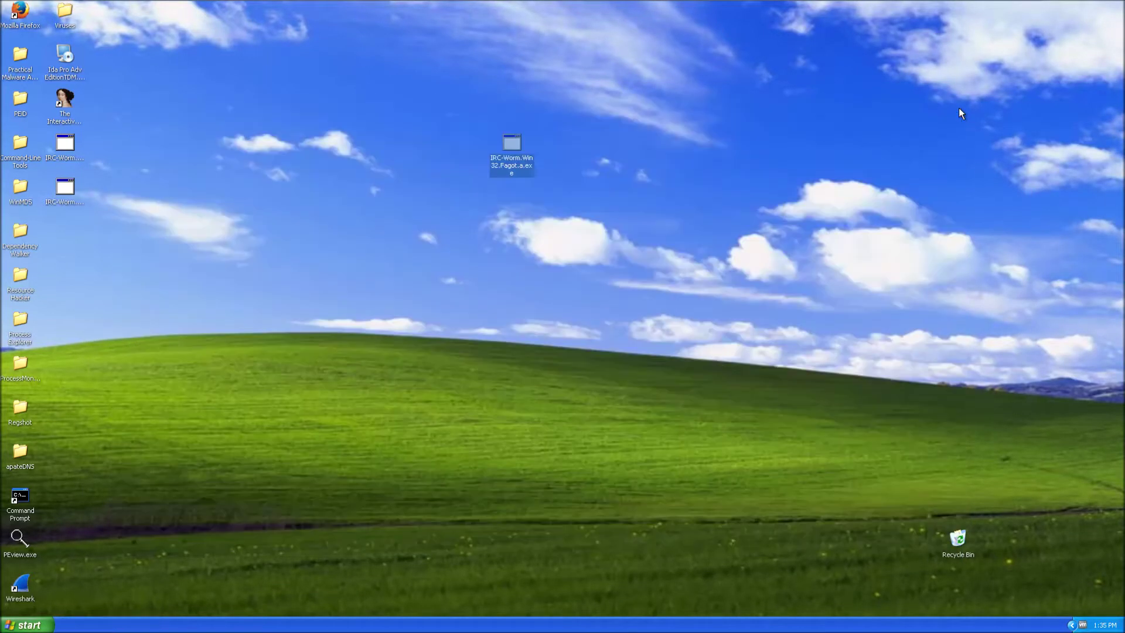
{"action": "double_click", "coordinate": [26, 503]}
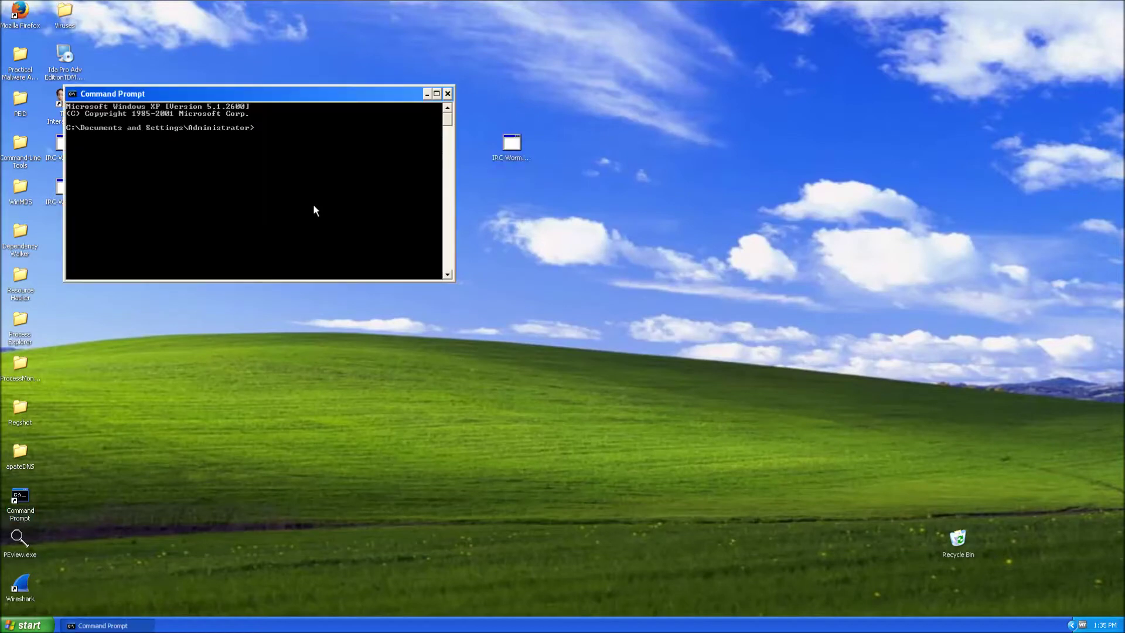
{"action": "left_click_drag", "start_coordinate": [338, 97], "coordinate": [640, 310]}
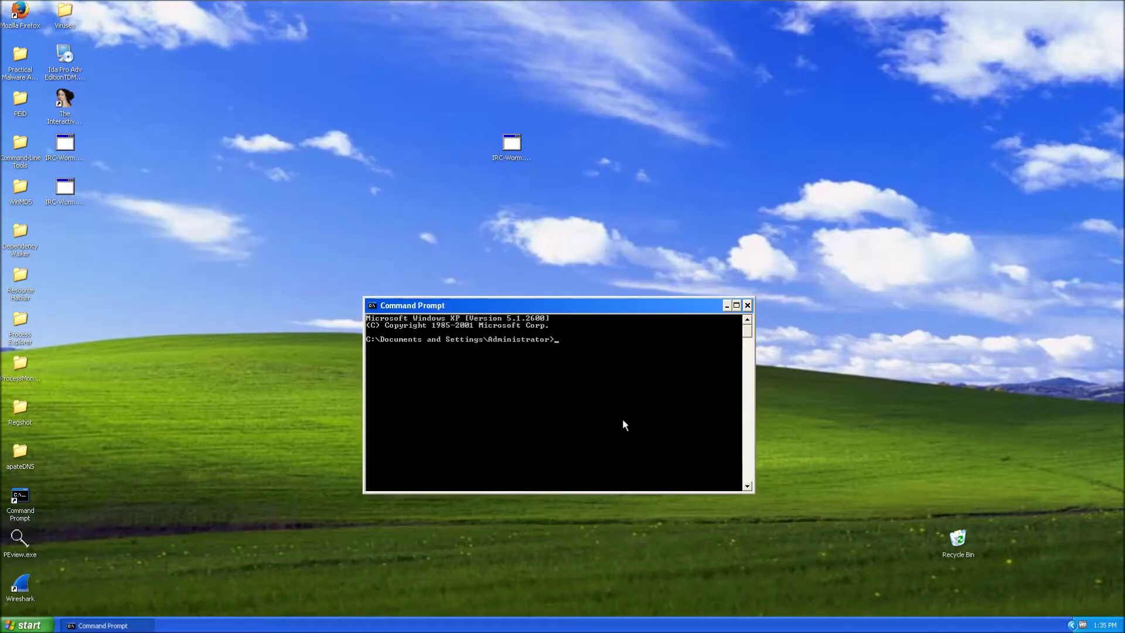
Step: Run strings on IRC-Worm.Win32.Fagot.a.exe, scroll back through the output, and close the console
{"action": "type", "text": "strings"}
{"action": "left_click_drag", "start_coordinate": [589, 333], "coordinate": [590, 346]}
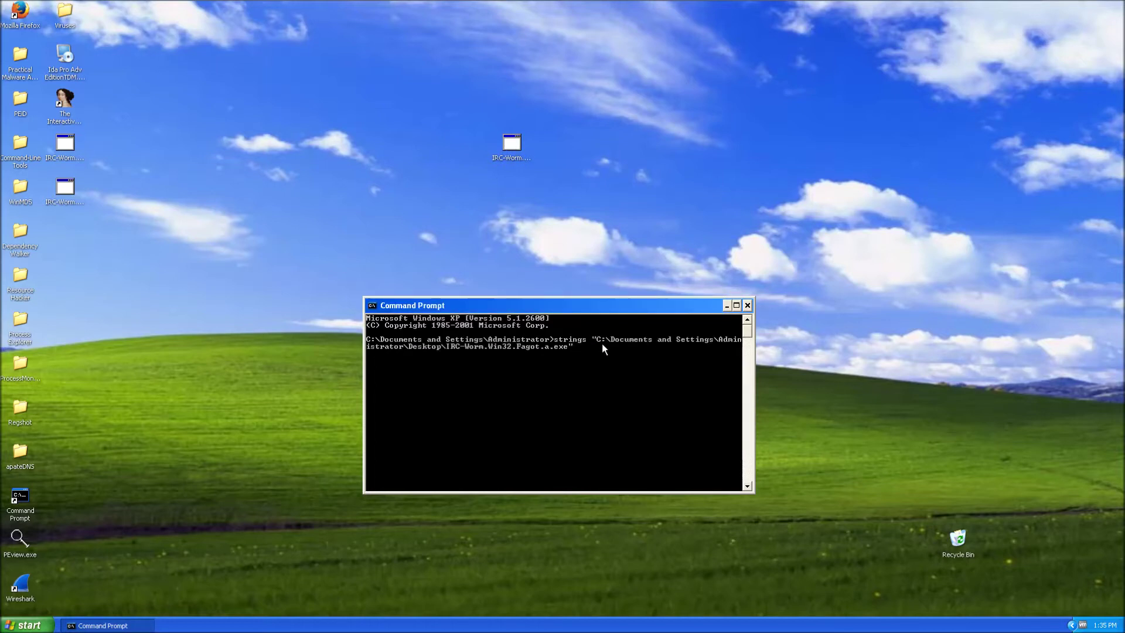
{"action": "key", "text": "Return"}
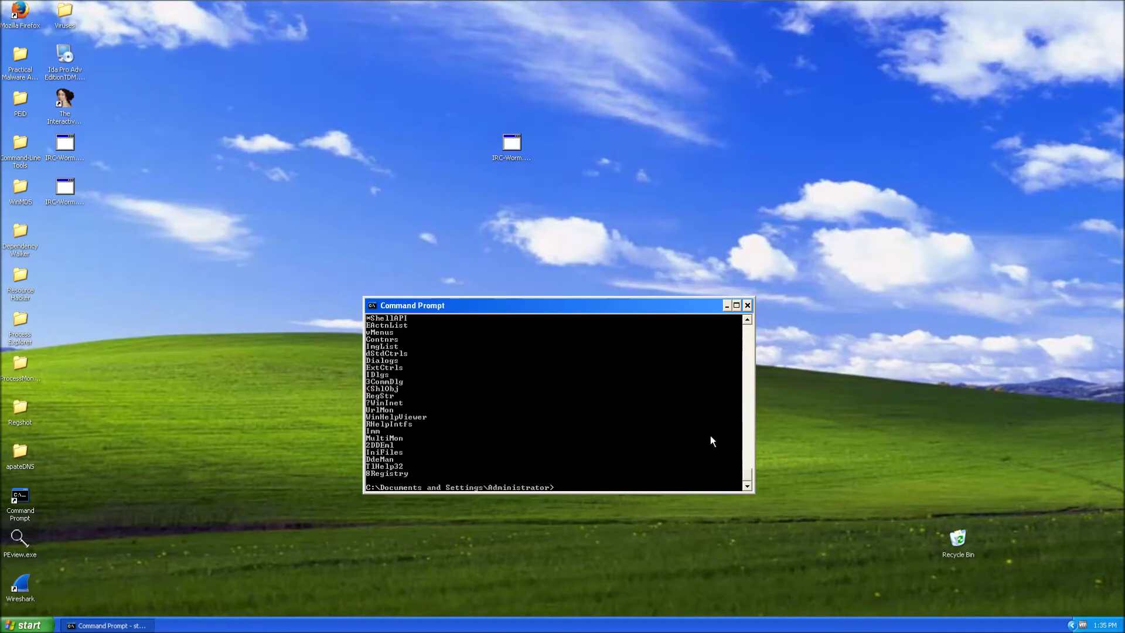
{"action": "left_click_drag", "start_coordinate": [748, 477], "coordinate": [750, 442]}
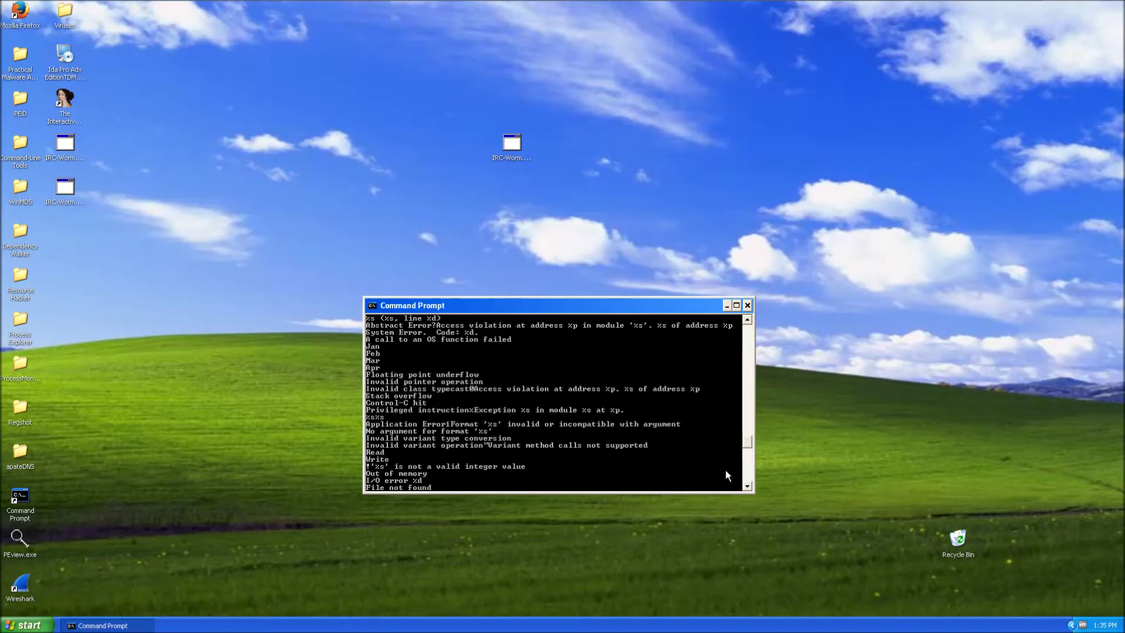
{"action": "left_click_drag", "start_coordinate": [749, 443], "coordinate": [775, 327]}
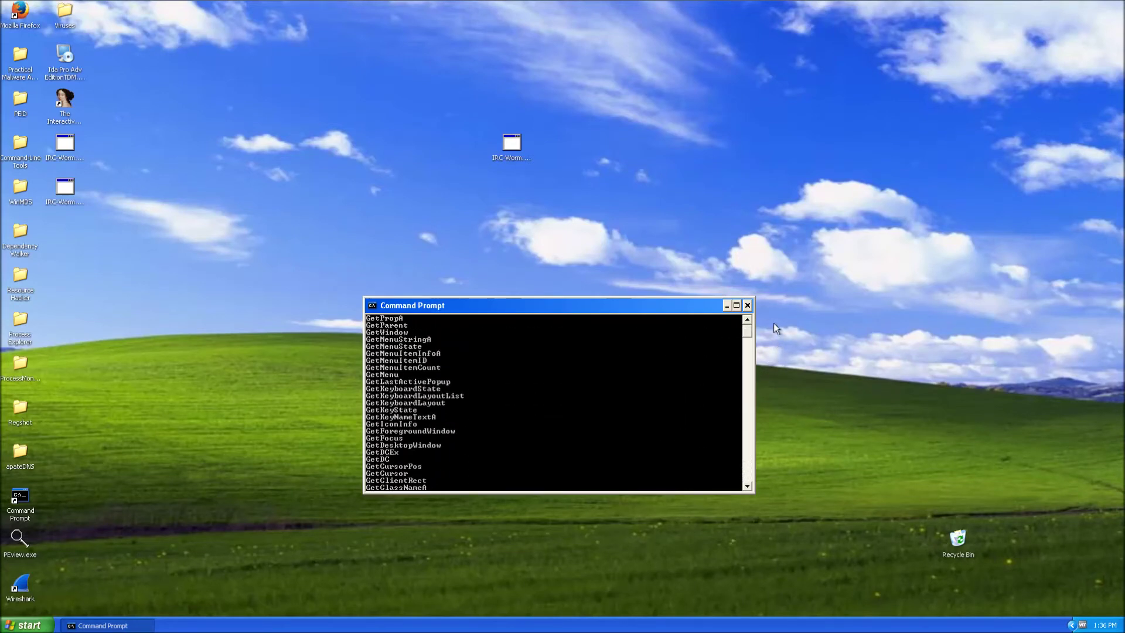
{"action": "left_click", "coordinate": [747, 305]}
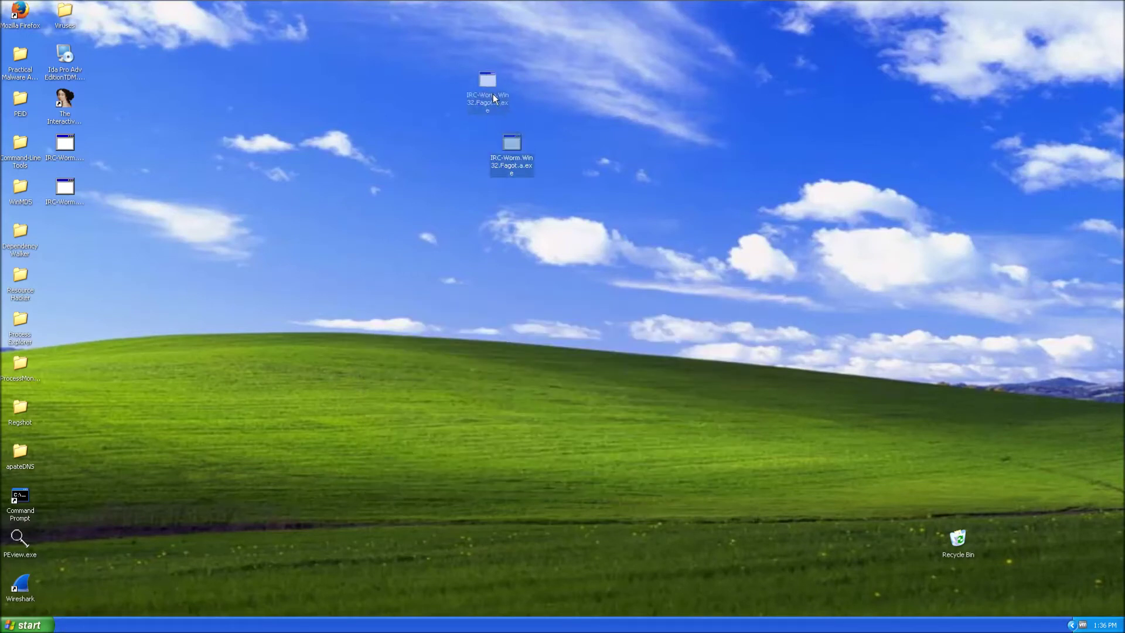
Step: Start procexp.exe from the Process Explorer folder, then launch Process Monitor from the ProcessMonitor folder
{"action": "left_click_drag", "start_coordinate": [494, 94], "coordinate": [473, 113]}
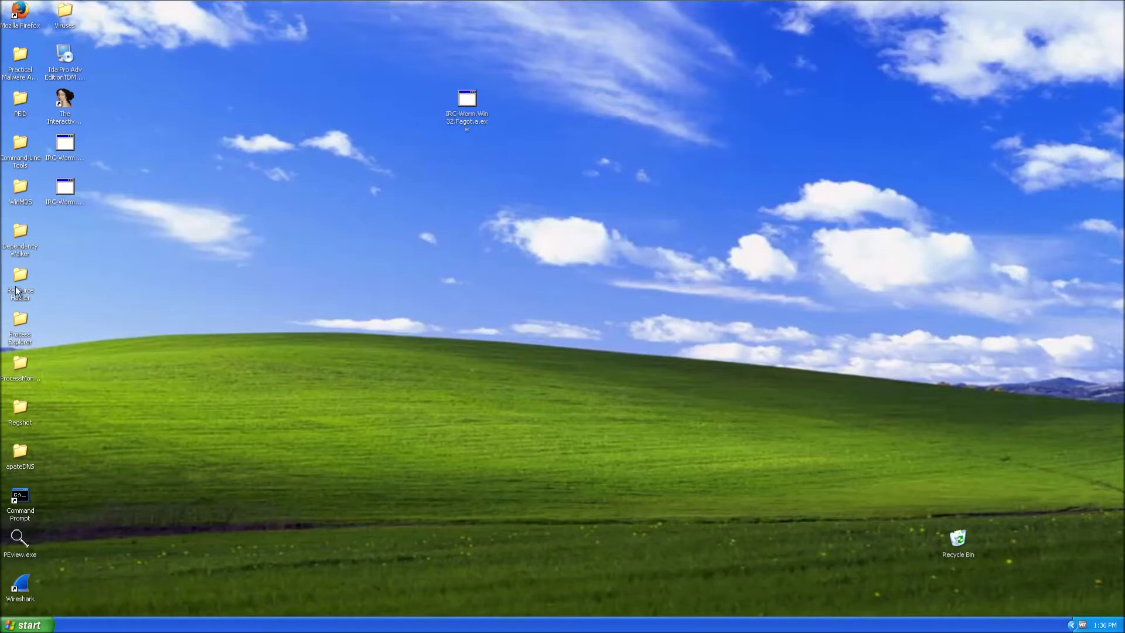
{"action": "double_click", "coordinate": [22, 325]}
{"action": "left_click", "coordinate": [280, 225]}
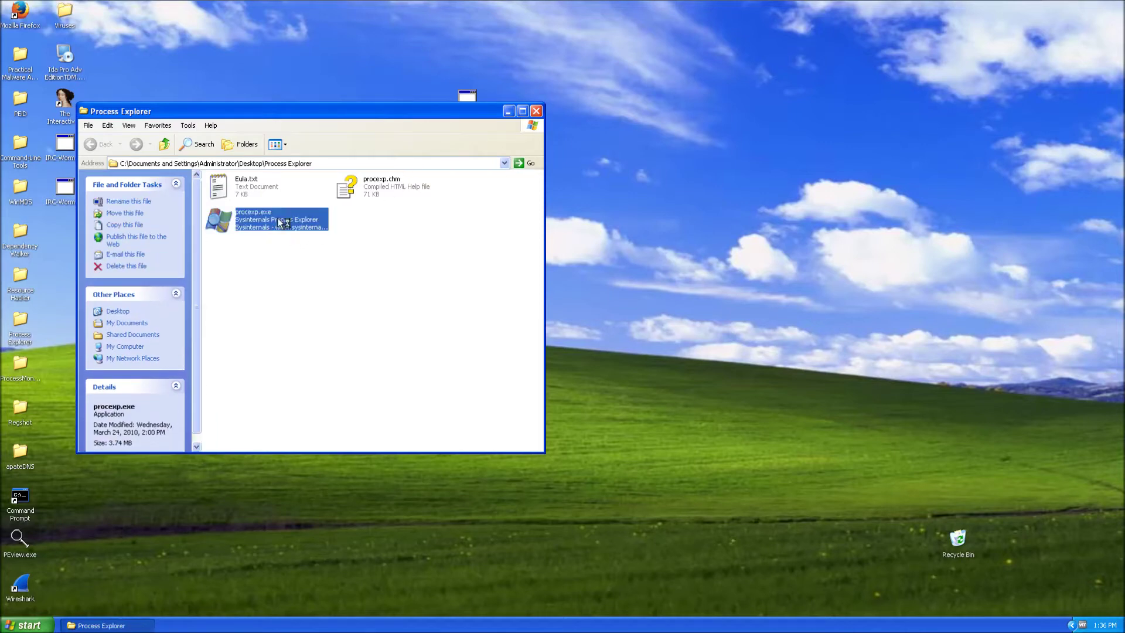
{"action": "left_click", "coordinate": [537, 114]}
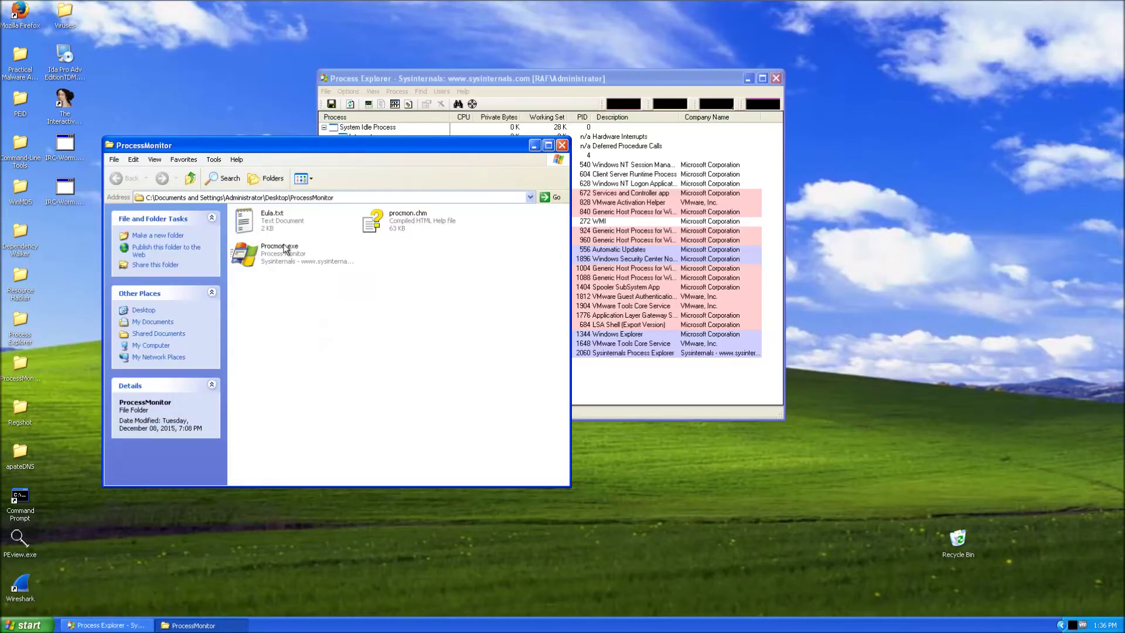
{"action": "double_click", "coordinate": [280, 249]}
Step: Disable the Explorer.exe rule and add an 'Operation is WriteFile' include filter
{"action": "left_click", "coordinate": [146, 200]}
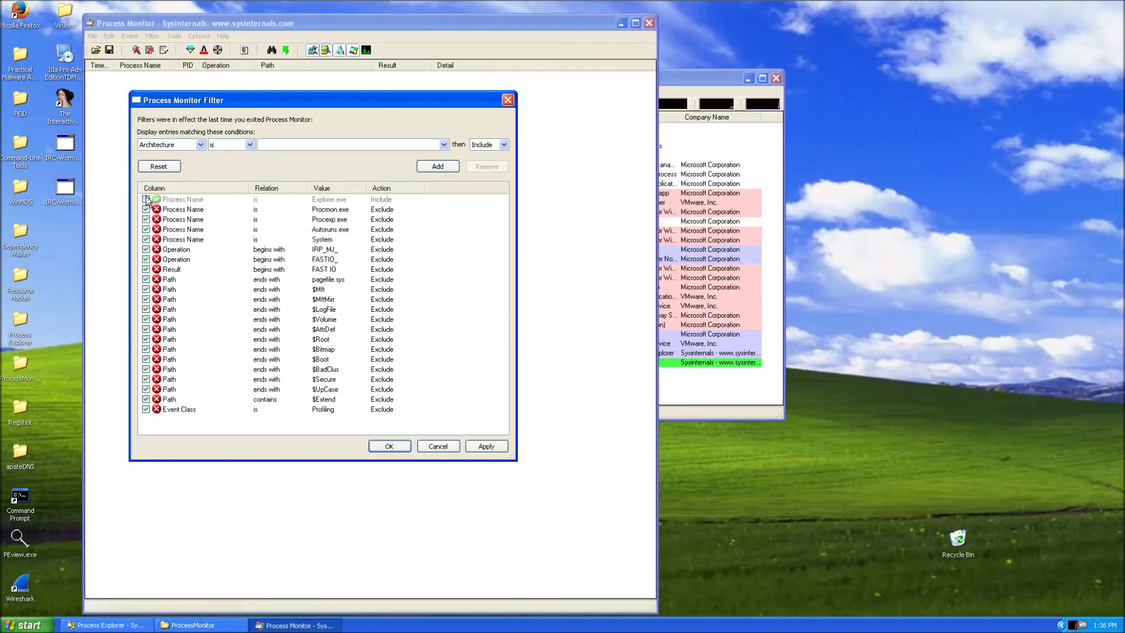
{"action": "left_click", "coordinate": [185, 145]}
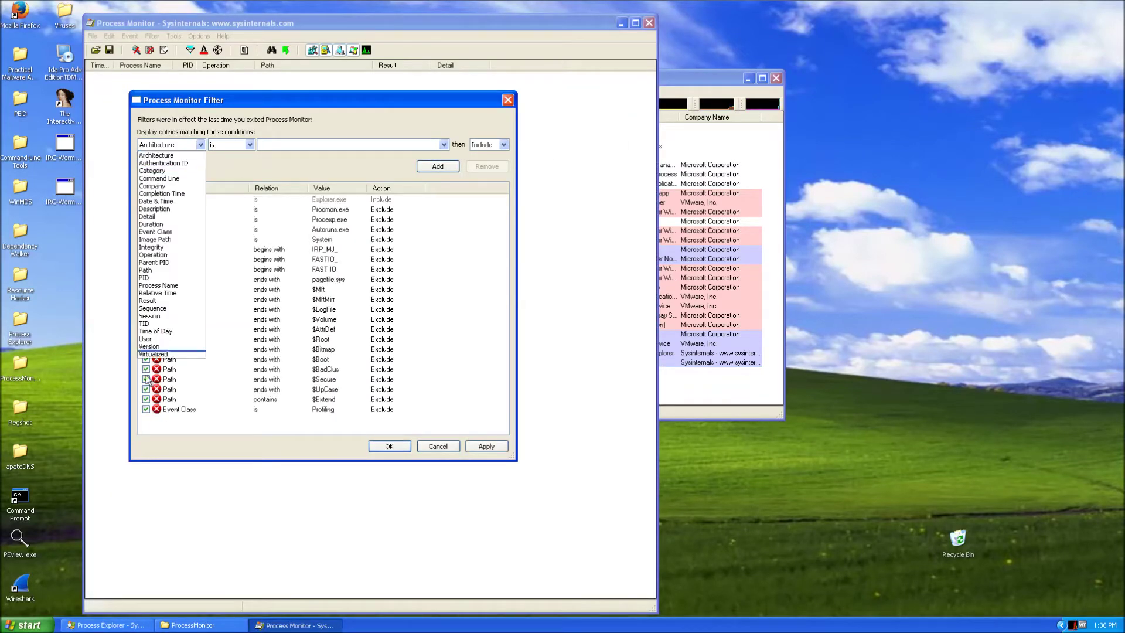
{"action": "left_click", "coordinate": [180, 255]}
{"action": "left_click", "coordinate": [444, 145]}
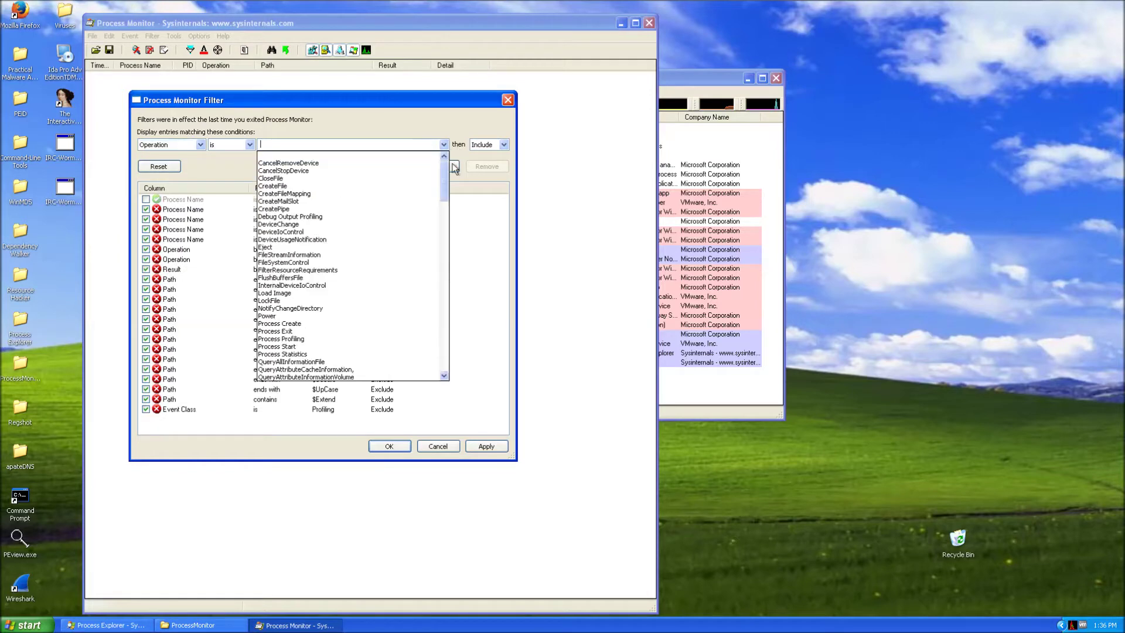
{"action": "left_click_drag", "start_coordinate": [444, 193], "coordinate": [445, 375]}
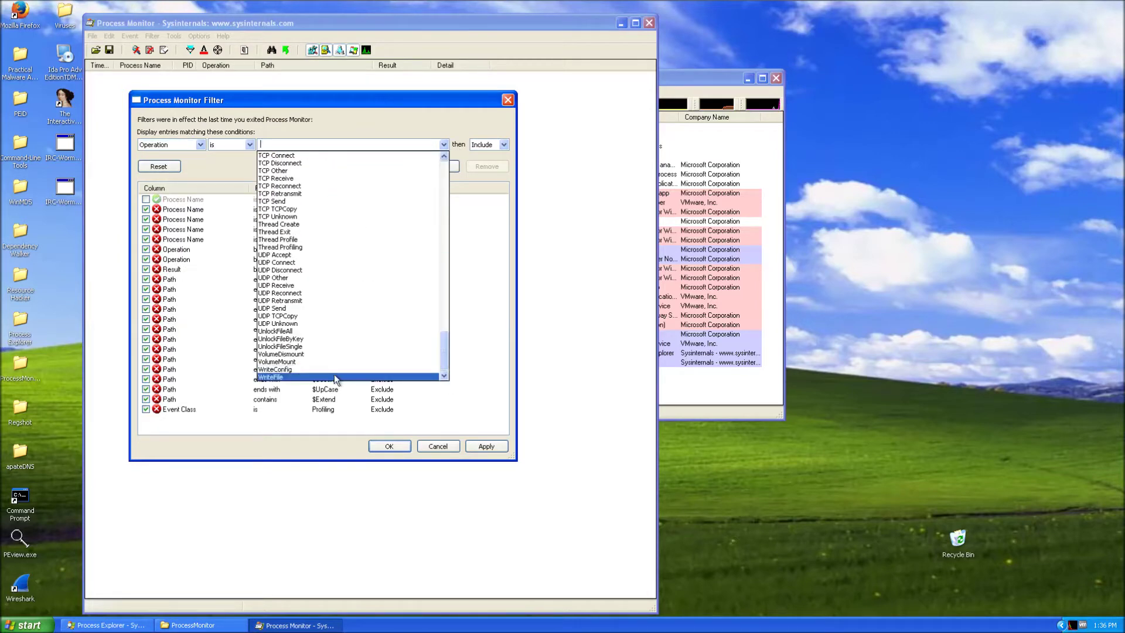
{"action": "left_click", "coordinate": [353, 375]}
{"action": "left_click", "coordinate": [428, 170]}
Step: Add an 'Operation is RegSetValue' include filter and apply the filter
{"action": "left_click", "coordinate": [426, 148]}
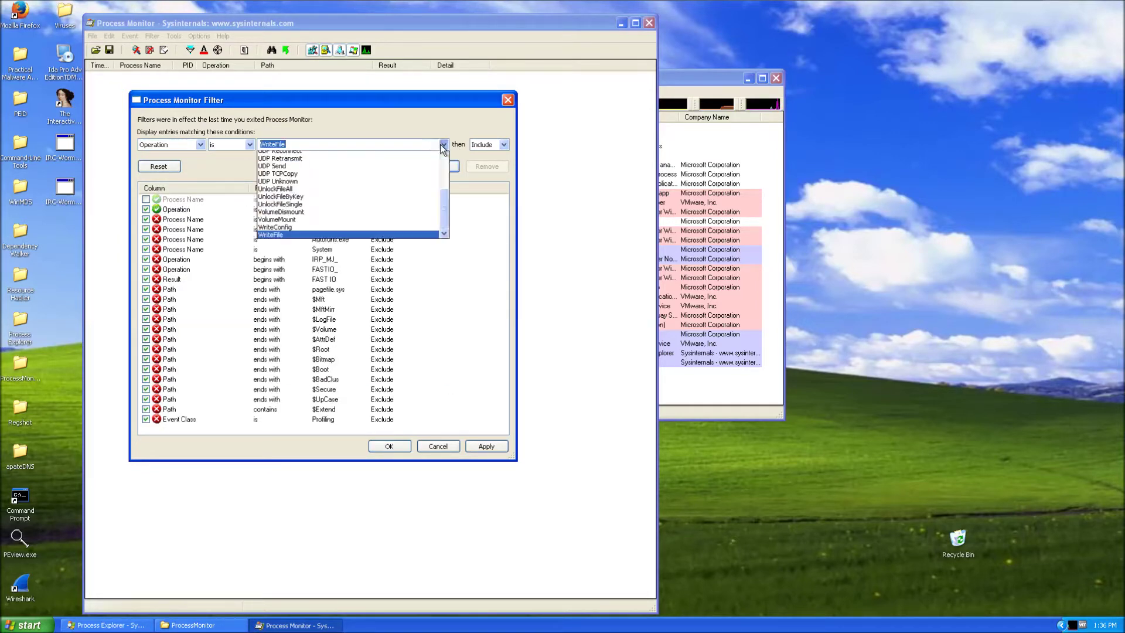
{"action": "key", "text": "shift+F10"}
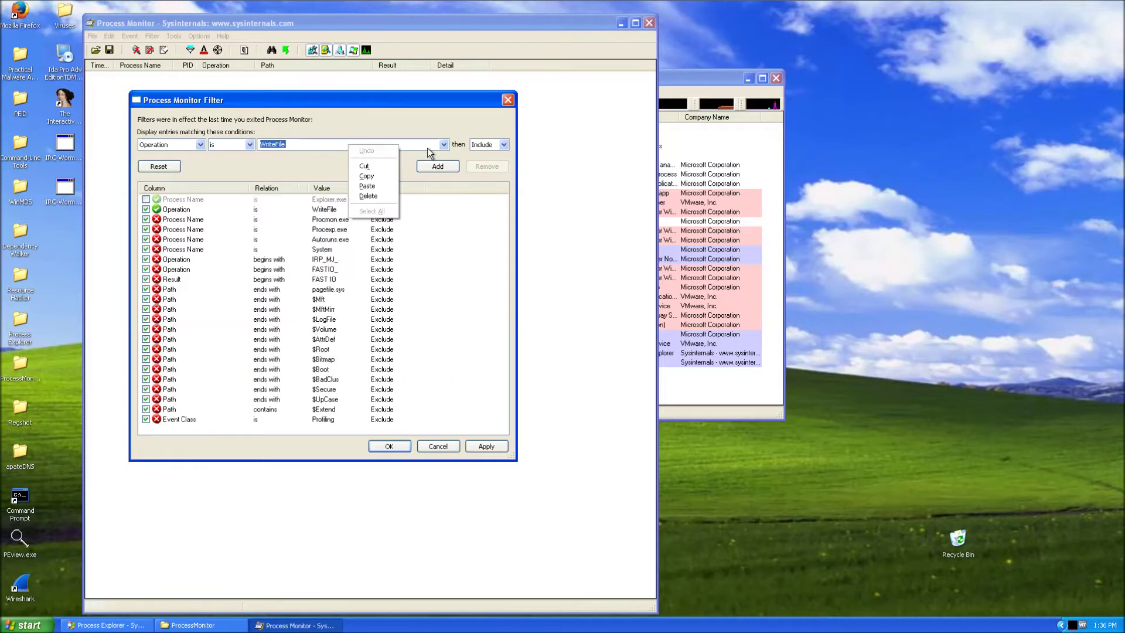
{"action": "key", "text": "Escape"}
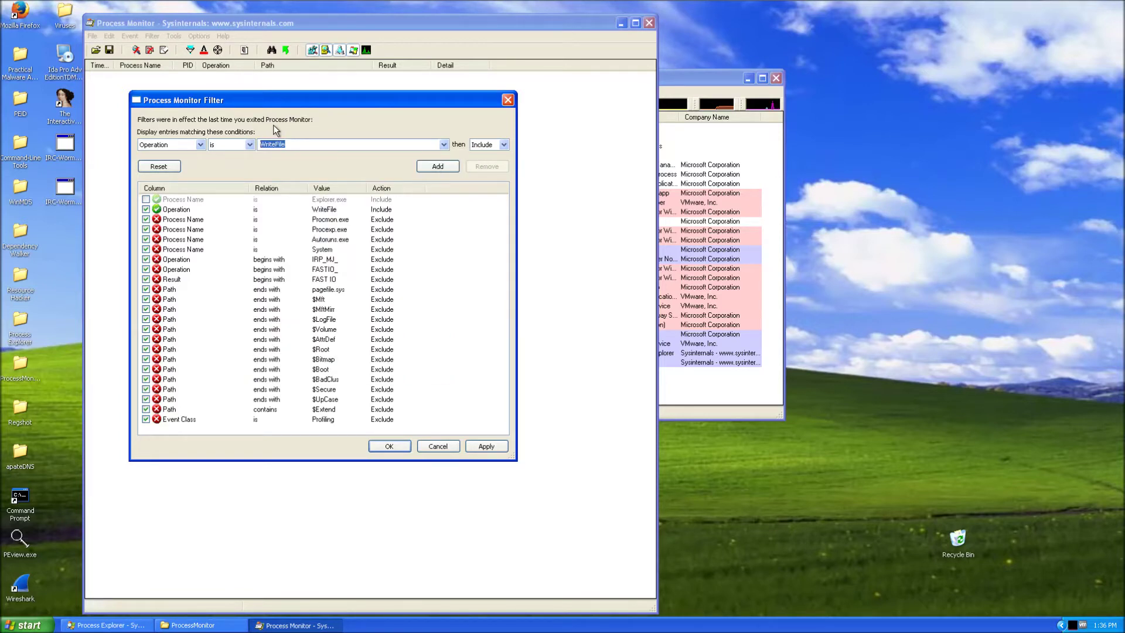
{"action": "type", "text": "Regsetv"}
{"action": "left_click", "coordinate": [444, 145]}
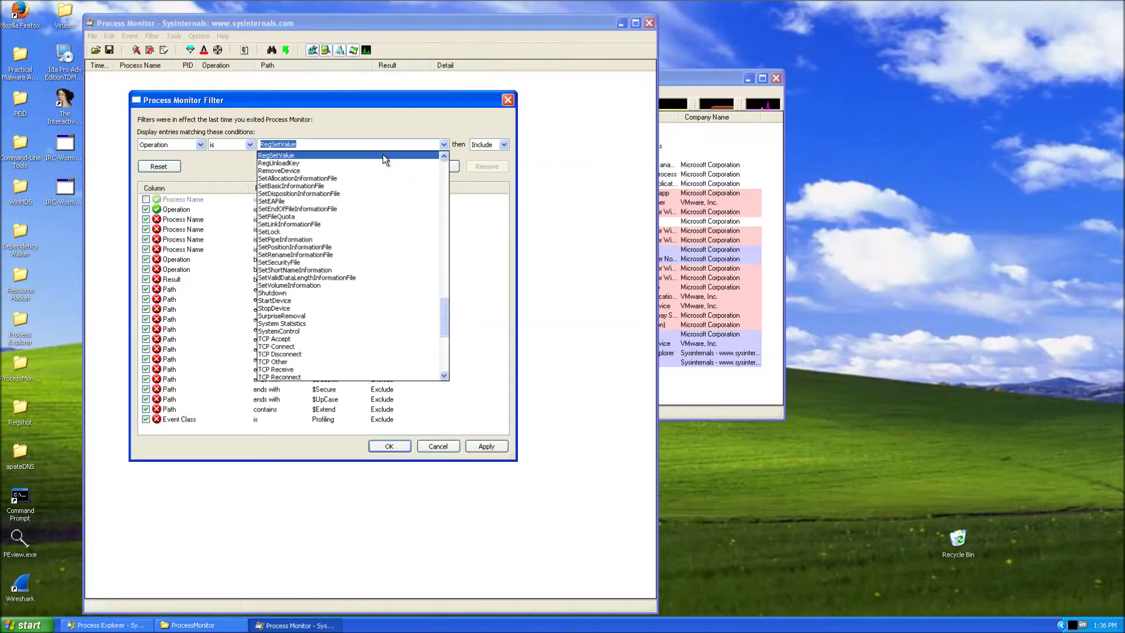
{"action": "left_click", "coordinate": [382, 154]}
{"action": "left_click", "coordinate": [437, 167]}
{"action": "left_click", "coordinate": [390, 446]}
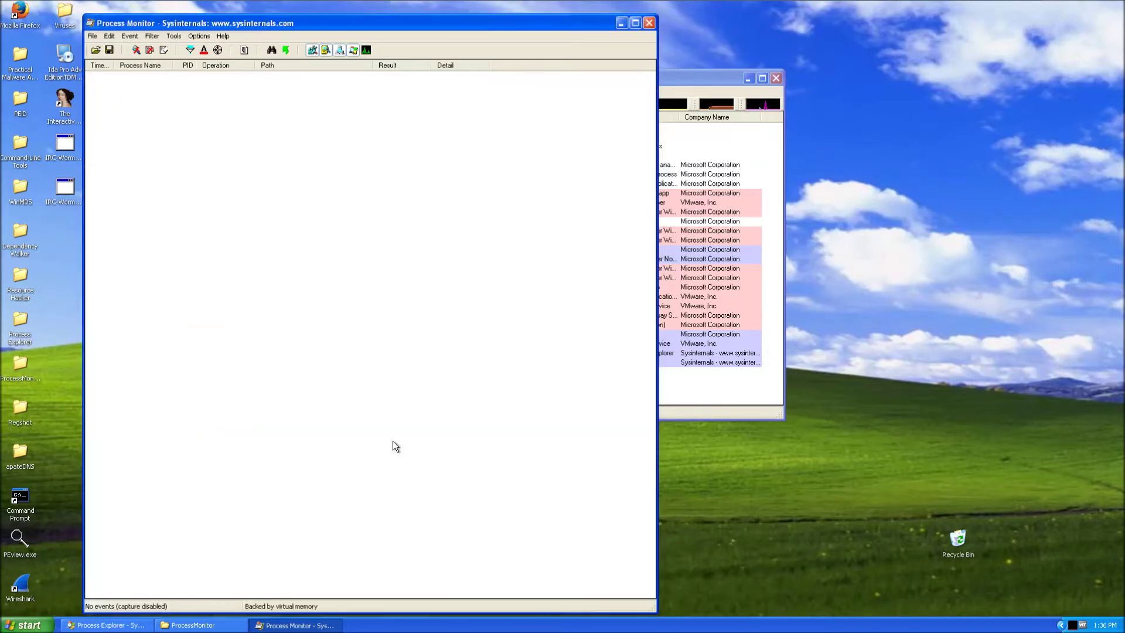
Step: Arrange Process Monitor and Process Explorer windows and close the ProcessMonitor folder
{"action": "left_click_drag", "start_coordinate": [368, 23], "coordinate": [394, 17]}
{"action": "left_click_drag", "start_coordinate": [707, 77], "coordinate": [1047, 23]}
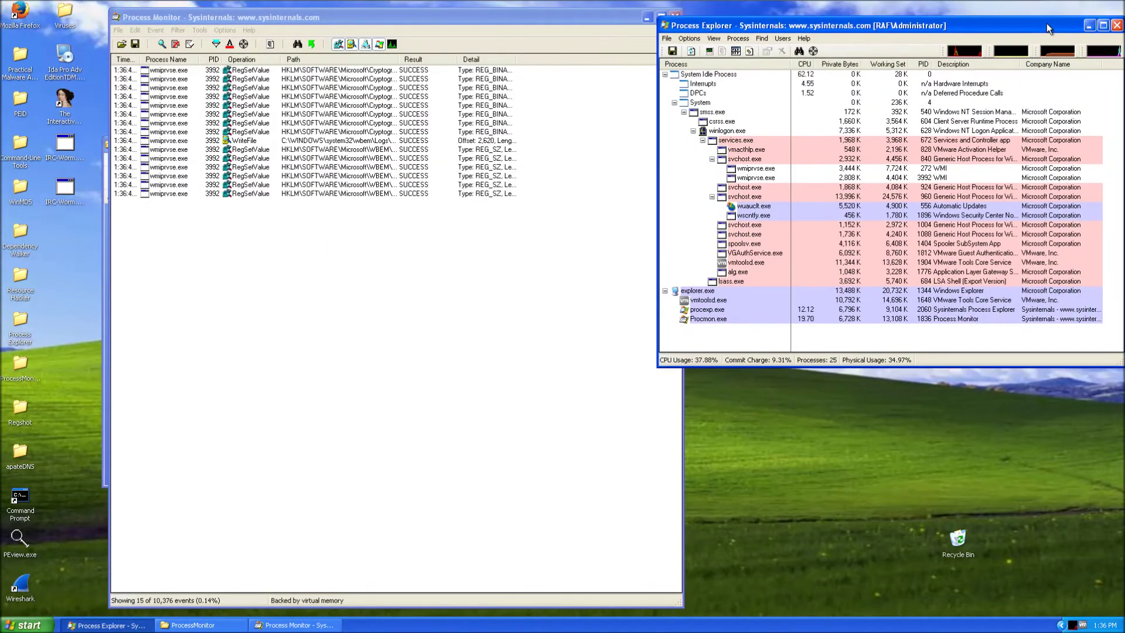
{"action": "left_click", "coordinate": [106, 167]}
{"action": "left_click", "coordinate": [563, 145]}
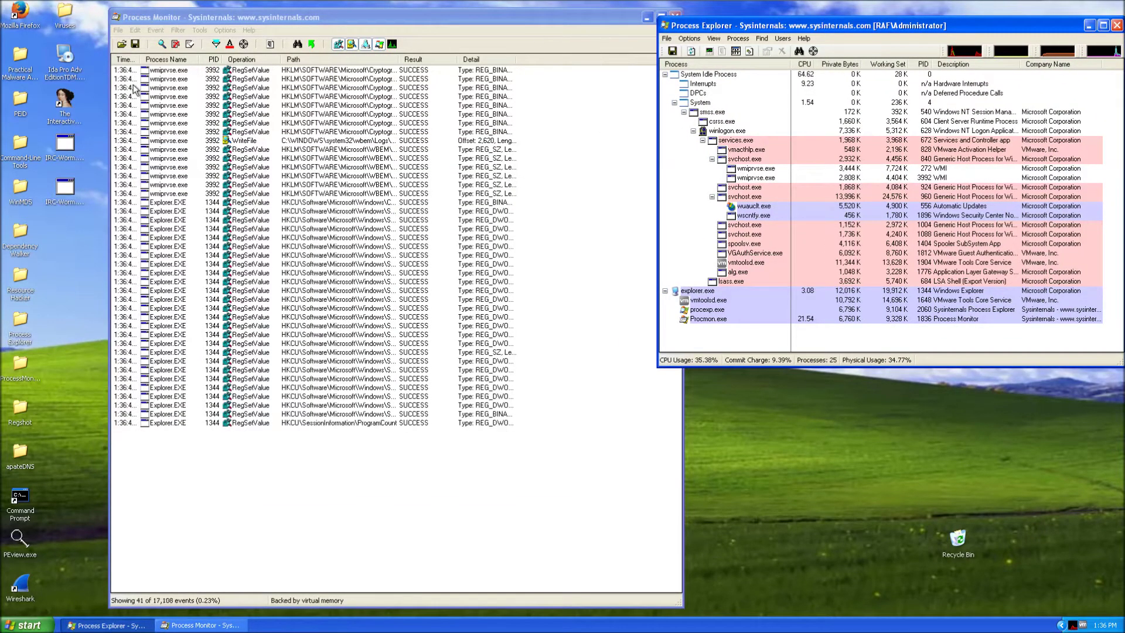
{"action": "left_click", "coordinate": [199, 38]}
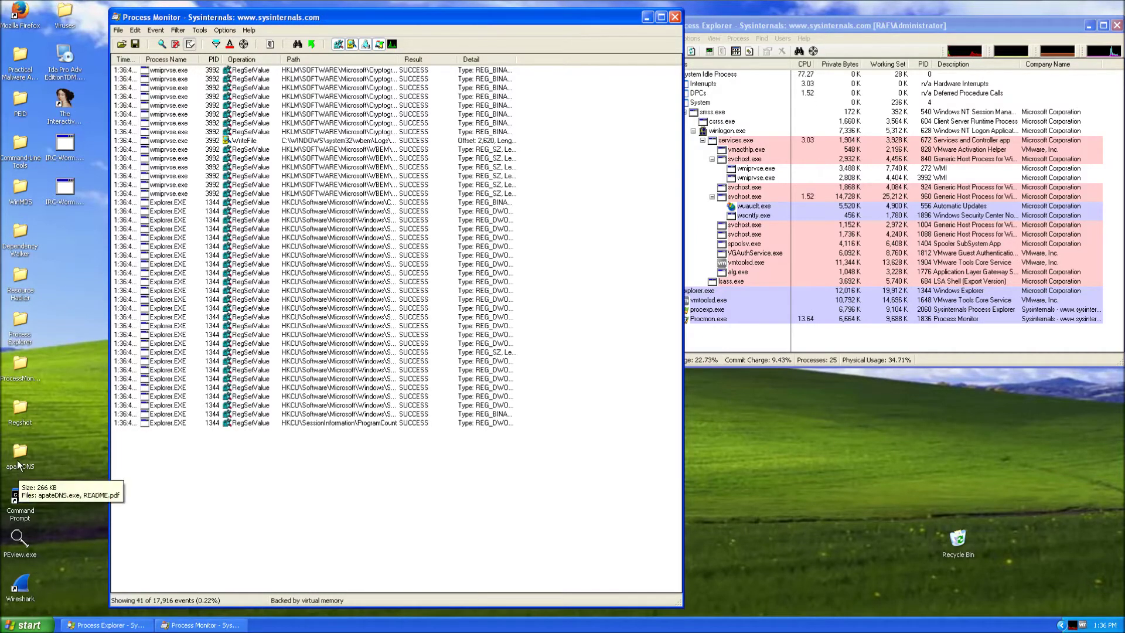
Step: Launch Regshot-x86-ANSI.exe from the Regshot folder and rearrange the windows and worm icon
{"action": "double_click", "coordinate": [20, 412]}
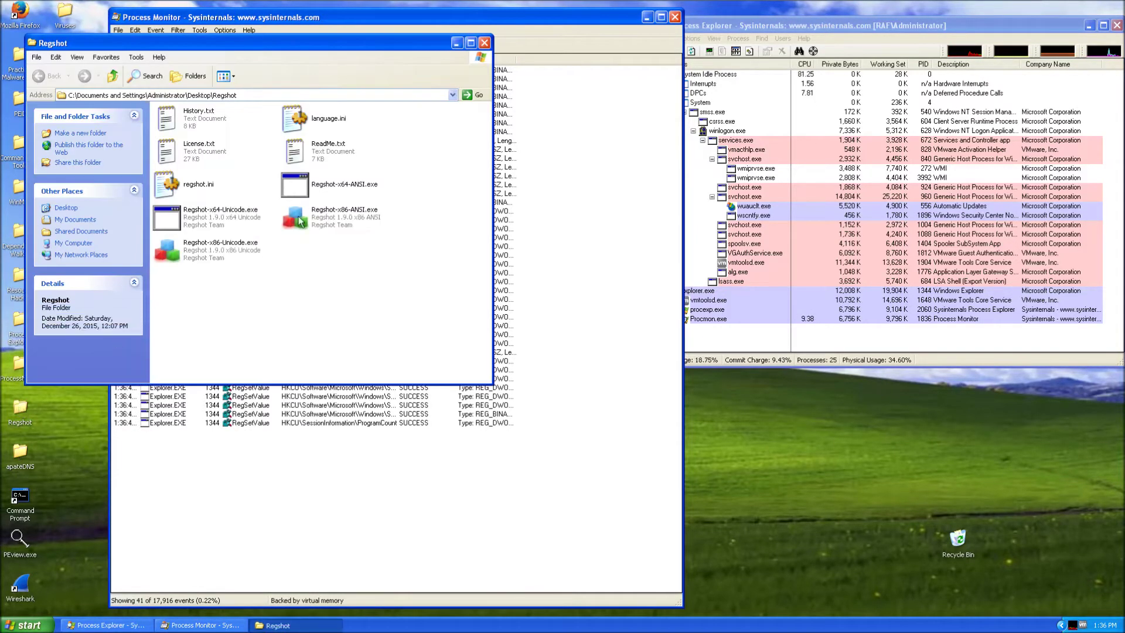
{"action": "double_click", "coordinate": [308, 218]}
{"action": "left_click", "coordinate": [485, 42]}
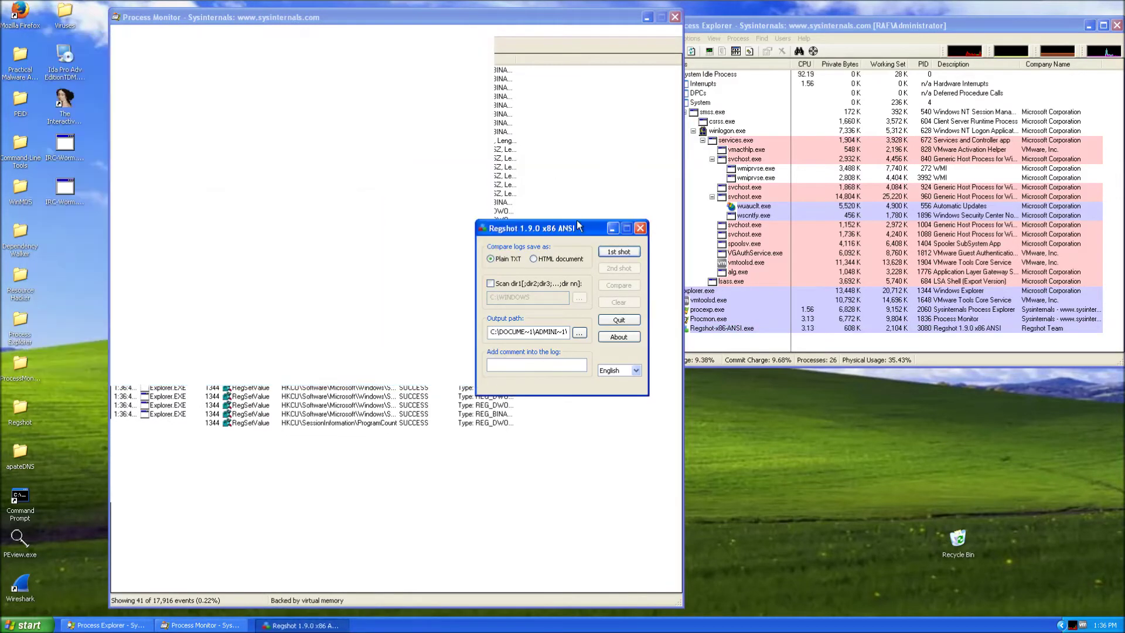
{"action": "left_click_drag", "start_coordinate": [527, 228], "coordinate": [784, 395]}
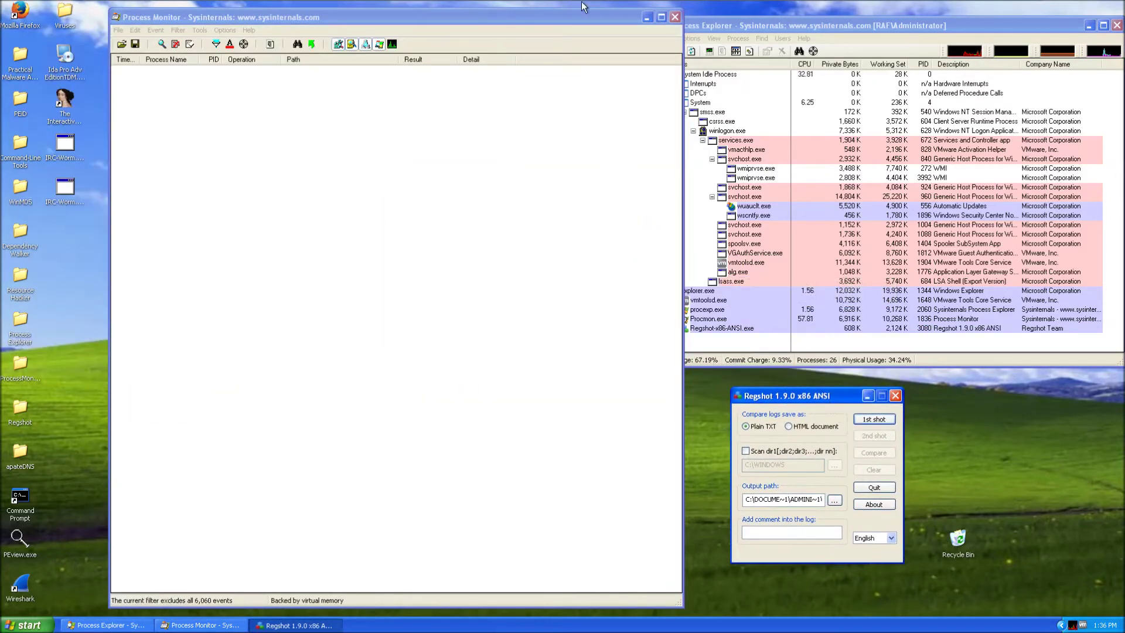
{"action": "left_click_drag", "start_coordinate": [501, 21], "coordinate": [971, 16]}
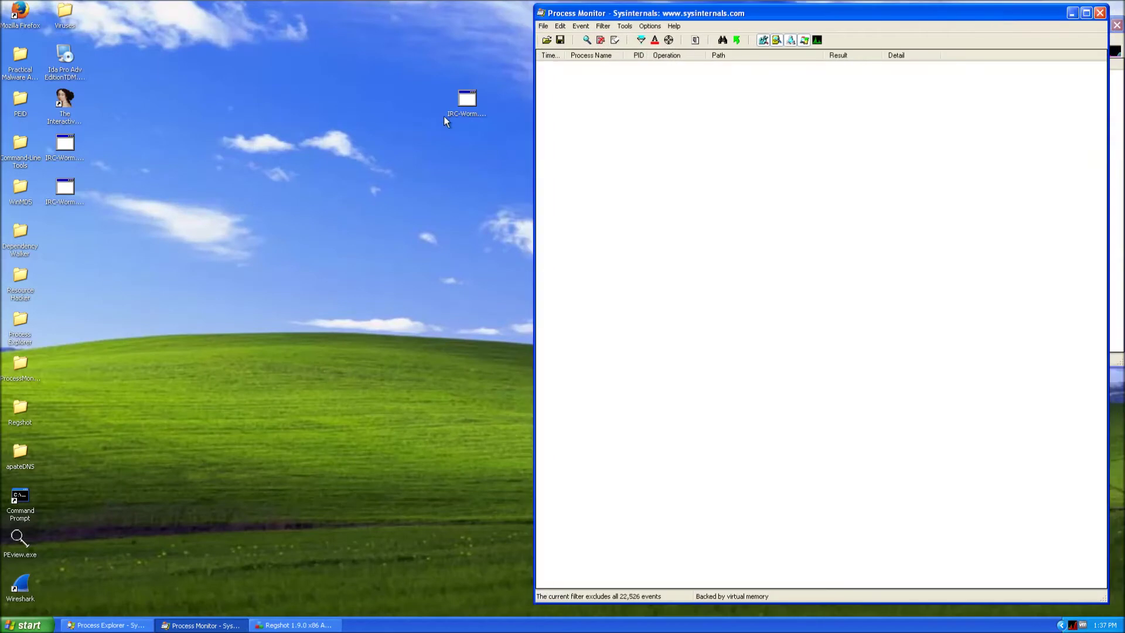
{"action": "left_click_drag", "start_coordinate": [445, 114], "coordinate": [64, 231]}
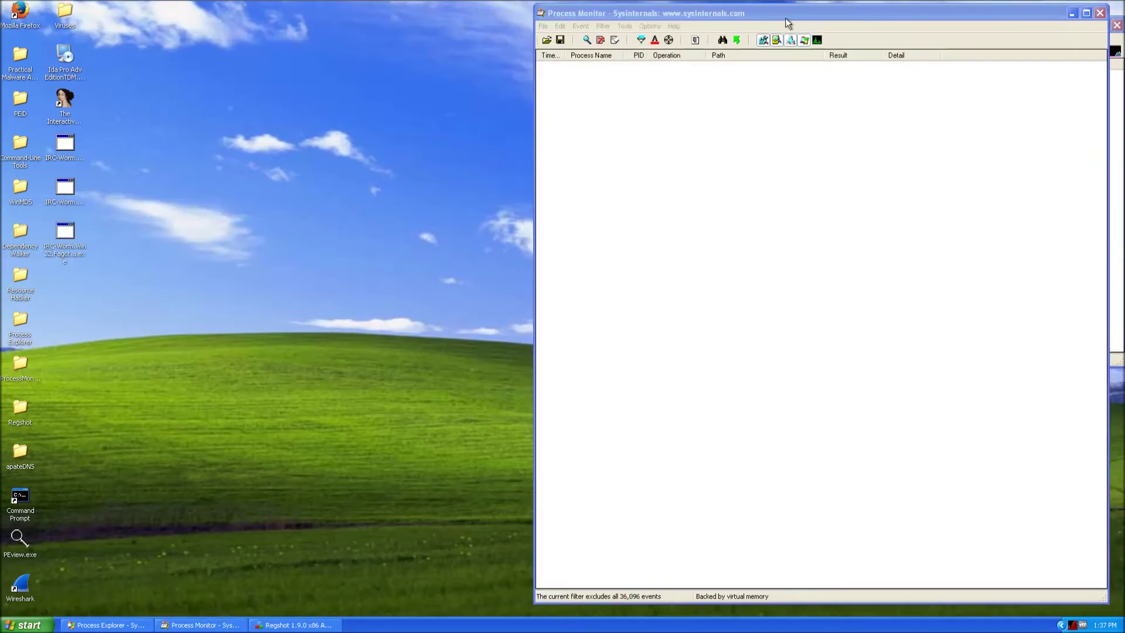
{"action": "left_click_drag", "start_coordinate": [788, 24], "coordinate": [311, 39]}
Step: Take Regshot's 1st shot (71,786 keys, 138,601 values), then run the IRC-Worm sample
{"action": "left_click", "coordinate": [874, 419]}
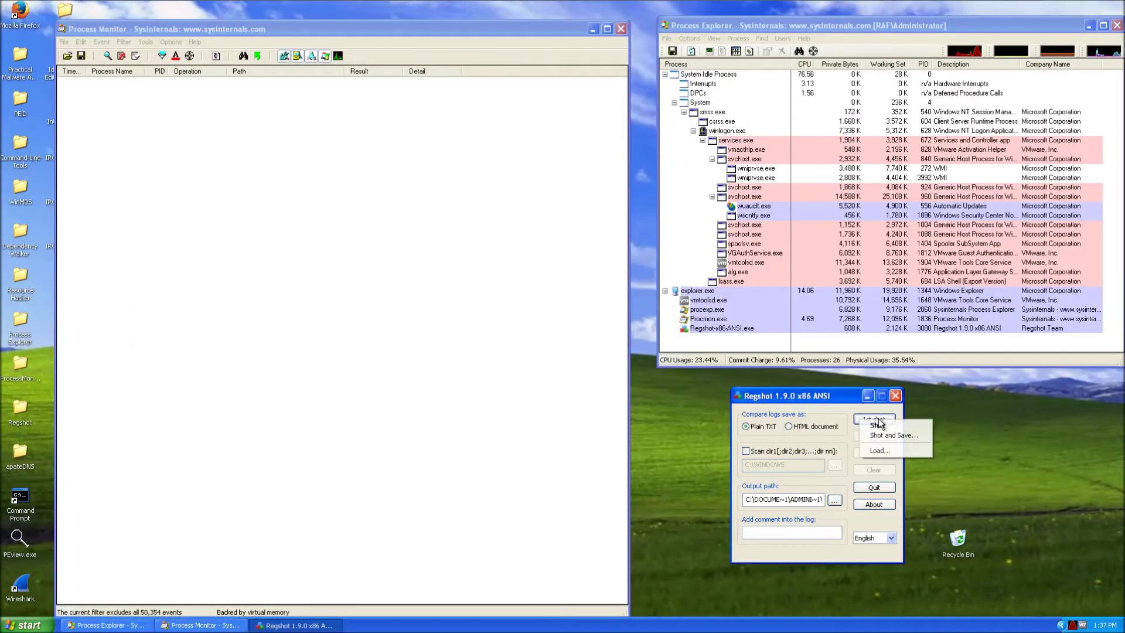
{"action": "left_click", "coordinate": [877, 425]}
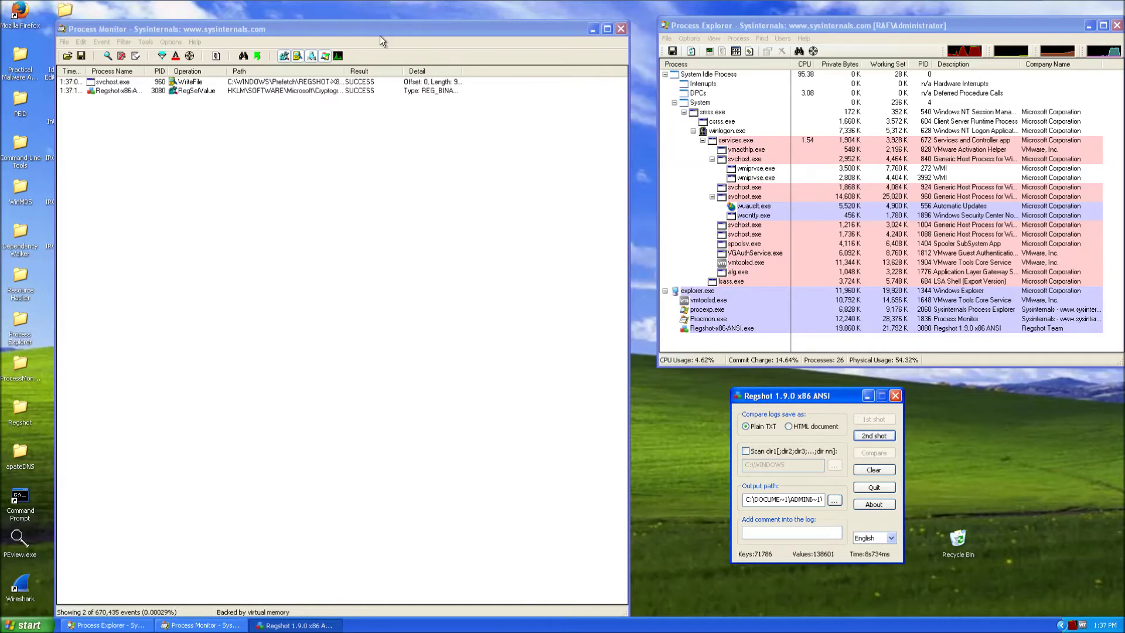
{"action": "left_click_drag", "start_coordinate": [381, 33], "coordinate": [423, 17]}
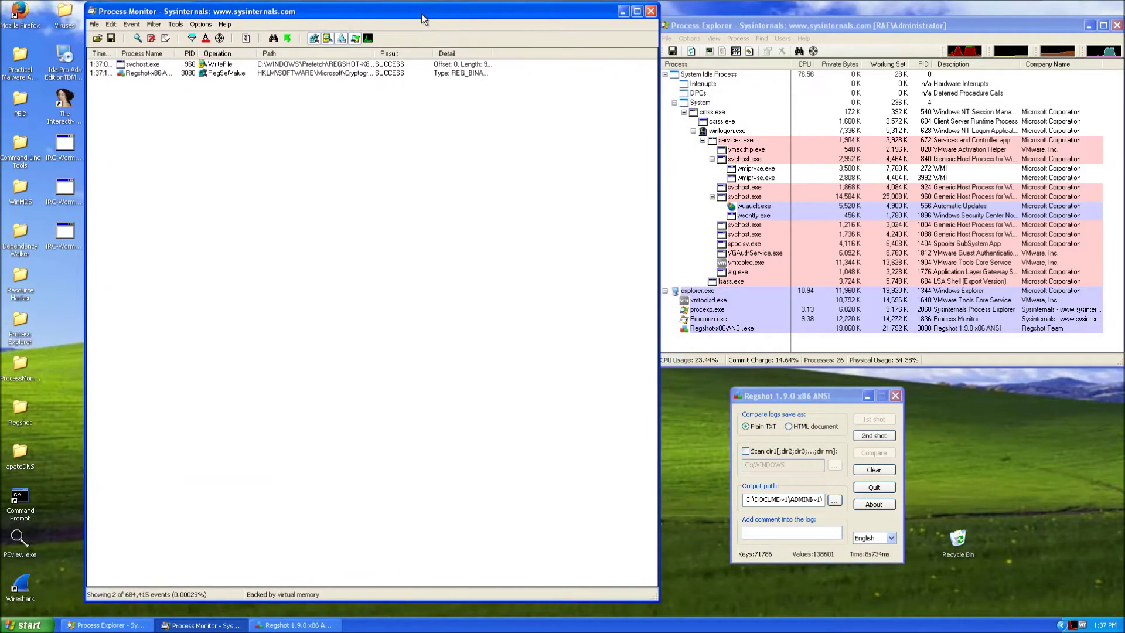
{"action": "left_click", "coordinate": [65, 241]}
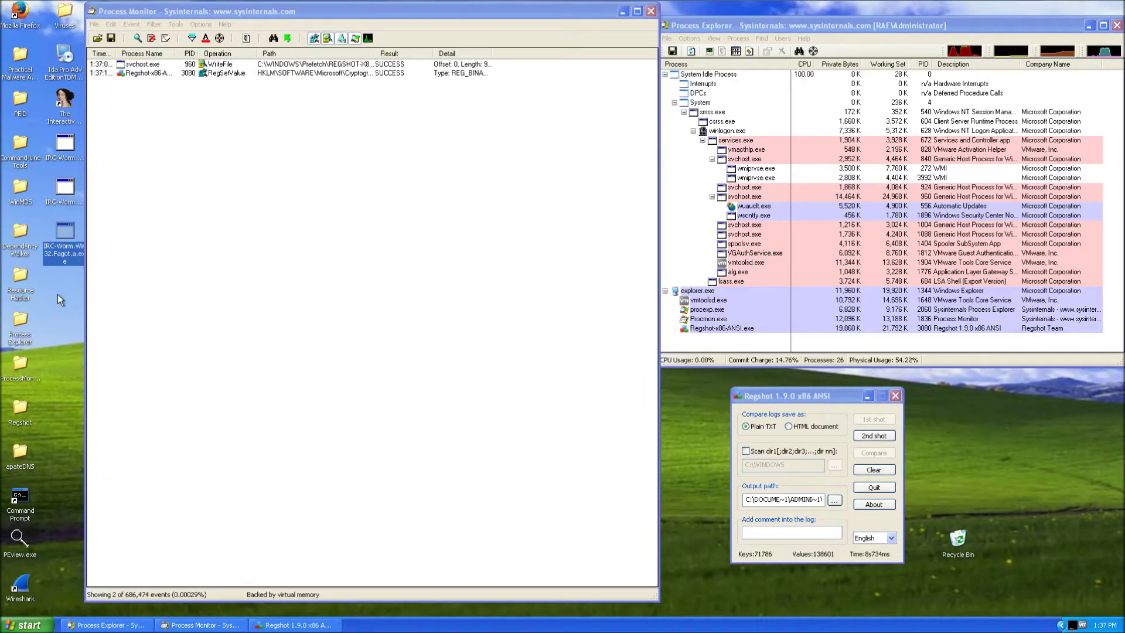
{"action": "double_click", "coordinate": [68, 255]}
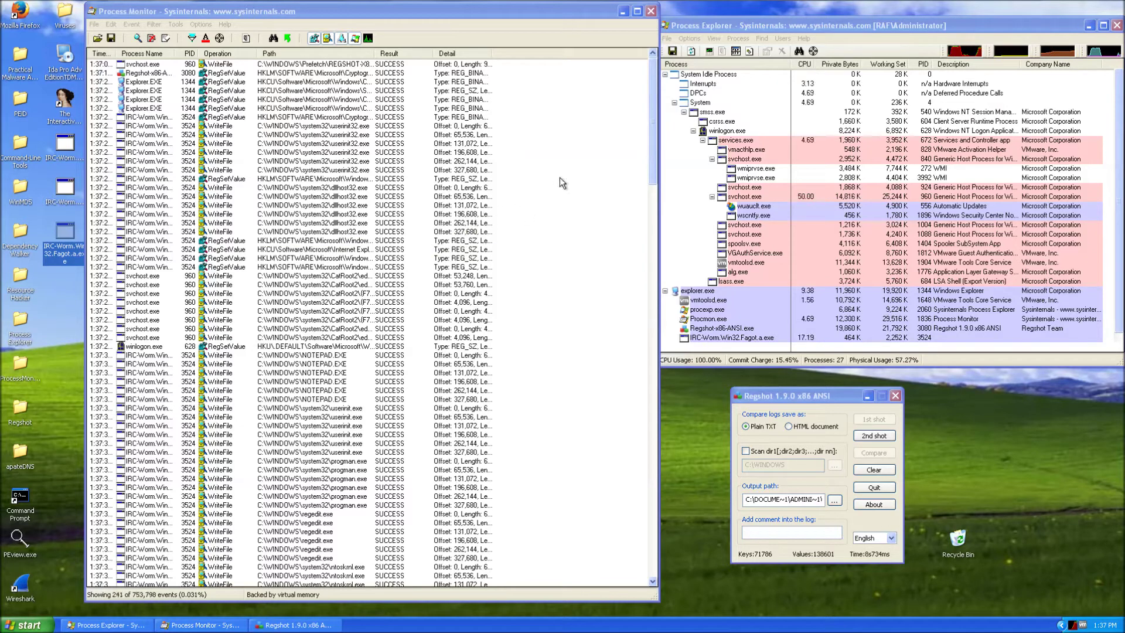
Step: Scroll through Process Monitor's captured worm writes to userinit.exe, regedit.exe and service registry keys
{"action": "left_click_drag", "start_coordinate": [654, 134], "coordinate": [642, 359]}
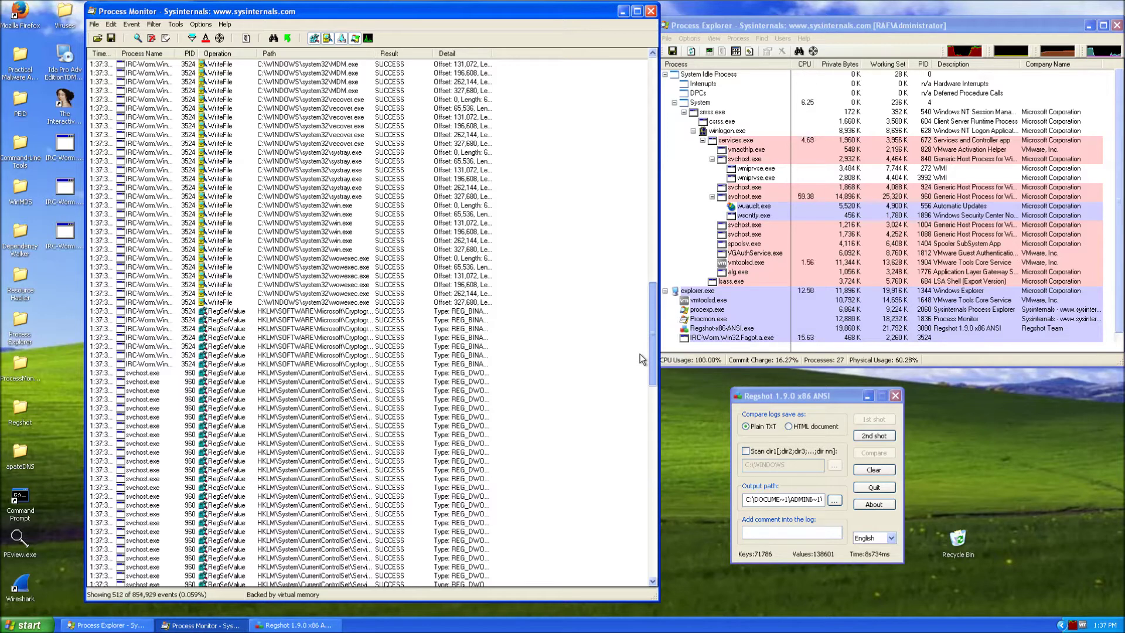
{"action": "scroll", "coordinate": [622, 528], "scroll_direction": "down", "scroll_amount": 15}
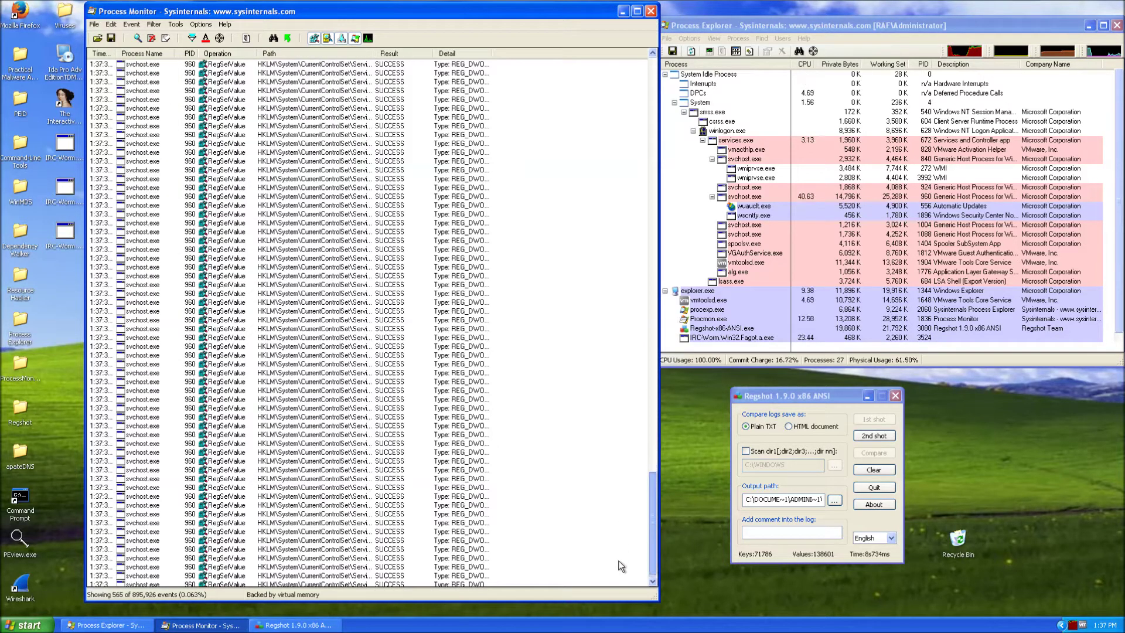
{"action": "scroll", "coordinate": [621, 434], "scroll_direction": "up", "scroll_amount": 3}
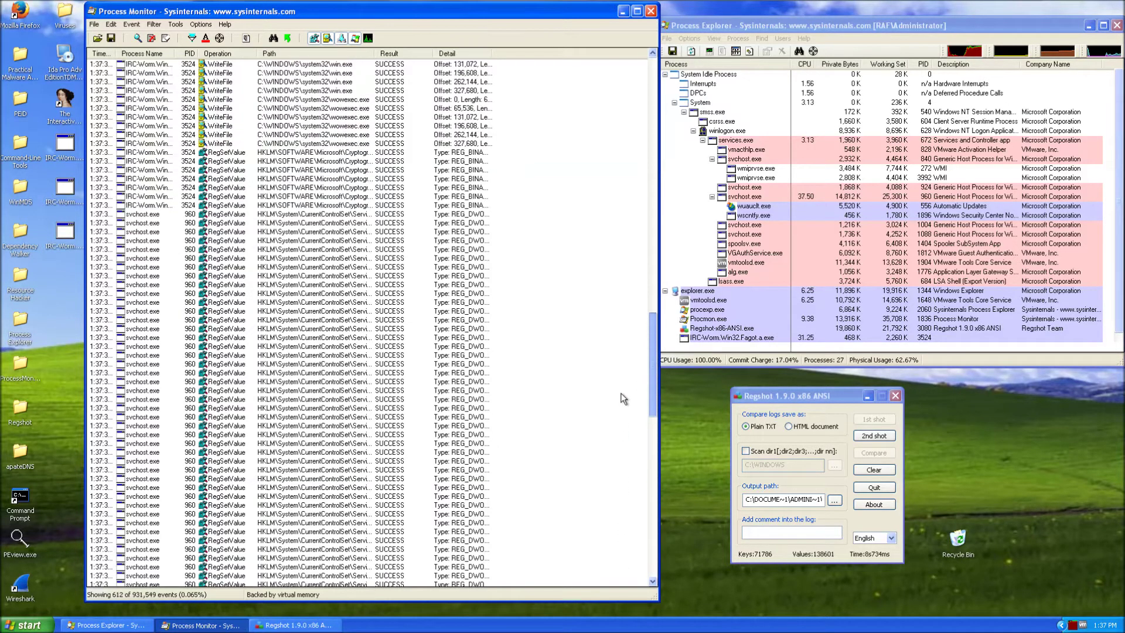
{"action": "scroll", "coordinate": [620, 527], "scroll_direction": "down", "scroll_amount": 3}
{"action": "scroll", "coordinate": [612, 192], "scroll_direction": "up", "scroll_amount": 20}
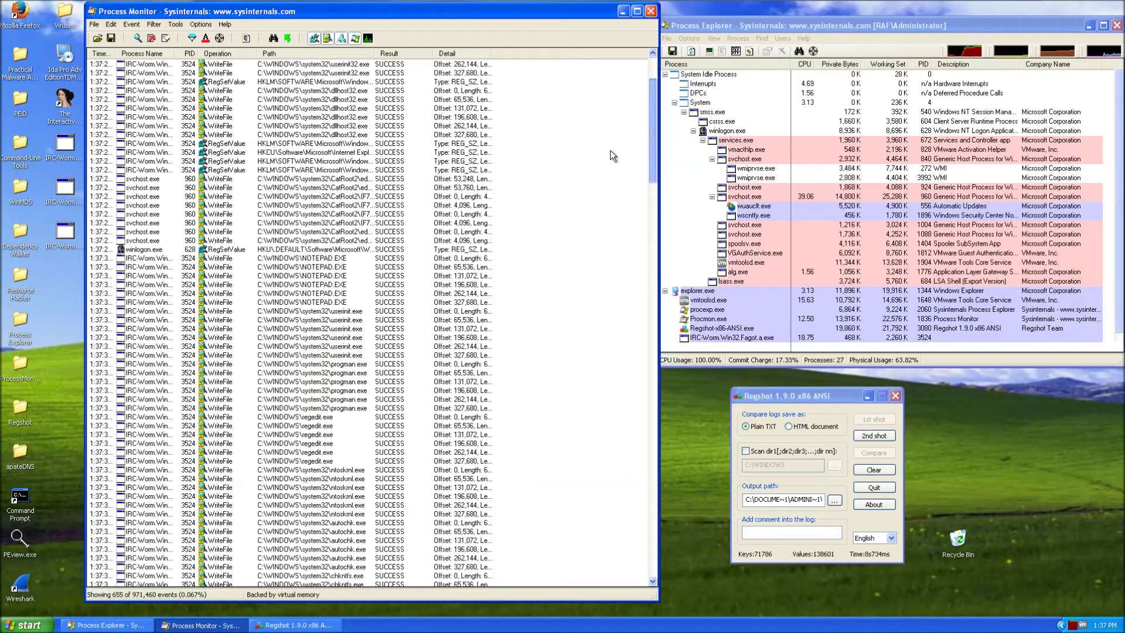
{"action": "left_click", "coordinate": [94, 24]}
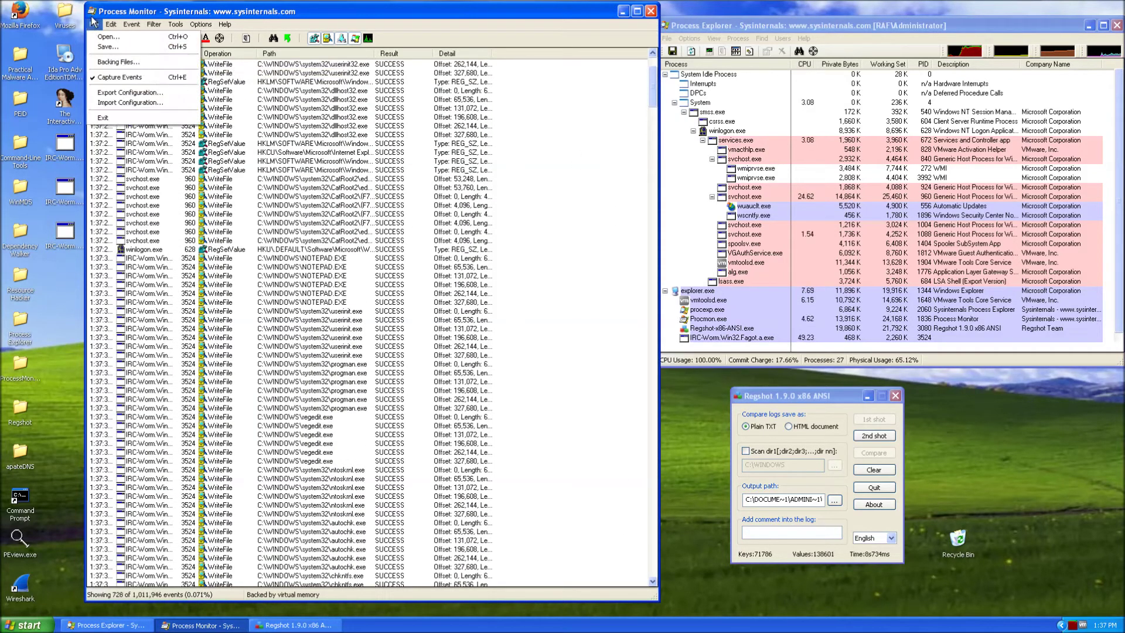
{"action": "left_click", "coordinate": [585, 138]}
{"action": "left_click_drag", "start_coordinate": [652, 93], "coordinate": [655, 561]}
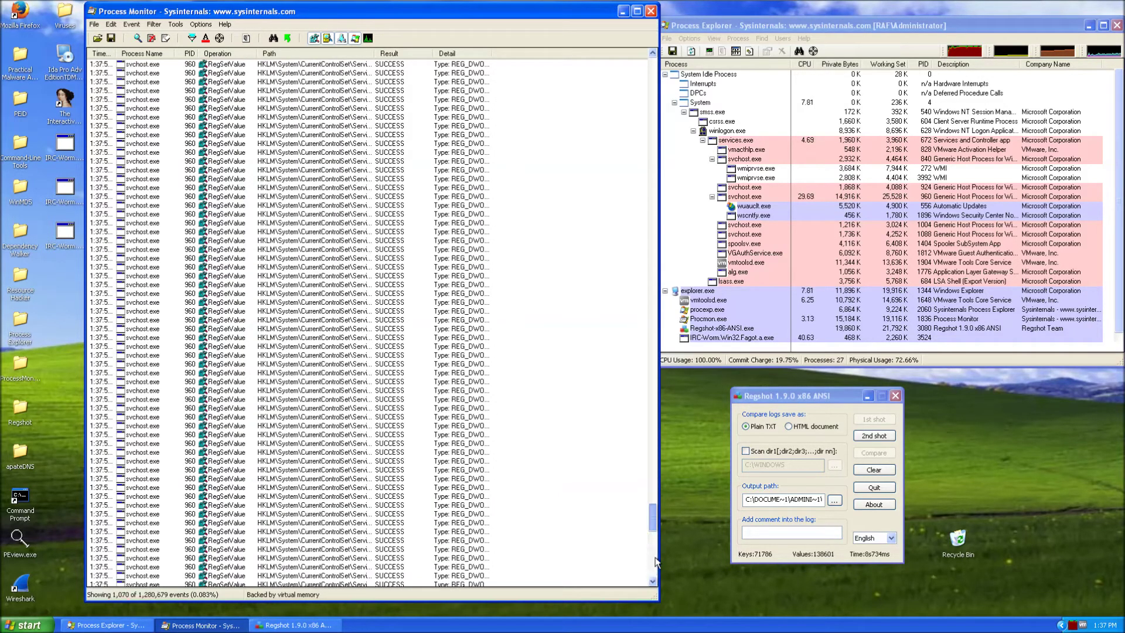
Step: Select the running IRC-Worm process and widen Procmon's Path column to show full paths
{"action": "left_click", "coordinate": [777, 342]}
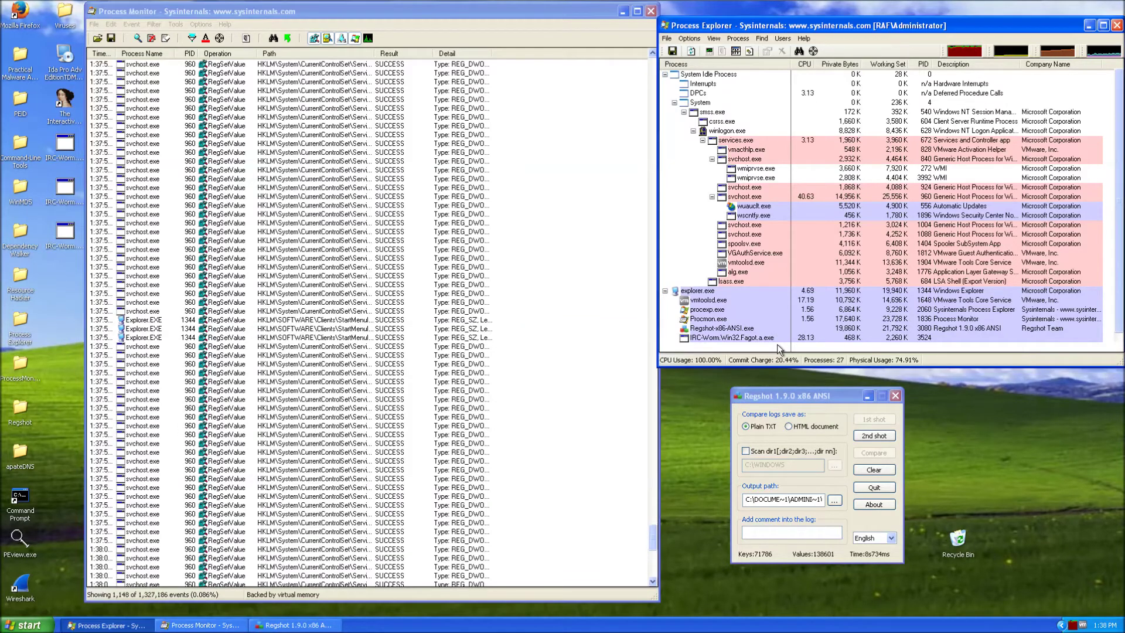
{"action": "left_click_drag", "start_coordinate": [652, 527], "coordinate": [653, 572]}
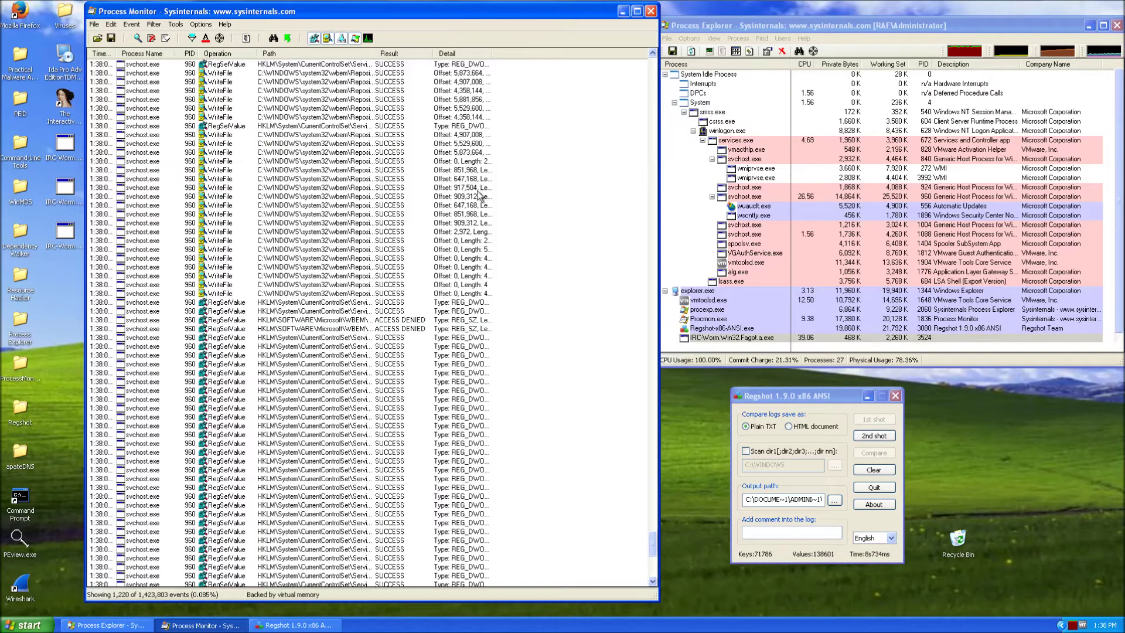
{"action": "left_click_drag", "start_coordinate": [377, 58], "coordinate": [483, 69]}
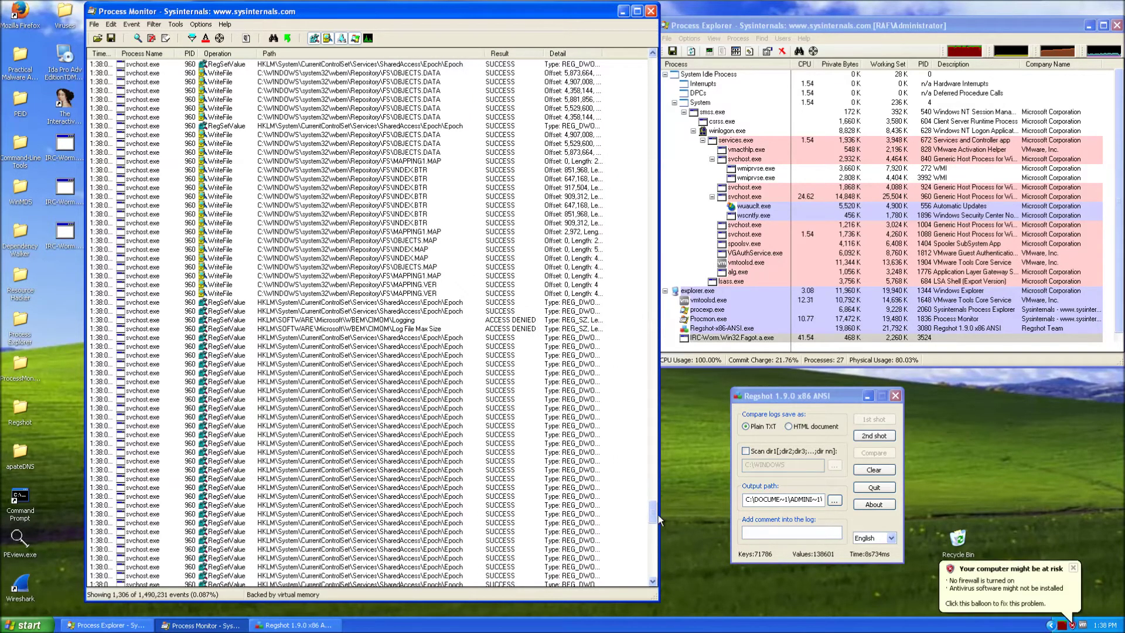
{"action": "left_click", "coordinate": [654, 535]}
Step: Scroll down Procmon's list to review the newer KEY DELETED registry events
{"action": "left_click", "coordinate": [654, 535]}
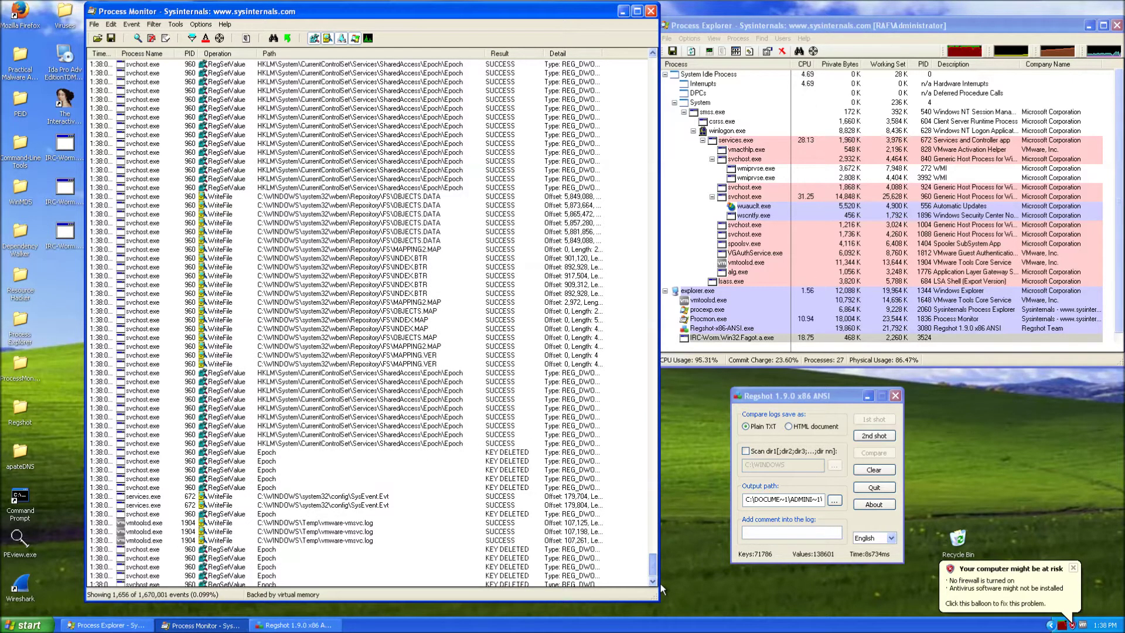
{"action": "mouse_move", "coordinate": [763, 226]}
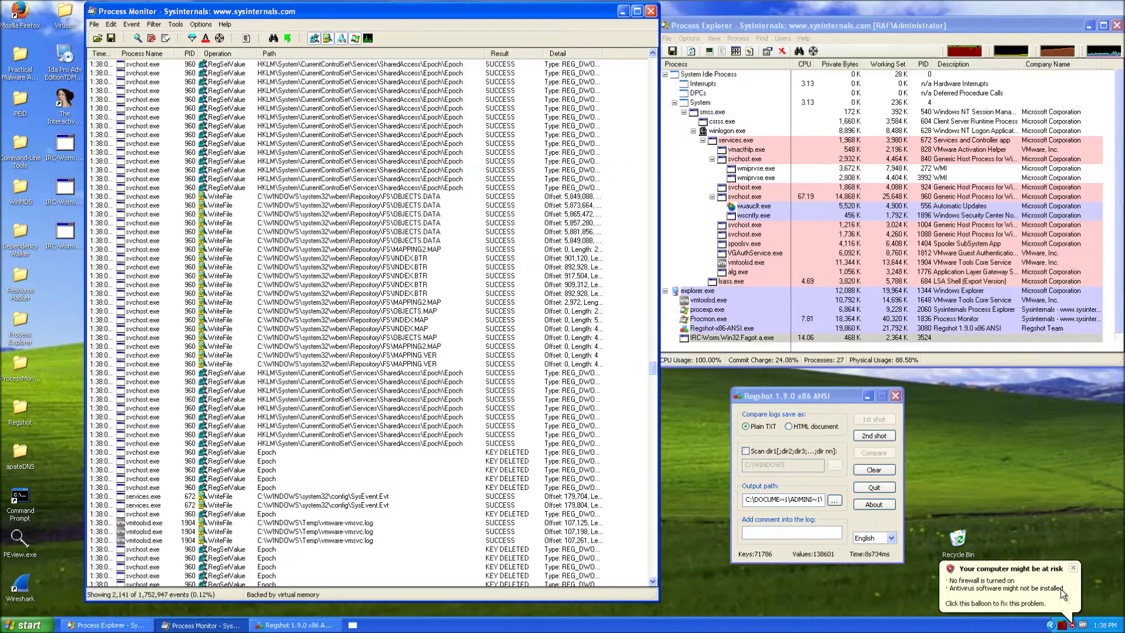
{"action": "left_click_drag", "start_coordinate": [652, 358], "coordinate": [664, 451]}
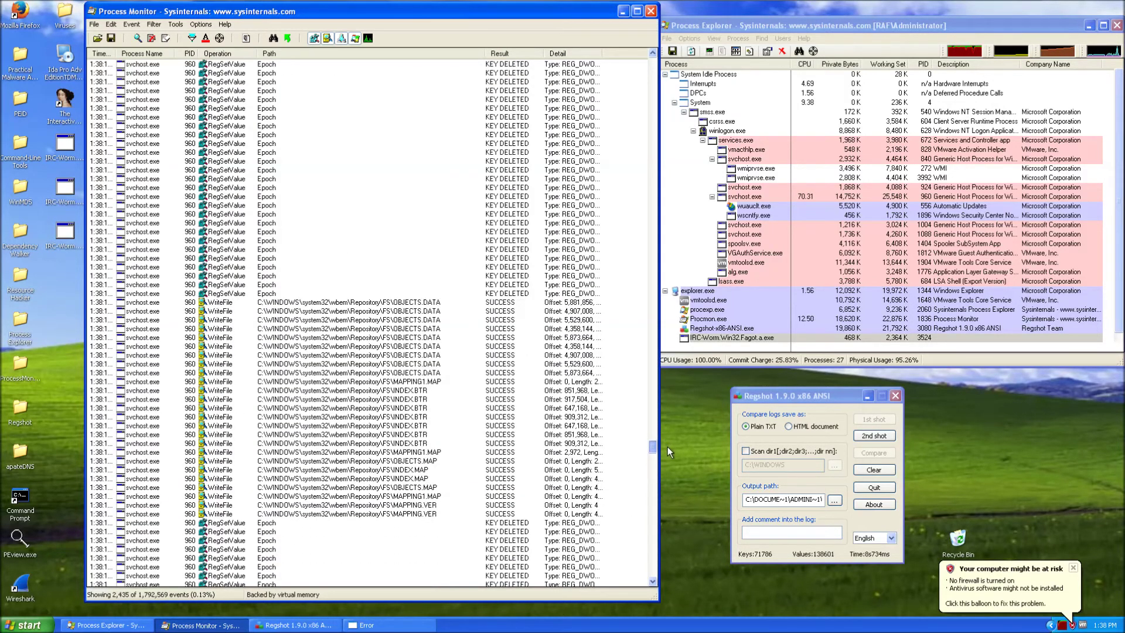
{"action": "left_click_drag", "start_coordinate": [668, 446], "coordinate": [652, 588]}
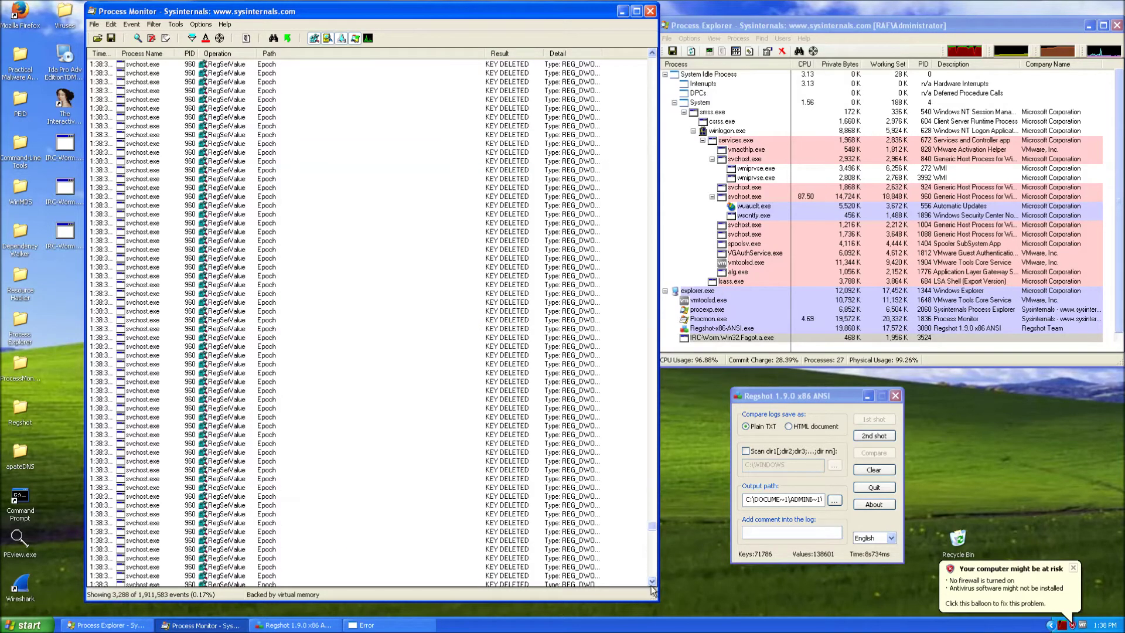
{"action": "left_click", "coordinate": [94, 24]}
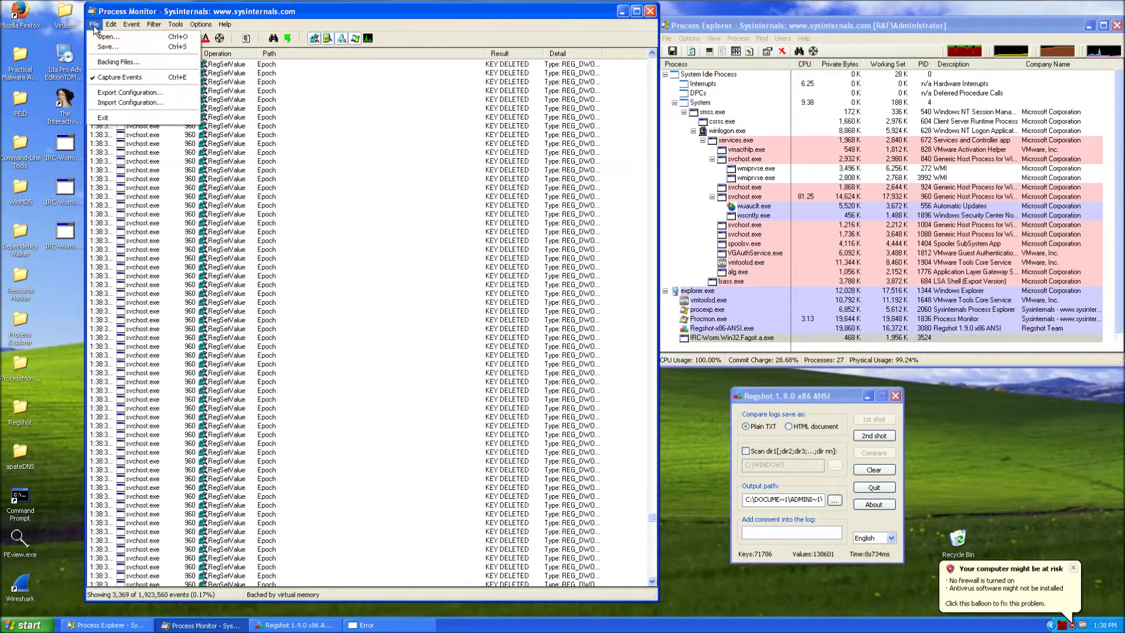
Step: Stop Procmon's event capture and select the busy svchost.exe (PID 960) in Process Explorer
{"action": "left_click", "coordinate": [159, 74]}
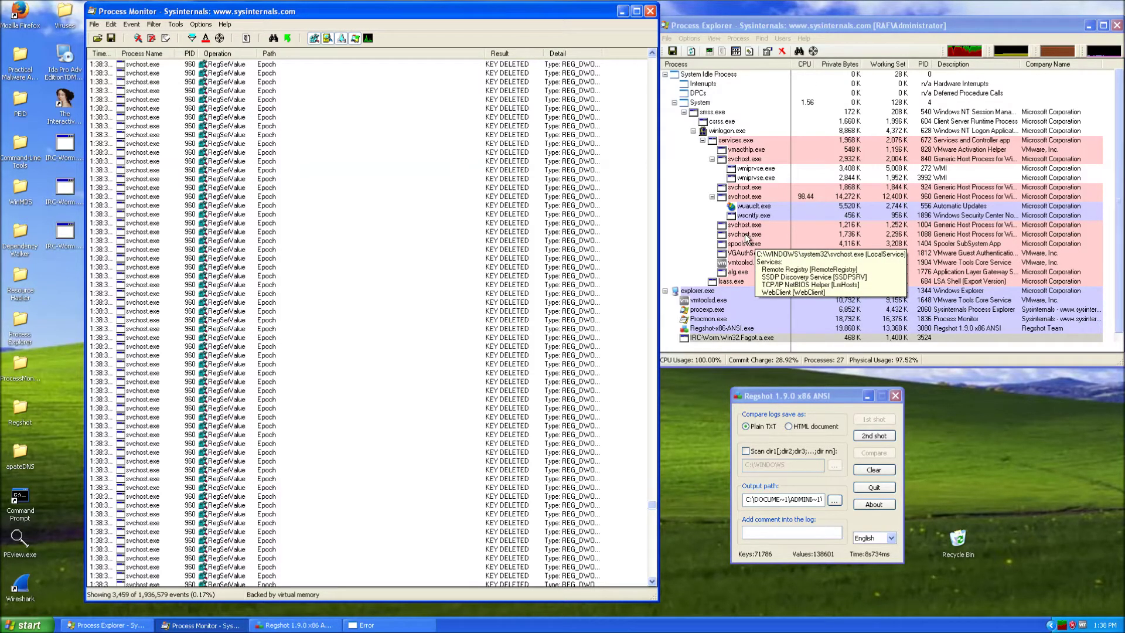
{"action": "left_click", "coordinate": [736, 199]}
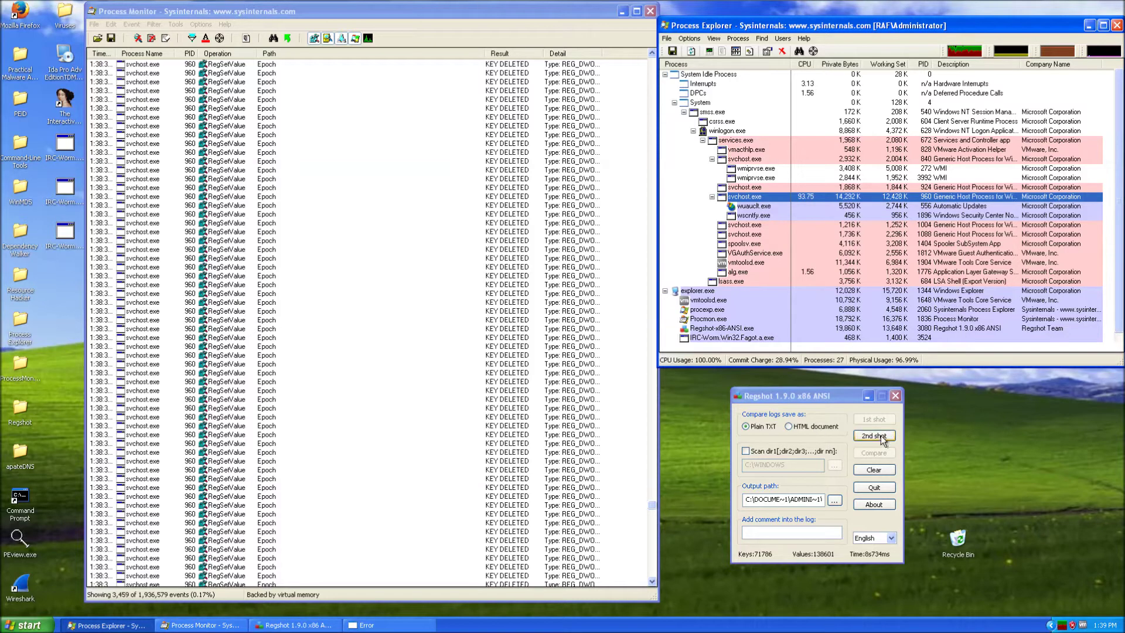
{"action": "left_click", "coordinate": [881, 435]}
{"action": "left_click", "coordinate": [880, 441]}
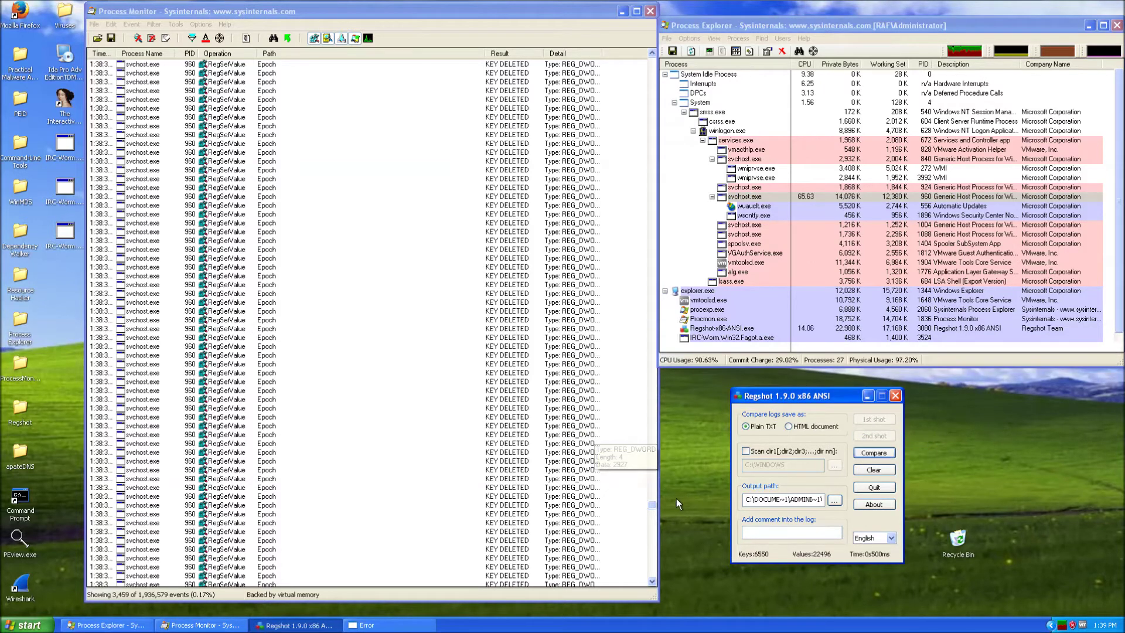
{"action": "left_click_drag", "start_coordinate": [653, 505], "coordinate": [658, 472]}
{"action": "left_click_drag", "start_coordinate": [672, 388], "coordinate": [683, 57]}
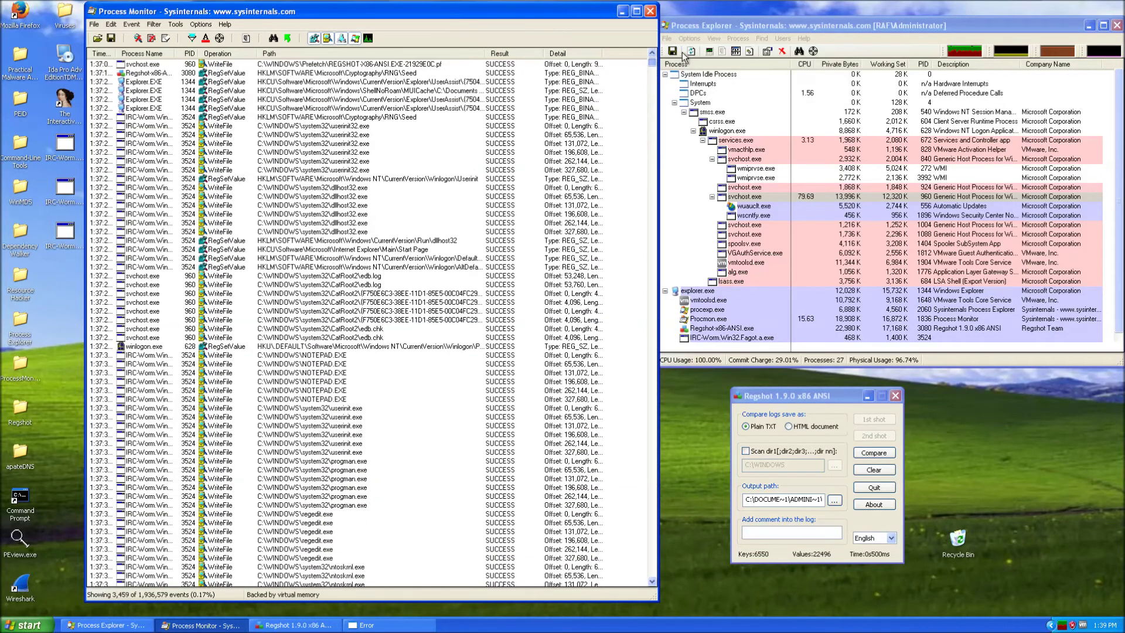
{"action": "left_click", "coordinate": [204, 117]}
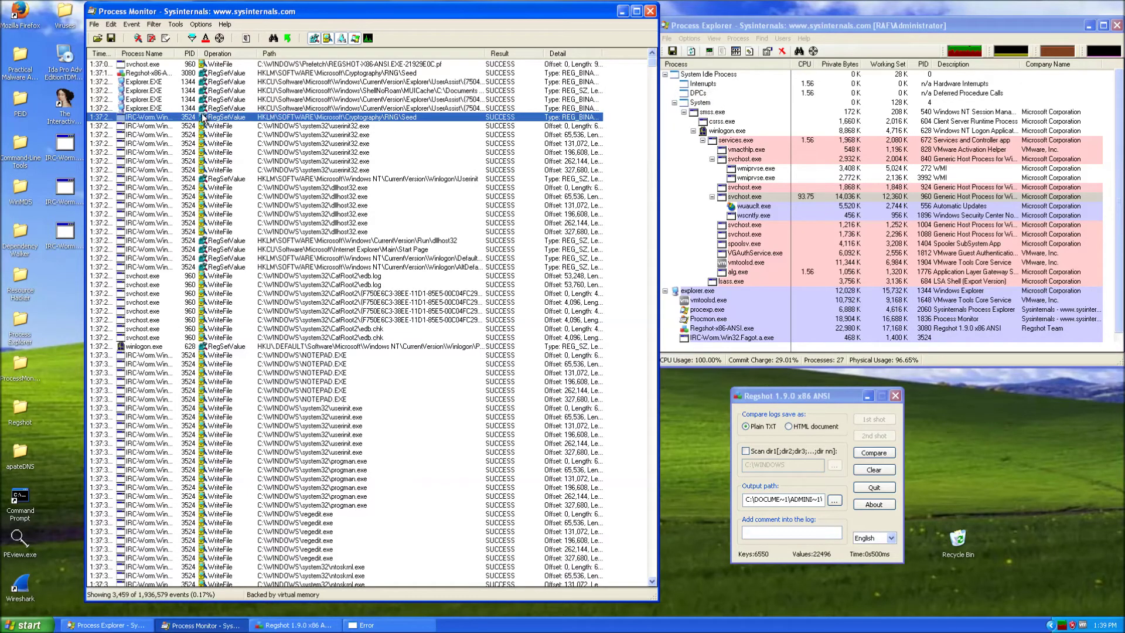
{"action": "left_click", "coordinate": [185, 24]}
Step: Add a Procmon filter rule 'PID is 3524' set to Include and apply it
{"action": "mouse_move", "coordinate": [154, 25]}
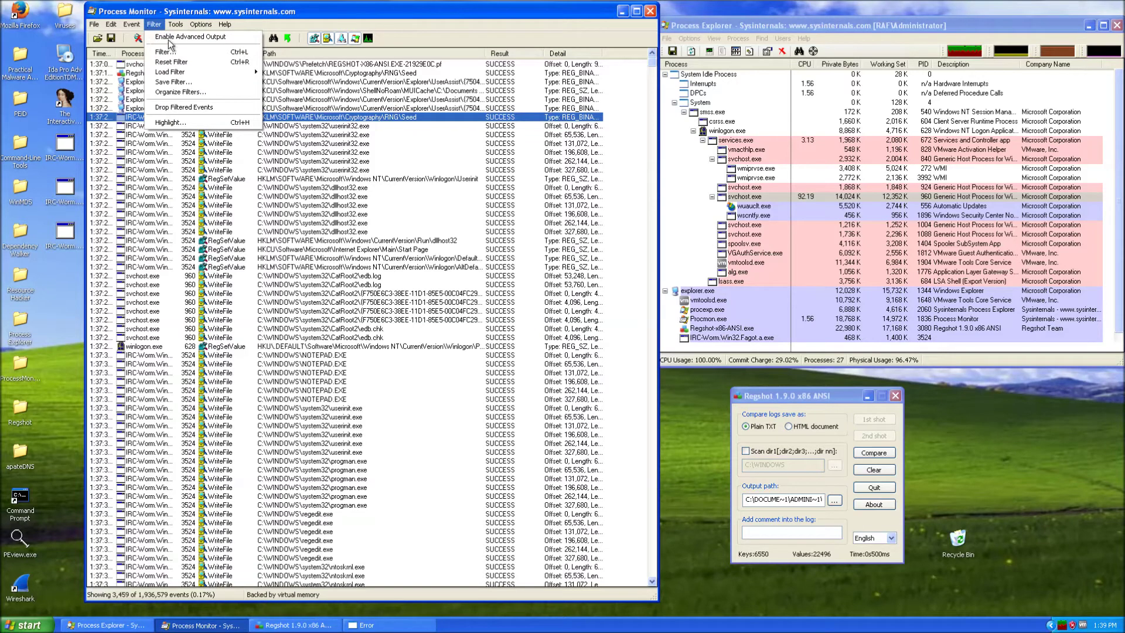
{"action": "left_click", "coordinate": [186, 57]}
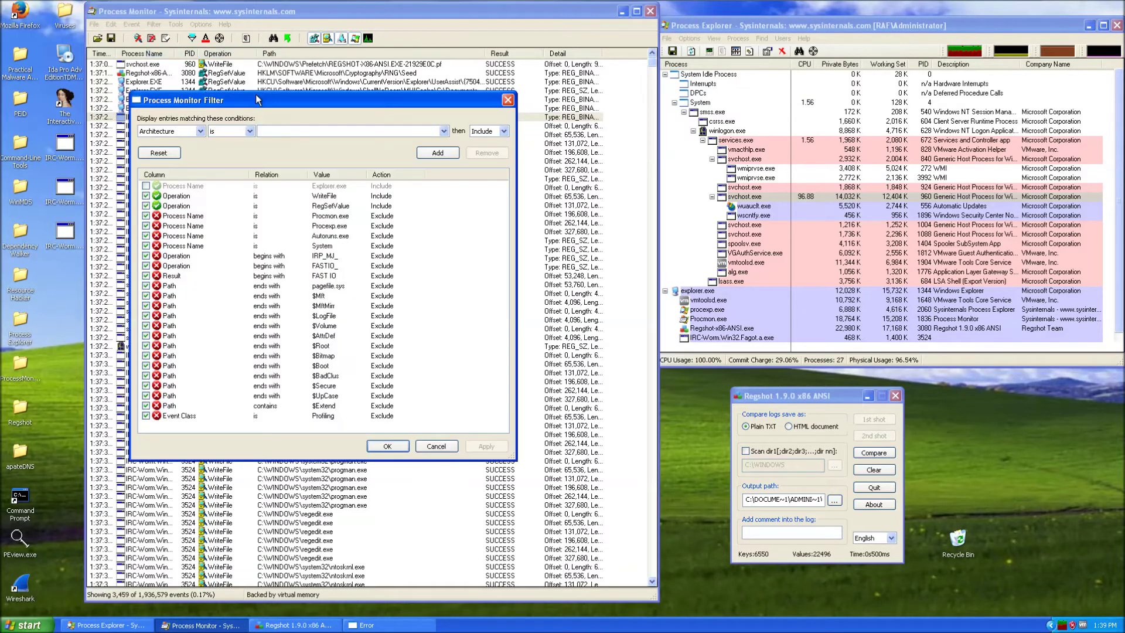
{"action": "left_click", "coordinate": [300, 122]}
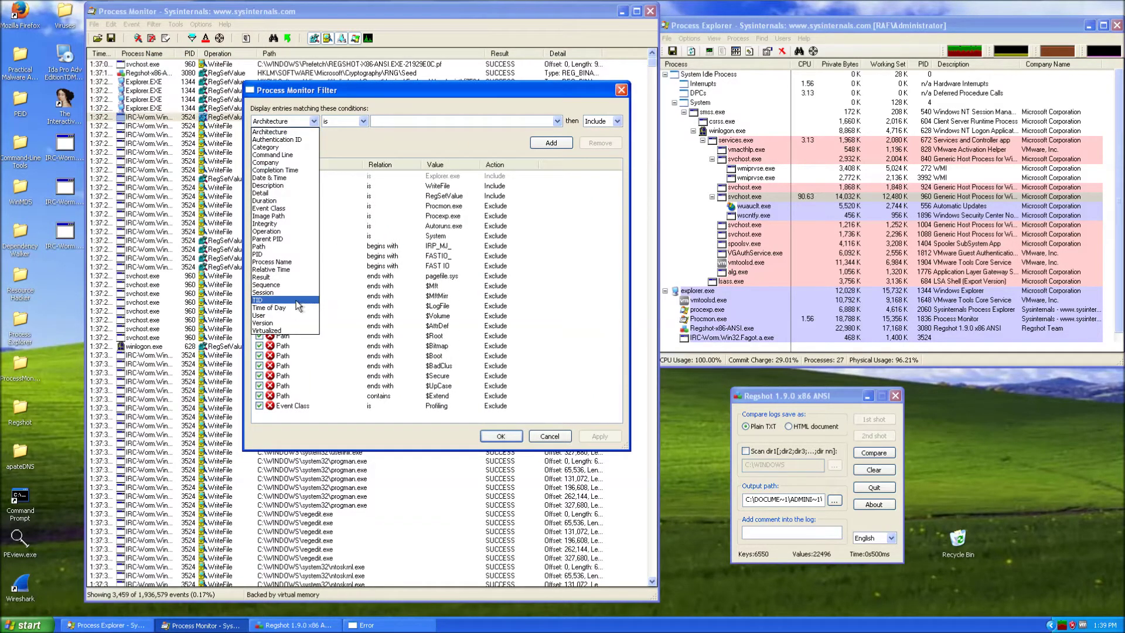
{"action": "left_click", "coordinate": [294, 254]}
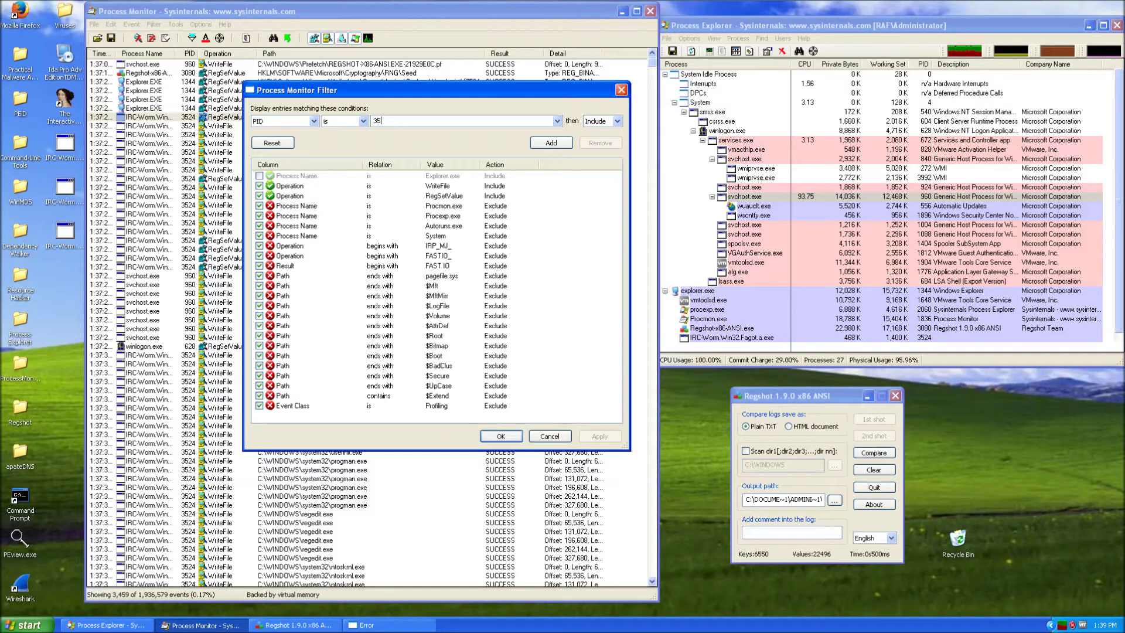
{"action": "left_click", "coordinate": [566, 144]}
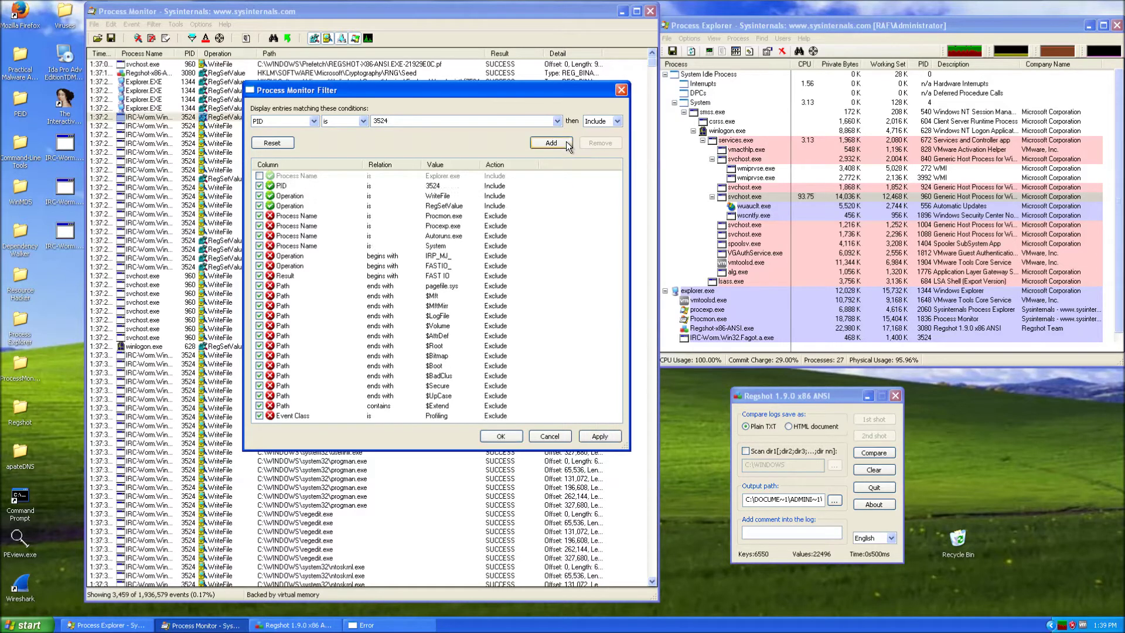
{"action": "left_click", "coordinate": [501, 437]}
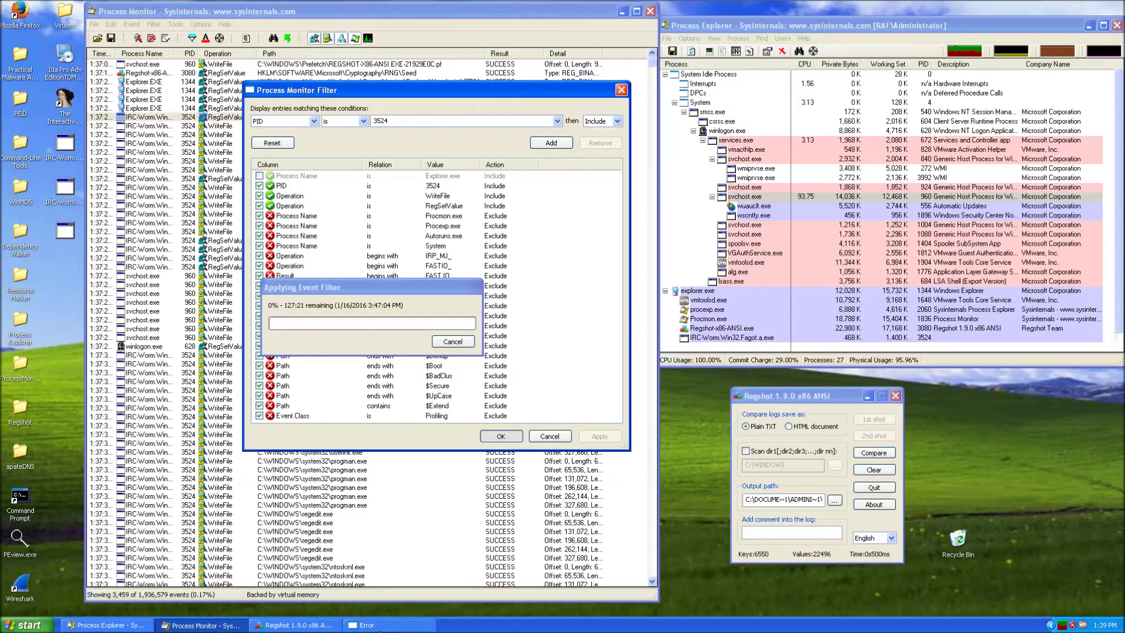
Step: Dismiss the memory-block error and inspect the worm's running process in Process Explorer
{"action": "left_click", "coordinate": [378, 626]}
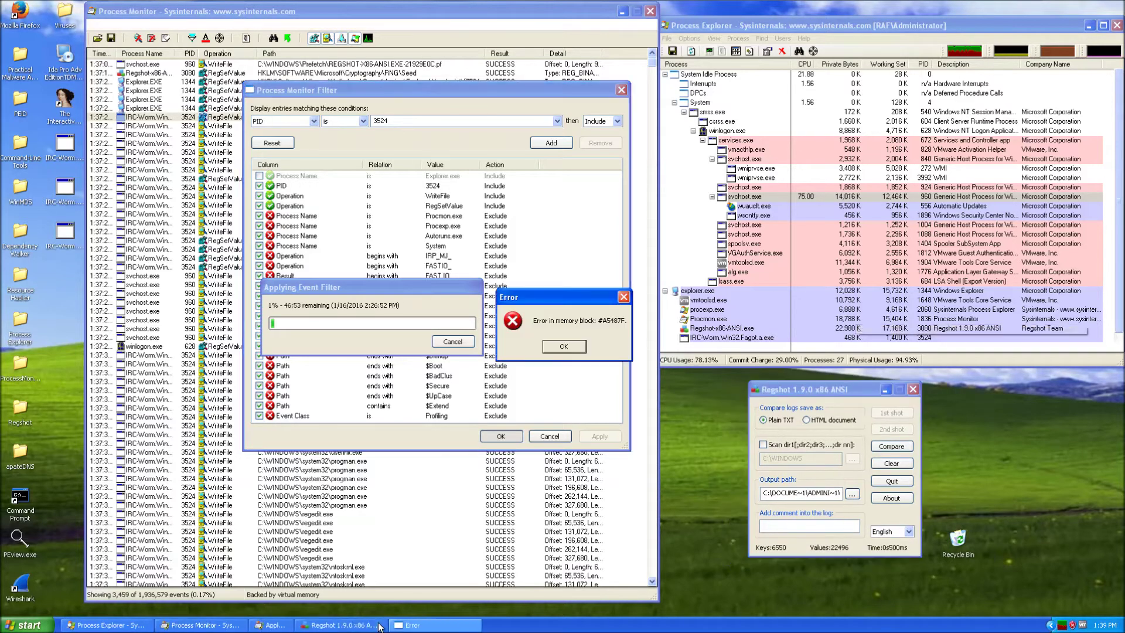
{"action": "left_click_drag", "start_coordinate": [589, 299], "coordinate": [733, 374]}
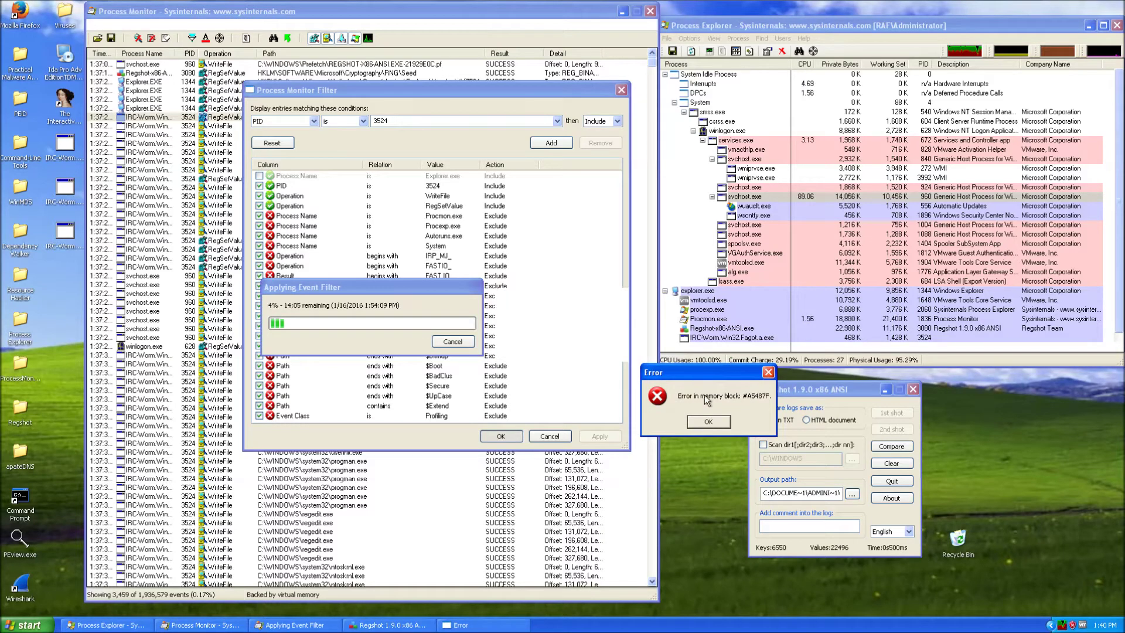
{"action": "left_click", "coordinate": [718, 423]}
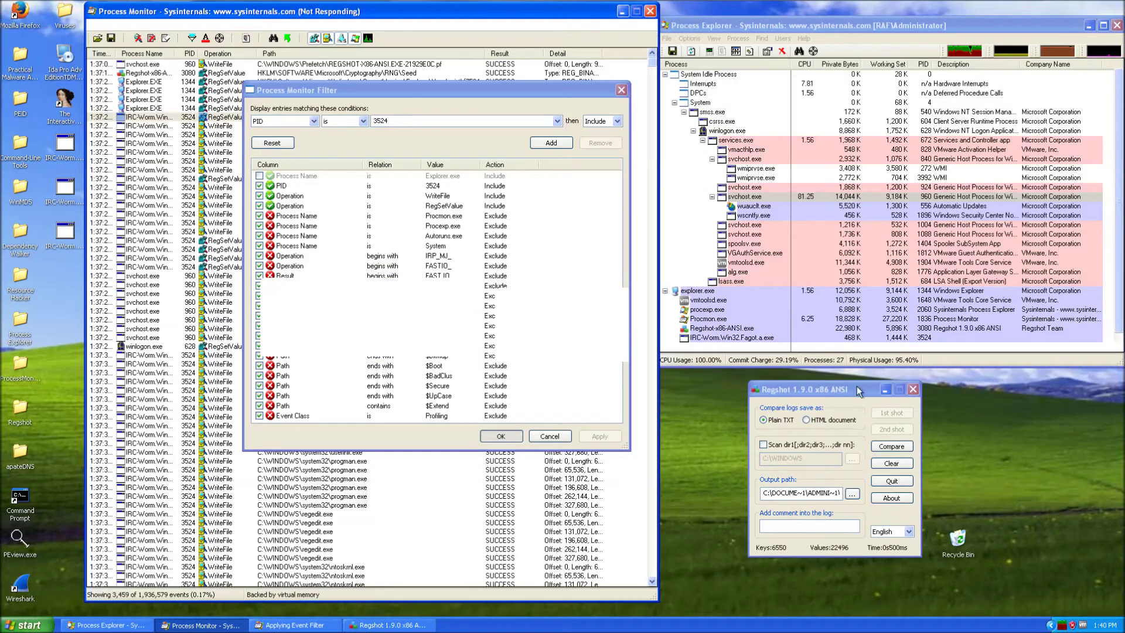
{"action": "left_click", "coordinate": [778, 340]}
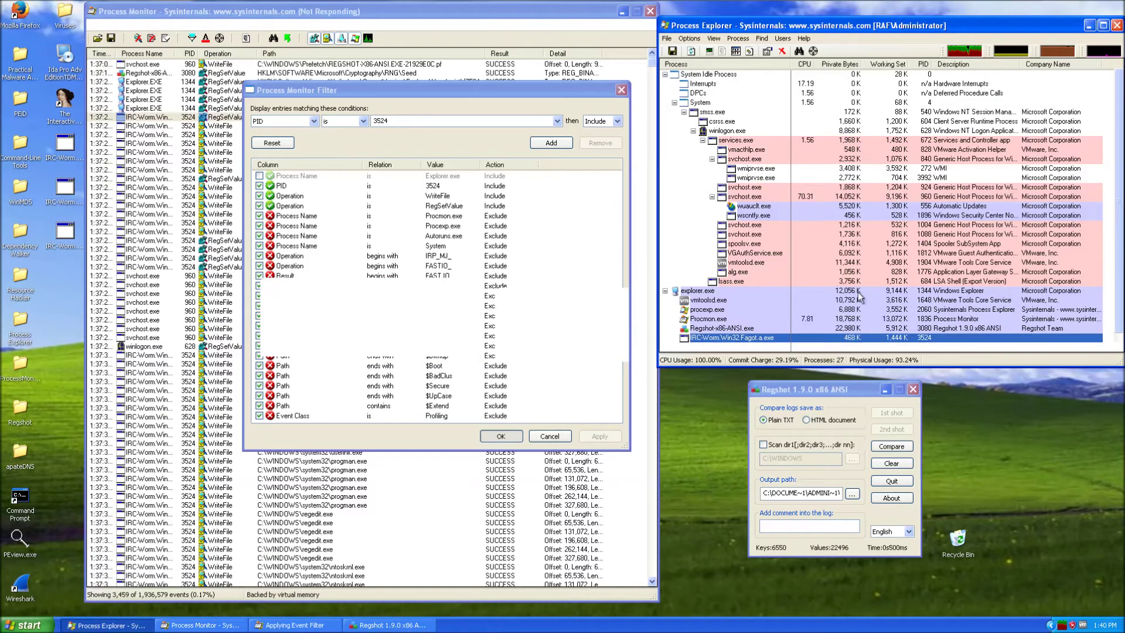
{"action": "mouse_move", "coordinate": [745, 235]}
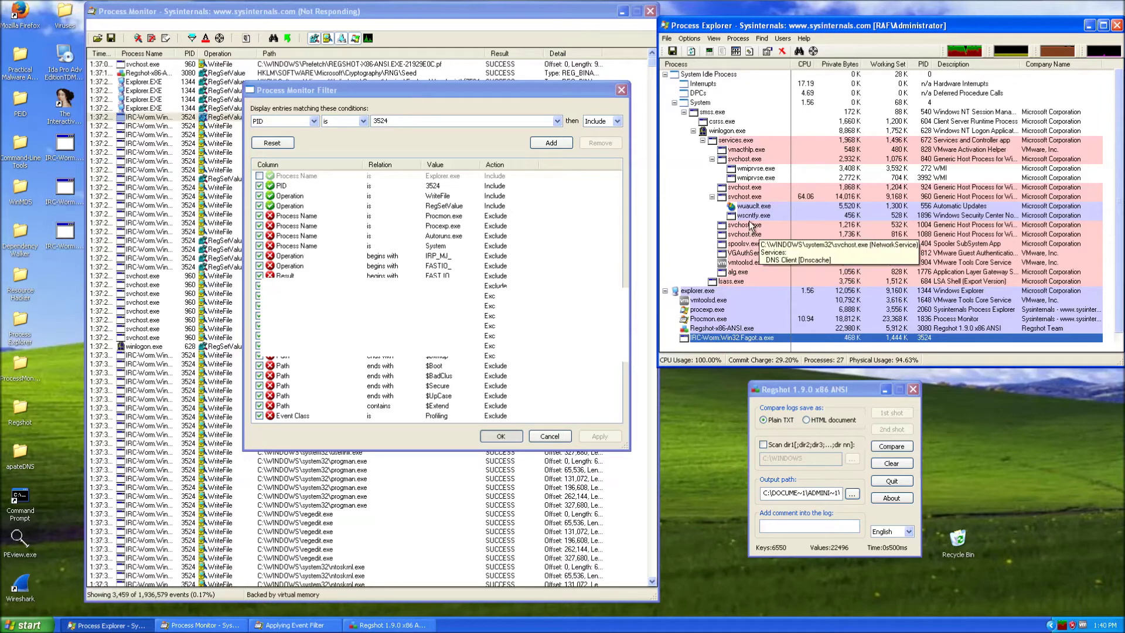
{"action": "mouse_move", "coordinate": [750, 201]}
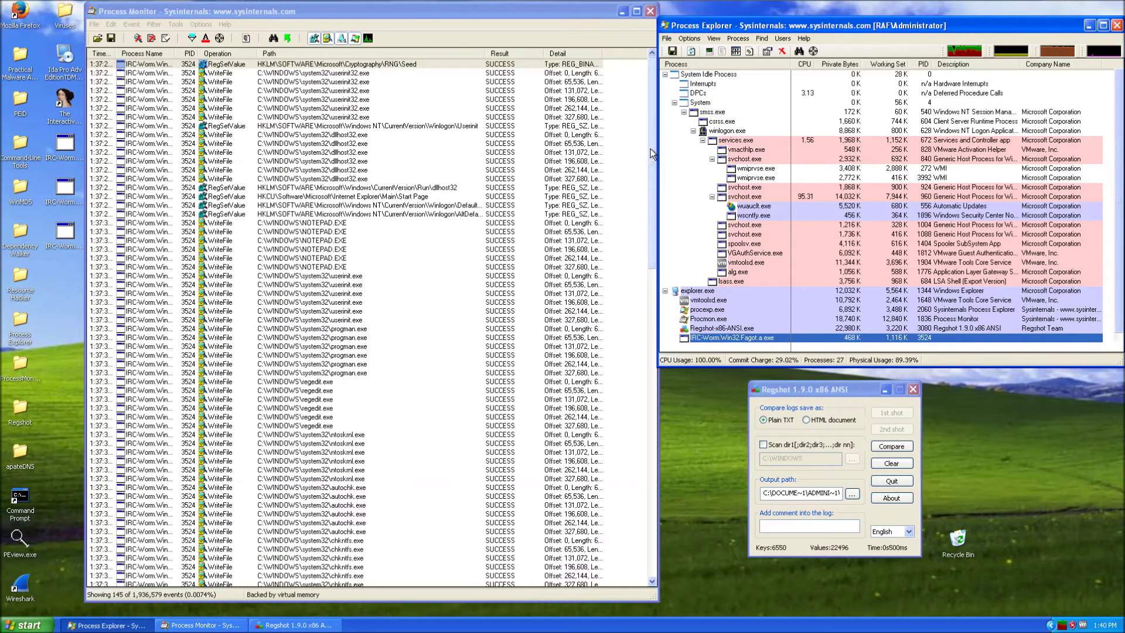
Step: Scroll through the worm's 145 events, pick a dllhost32.exe WriteFile row, and start Regshot's Compare
{"action": "left_click", "coordinate": [652, 356]}
{"action": "left_click_drag", "start_coordinate": [652, 355], "coordinate": [661, 171]}
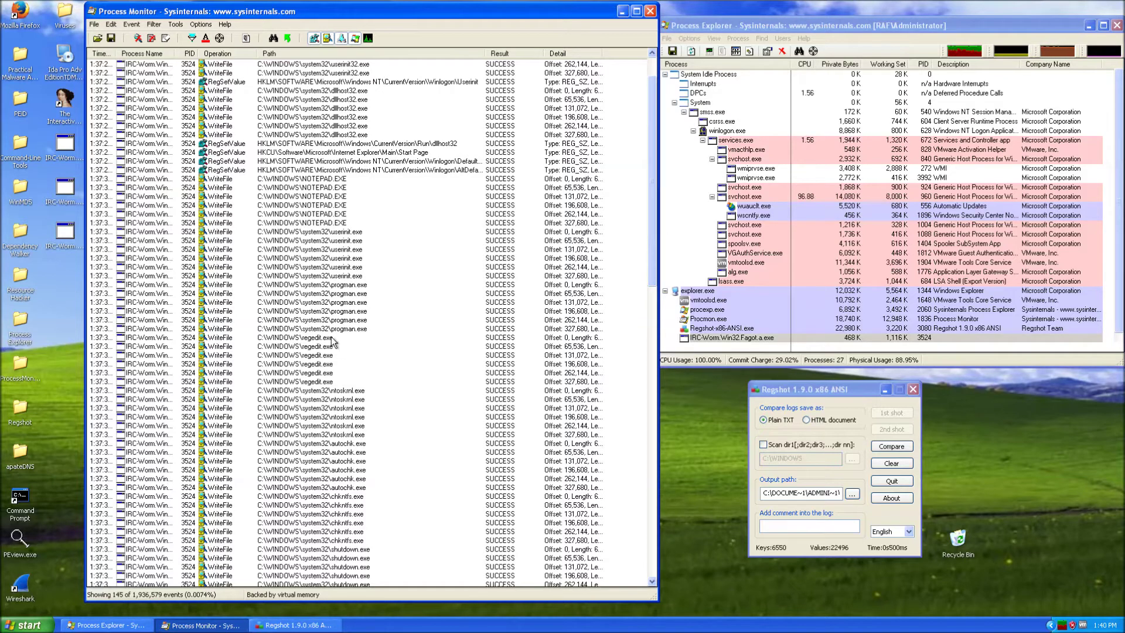
{"action": "scroll", "coordinate": [334, 345], "scroll_direction": "down", "scroll_amount": 10}
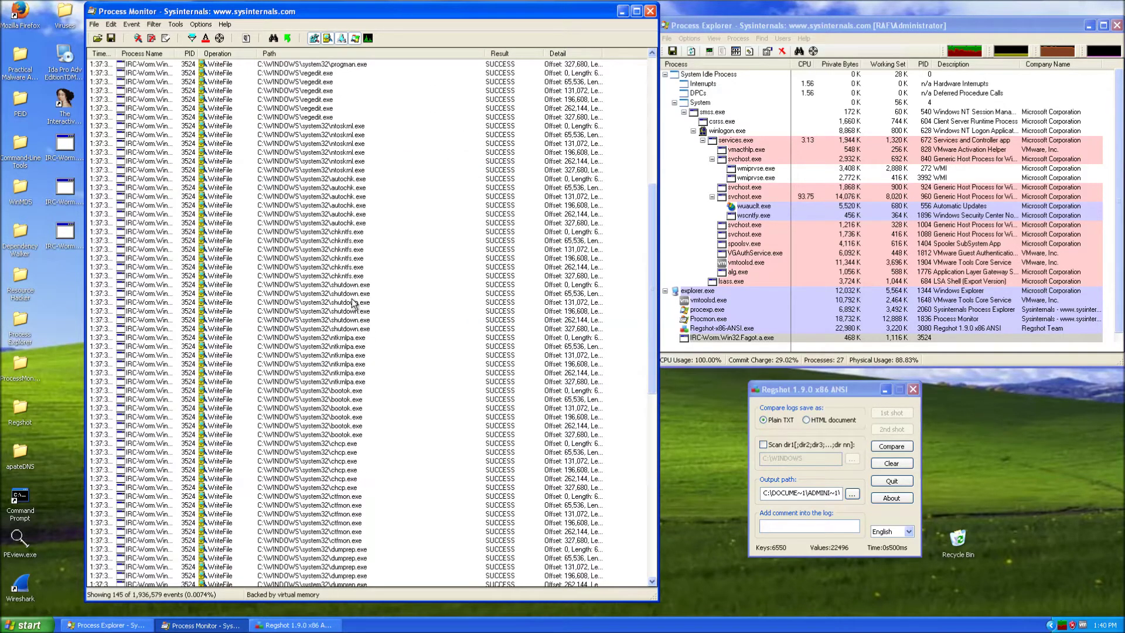
{"action": "scroll", "coordinate": [354, 289], "scroll_direction": "down", "scroll_amount": 17}
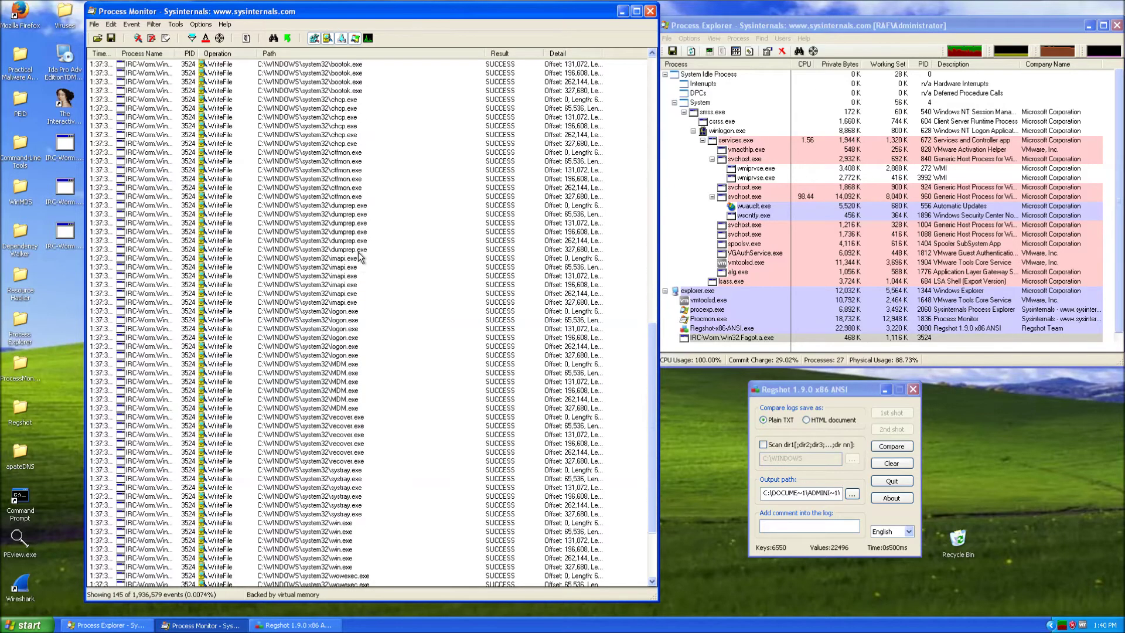
{"action": "scroll", "coordinate": [359, 256], "scroll_direction": "up", "scroll_amount": 9}
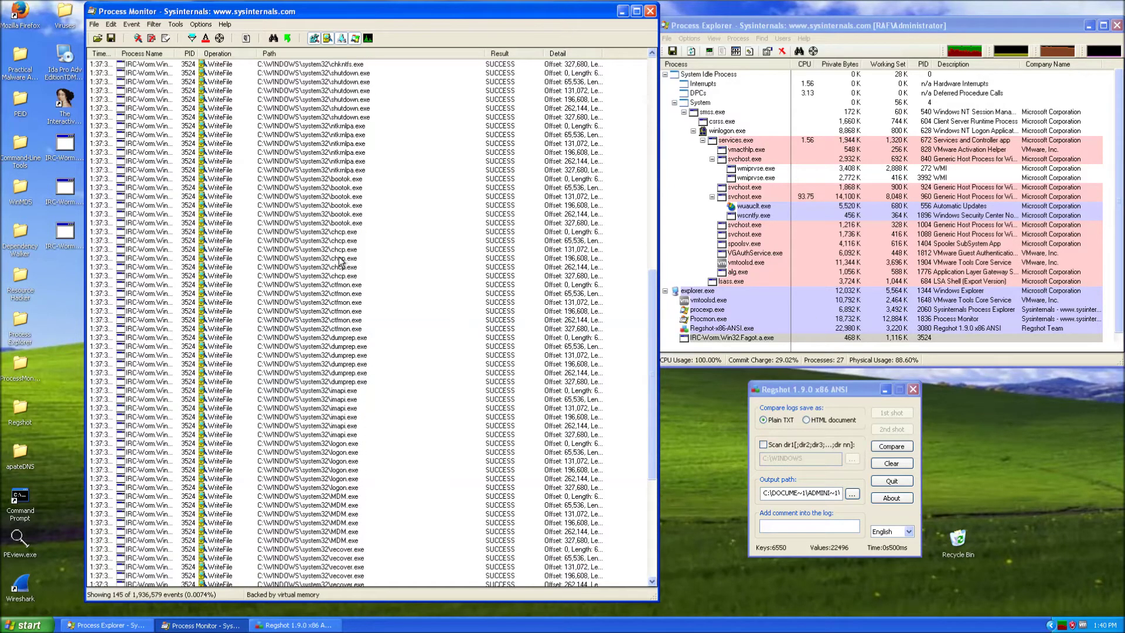
{"action": "scroll", "coordinate": [339, 262], "scroll_direction": "up", "scroll_amount": 20}
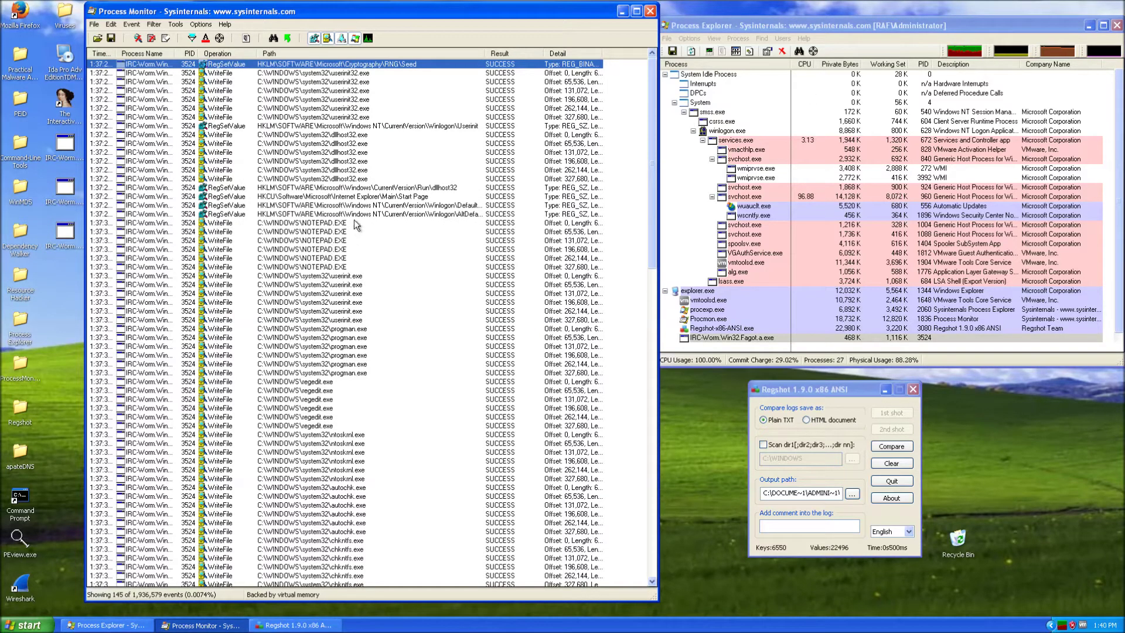
{"action": "left_click", "coordinate": [366, 164]}
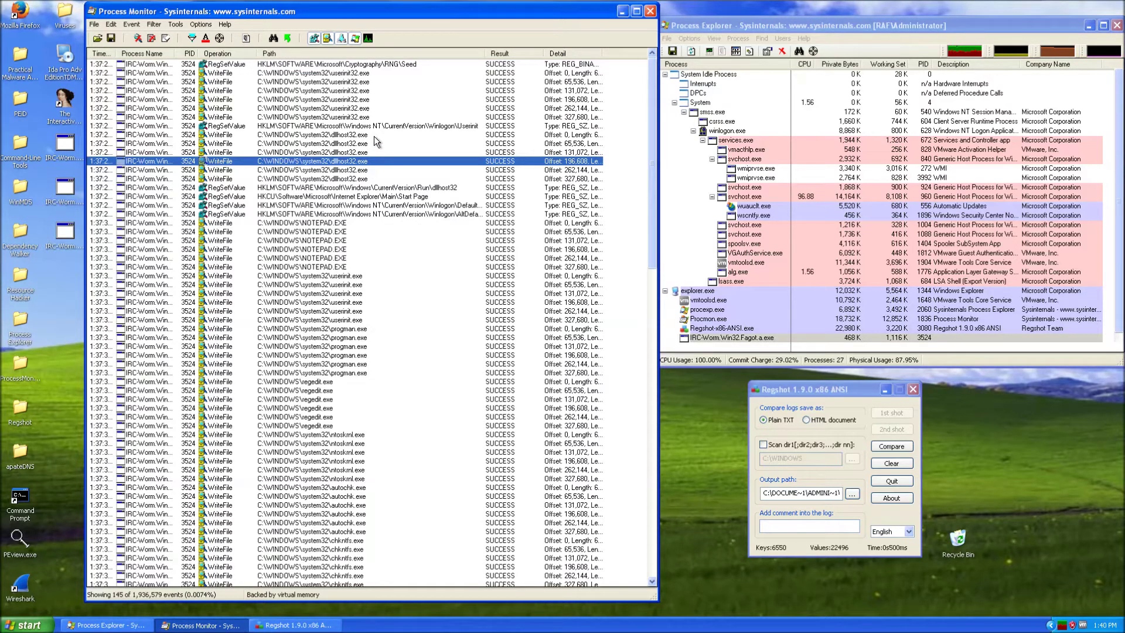
{"action": "left_click", "coordinate": [891, 446]}
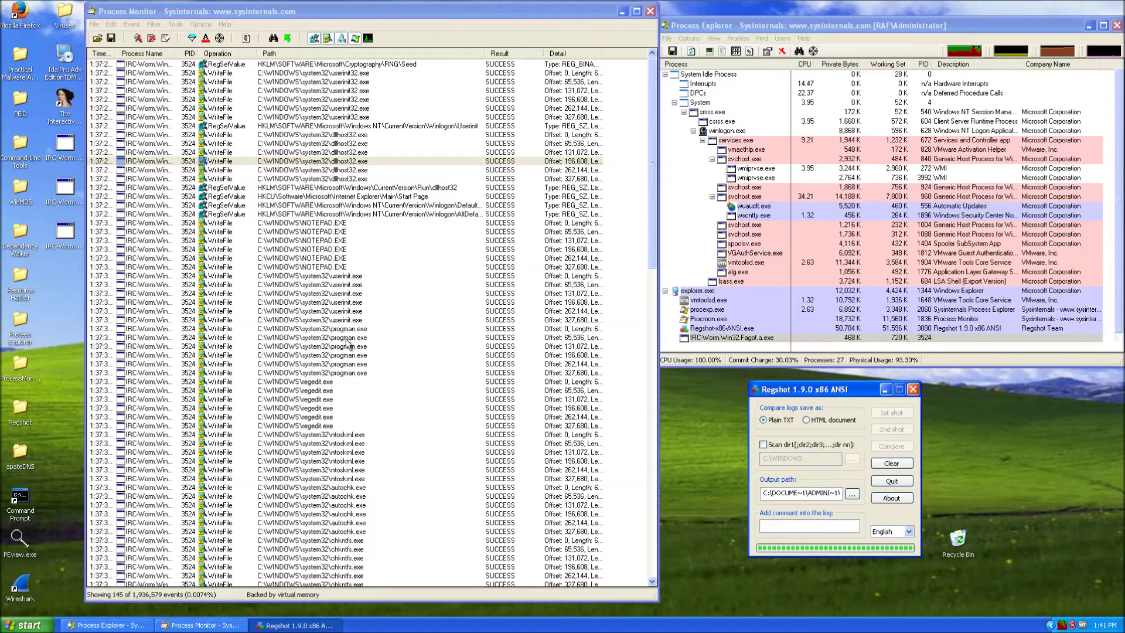
Step: Dismiss Regshot's 'Error call External Viewer!' message and close Regshot
{"action": "left_click", "coordinate": [460, 375]}
{"action": "scroll", "coordinate": [463, 386], "scroll_direction": "down", "scroll_amount": 14}
{"action": "scroll", "coordinate": [469, 410], "scroll_direction": "down", "scroll_amount": 15}
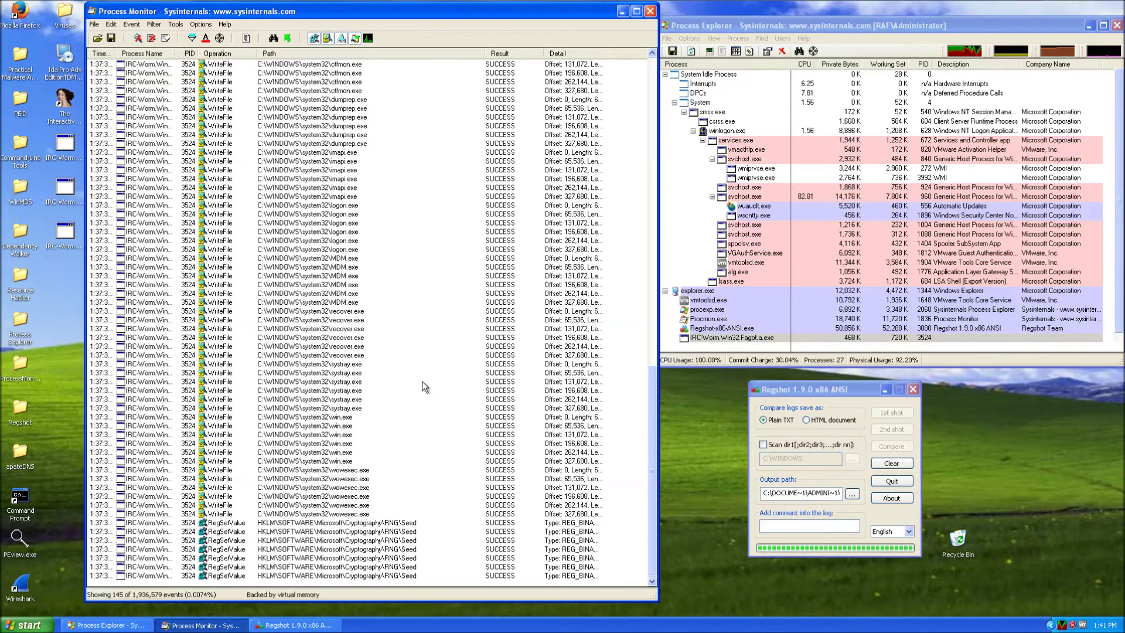
{"action": "left_click", "coordinate": [326, 627]}
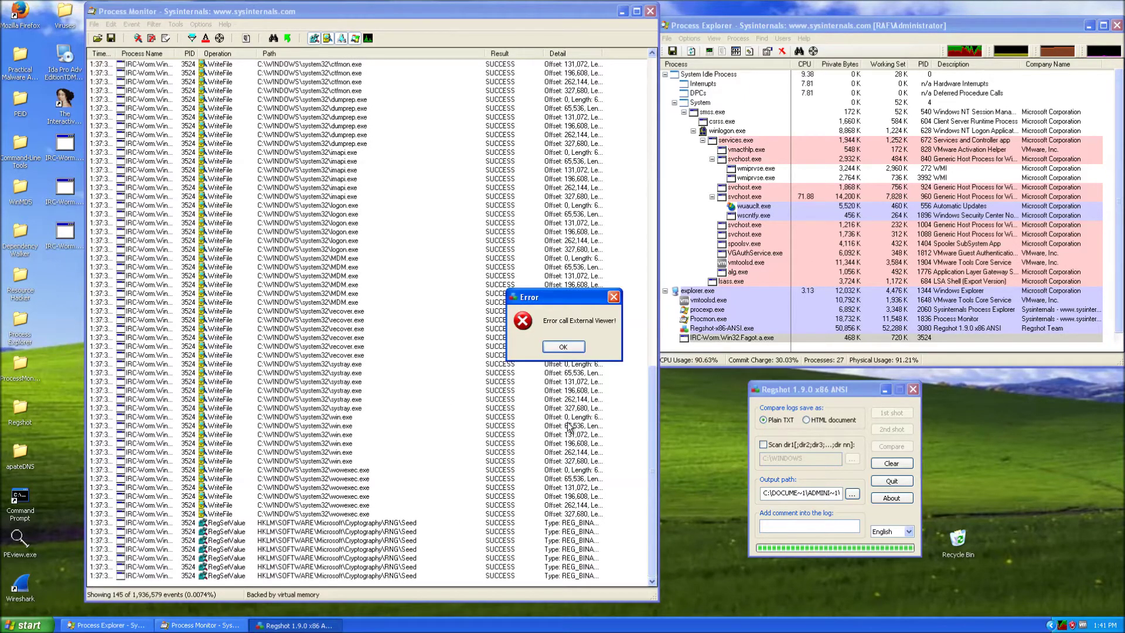
{"action": "left_click", "coordinate": [567, 348]}
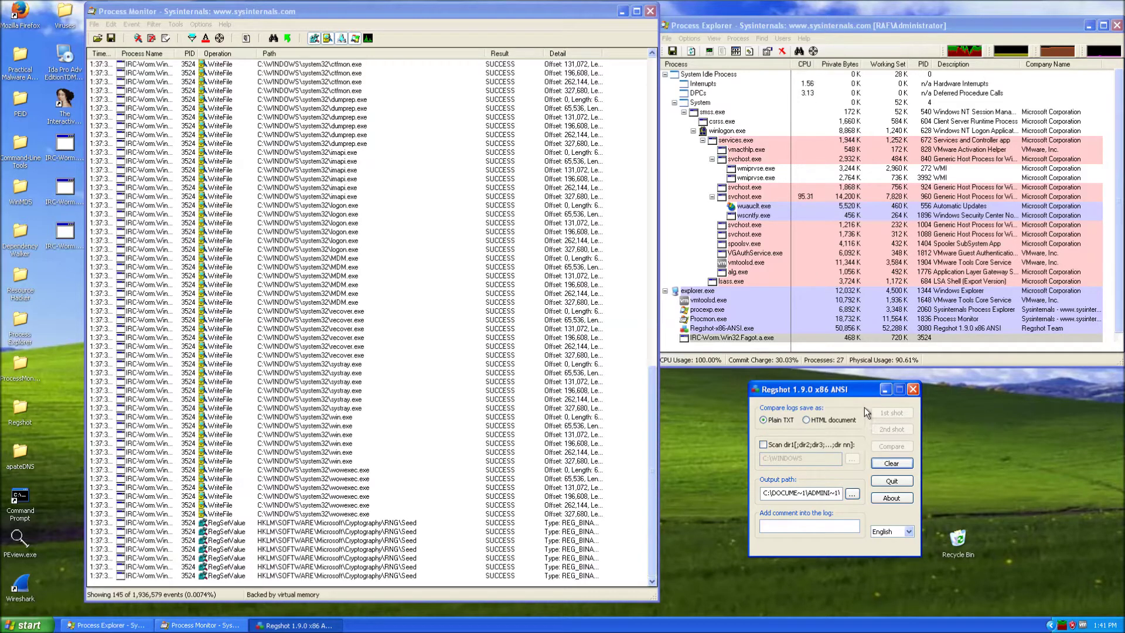
{"action": "left_click_drag", "start_coordinate": [862, 393], "coordinate": [734, 395]}
{"action": "left_click", "coordinate": [784, 393]}
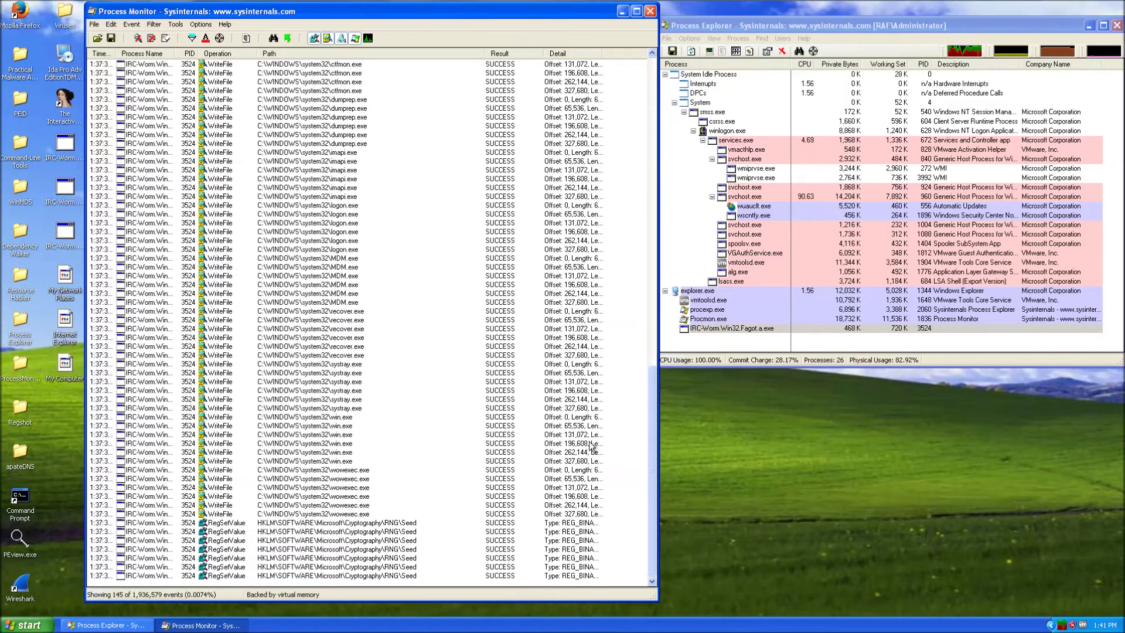
{"action": "left_click", "coordinate": [64, 368]}
{"action": "left_click", "coordinate": [61, 278]}
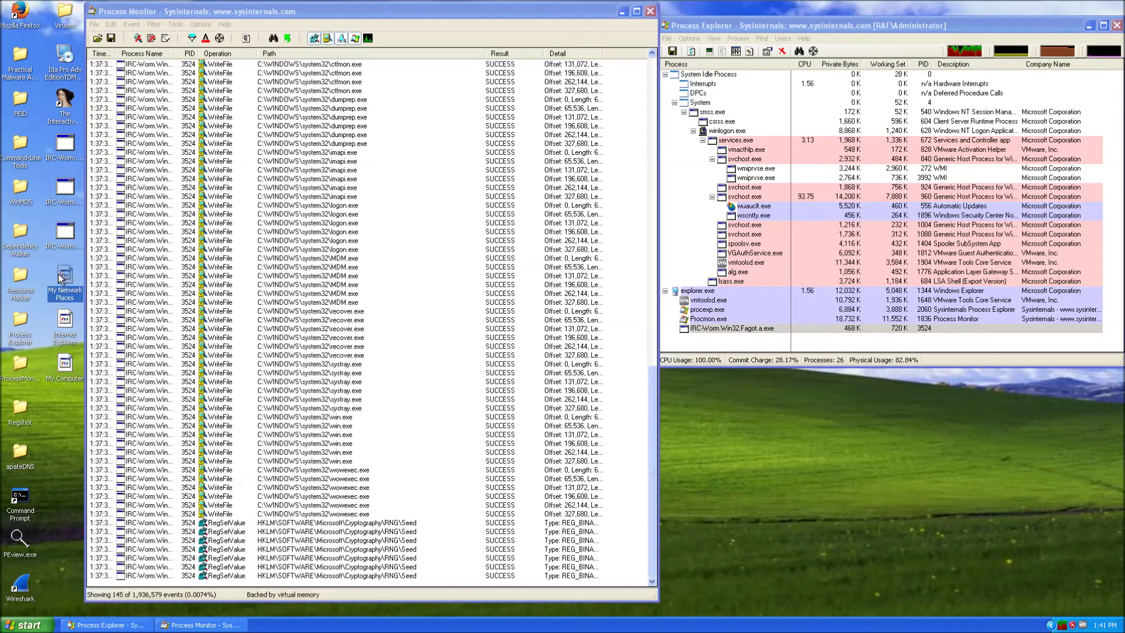
{"action": "left_click_drag", "start_coordinate": [65, 426], "coordinate": [71, 283]}
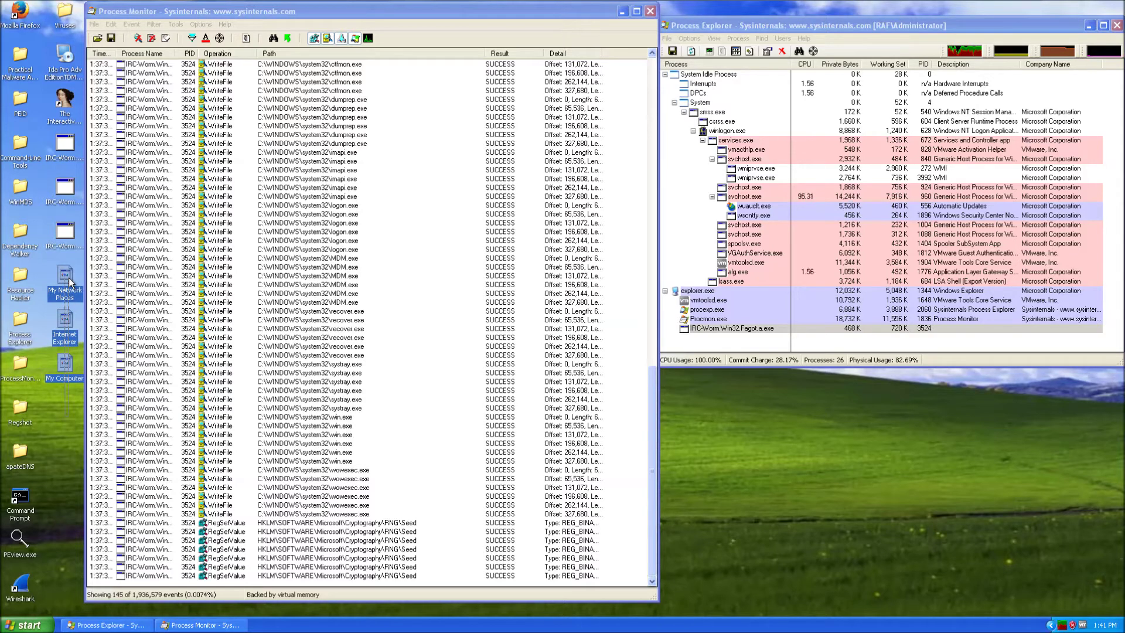
{"action": "left_click", "coordinate": [26, 624]}
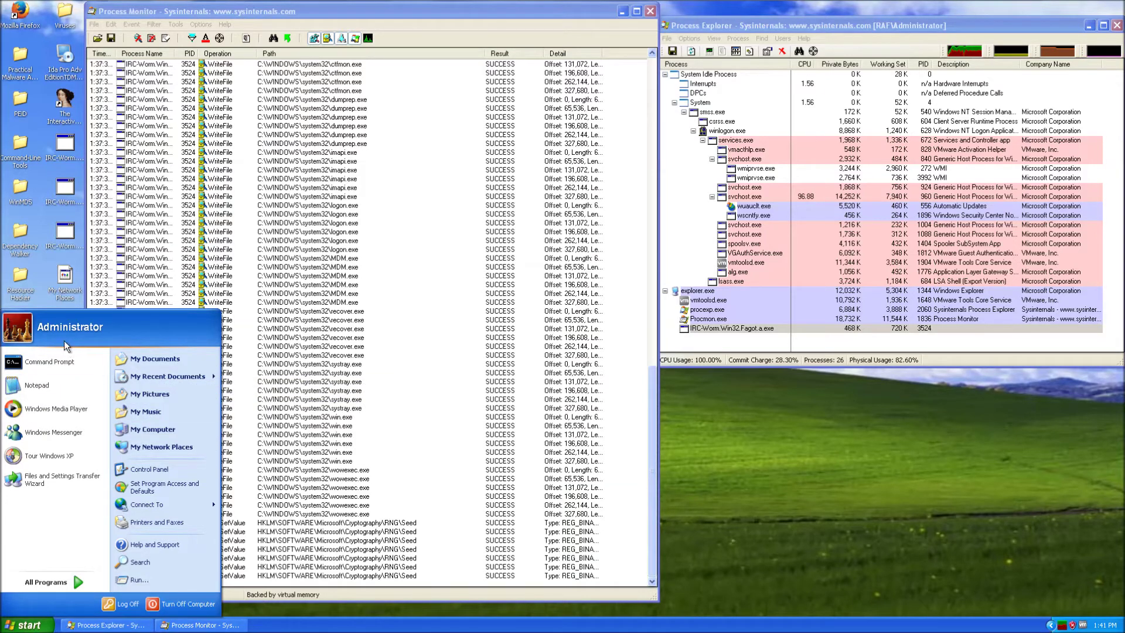
{"action": "left_click", "coordinate": [241, 304]}
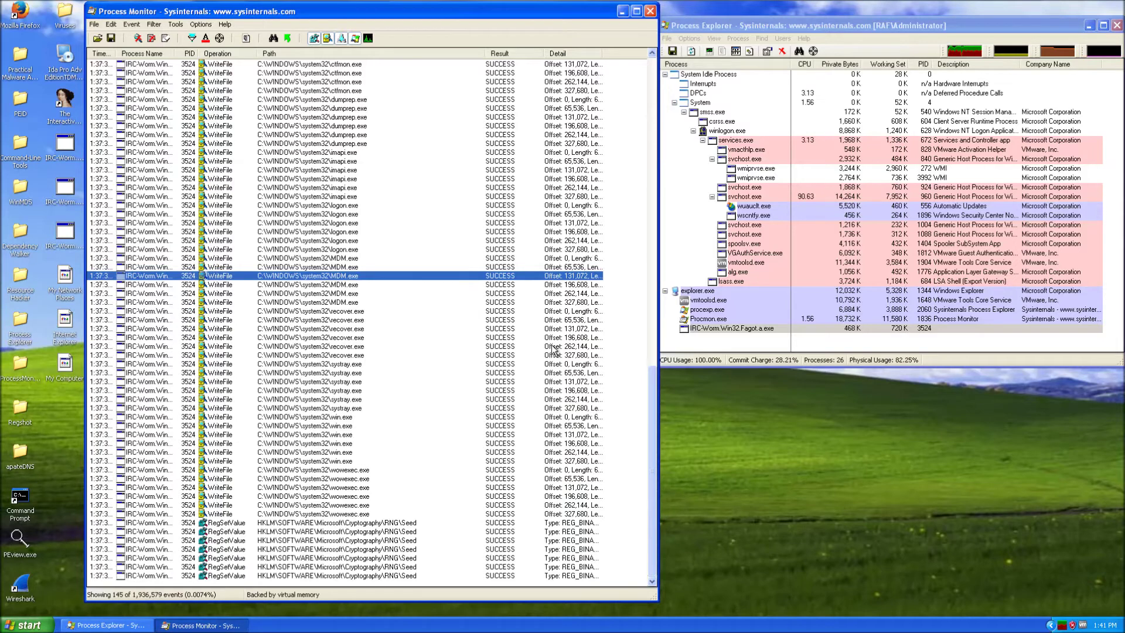
{"action": "left_click_drag", "start_coordinate": [652, 430], "coordinate": [673, 91]}
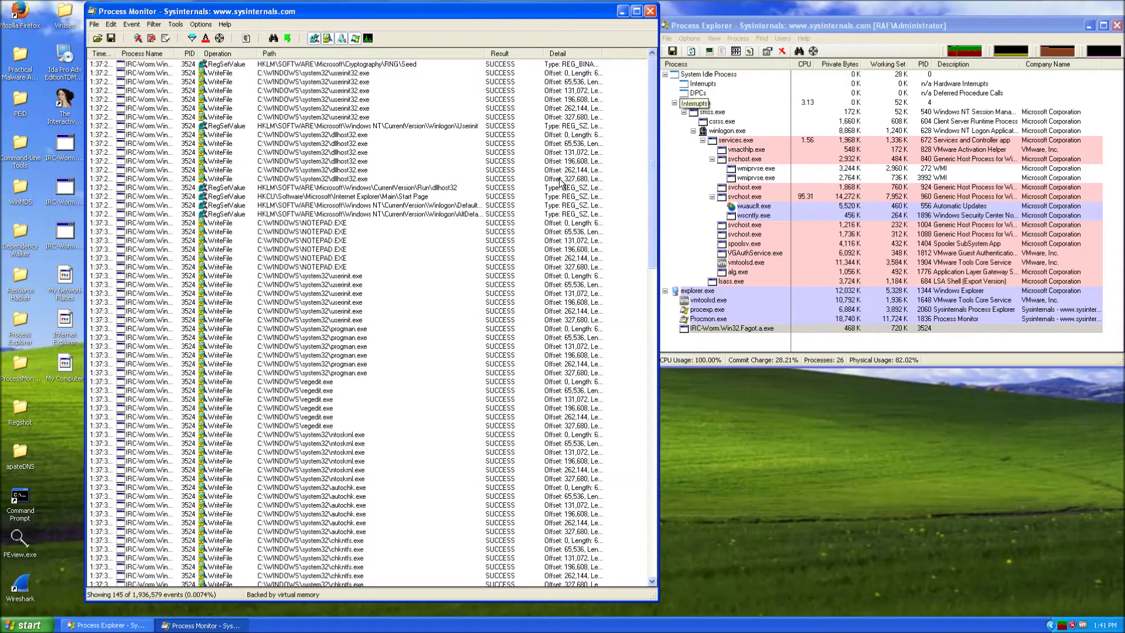
{"action": "left_click", "coordinate": [409, 198]}
{"action": "double_click", "coordinate": [410, 198]}
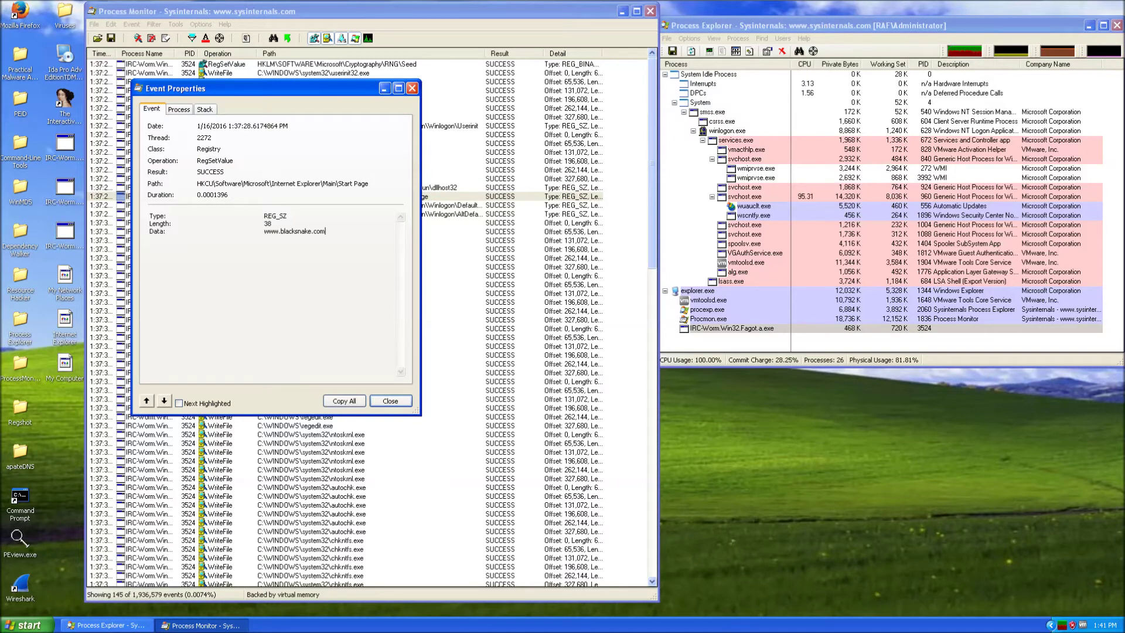
{"action": "double_click", "coordinate": [265, 232]}
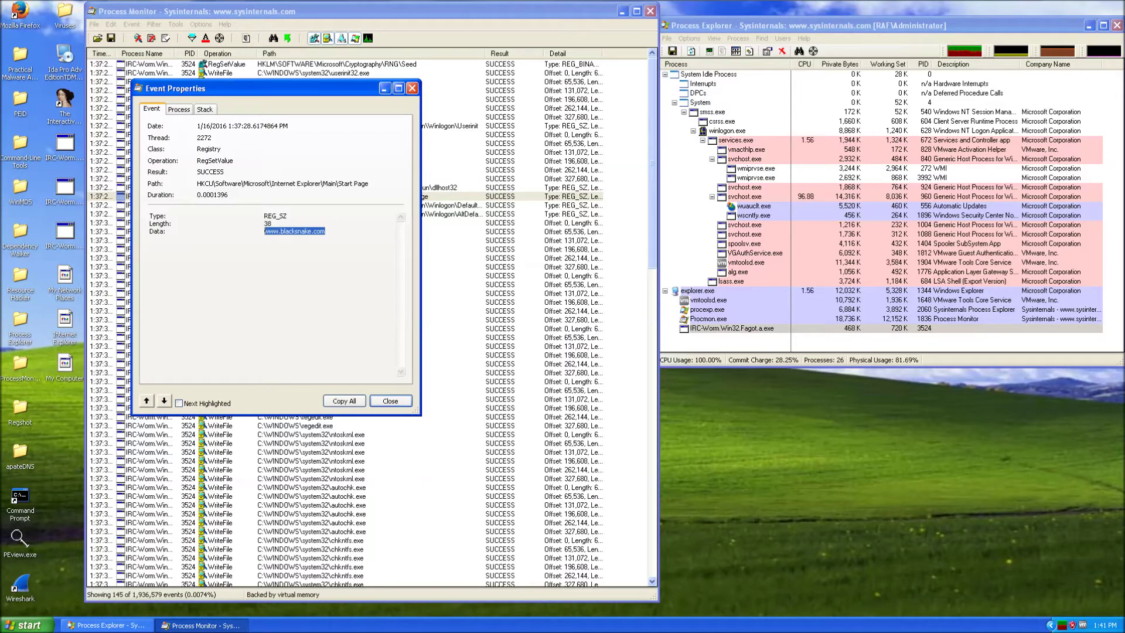
{"action": "left_click", "coordinate": [306, 231]}
{"action": "left_click_drag", "start_coordinate": [274, 231], "coordinate": [326, 231]}
{"action": "left_click", "coordinate": [390, 401]}
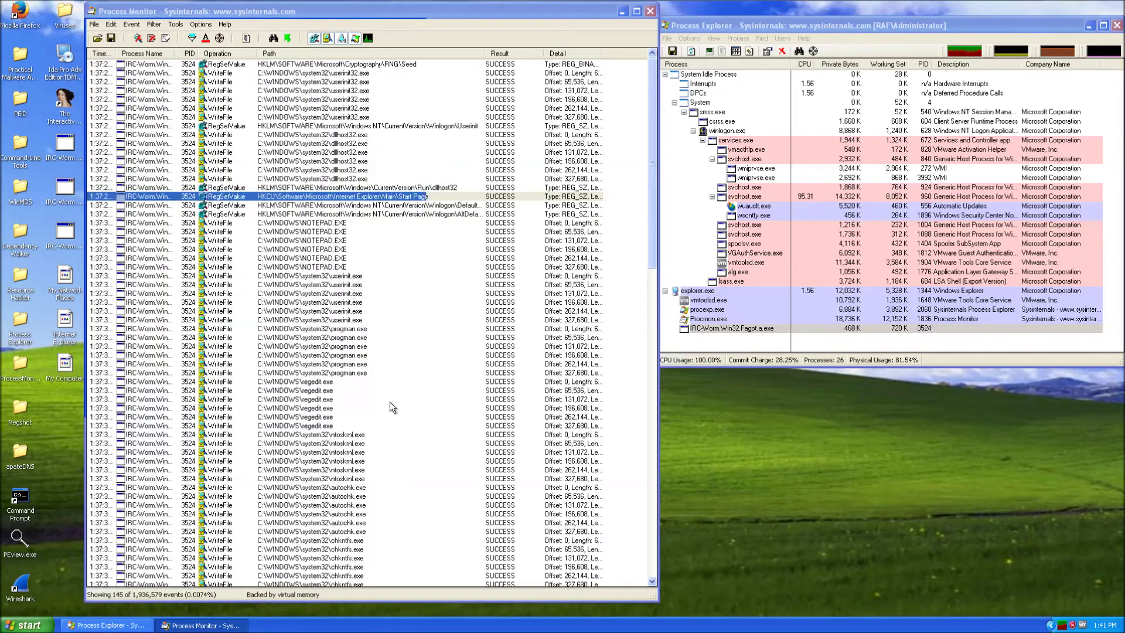
{"action": "left_click", "coordinate": [437, 205]}
Step: Widen the Path column and review the Start Page, Run dllhost32 and dllhost32.exe write events
{"action": "left_click_drag", "start_coordinate": [485, 53], "coordinate": [531, 53]}
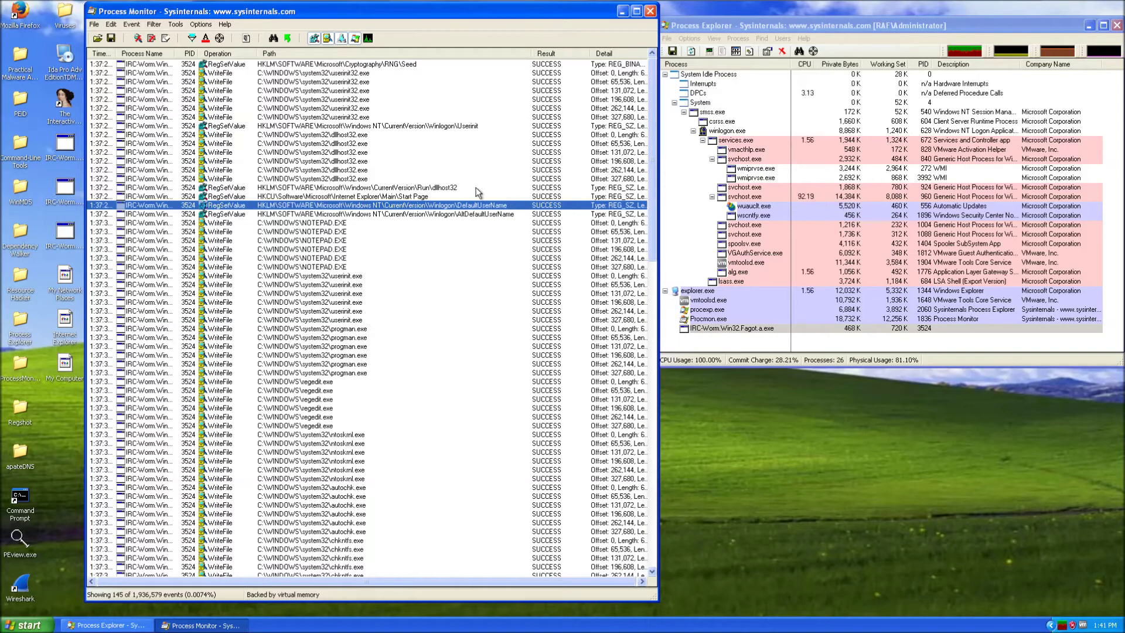
{"action": "left_click", "coordinate": [444, 196]}
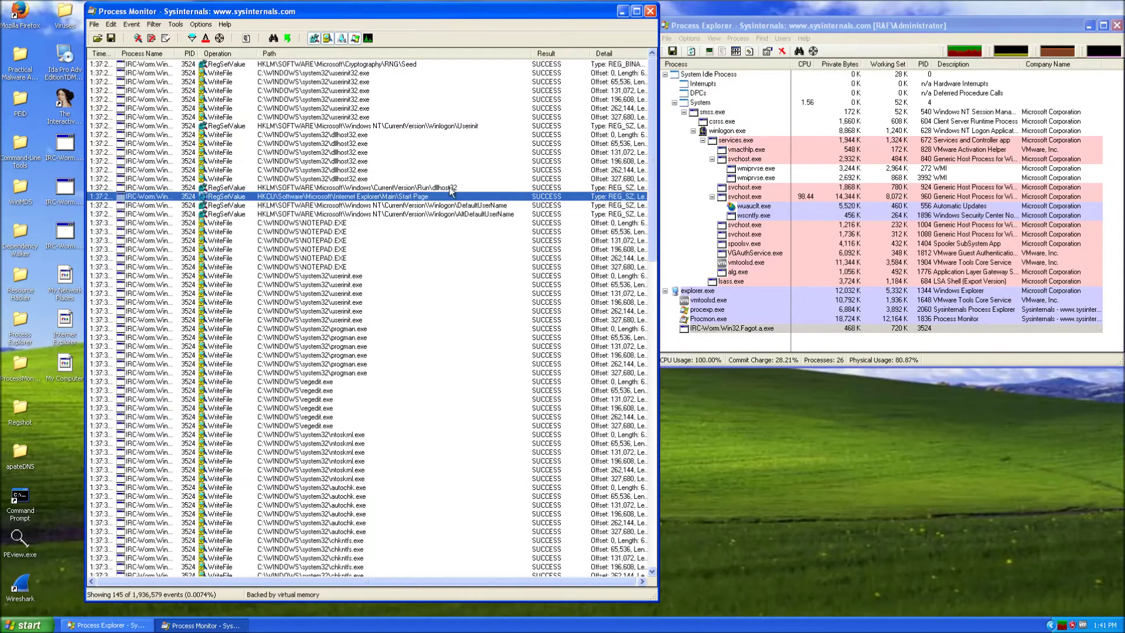
{"action": "left_click", "coordinate": [446, 188]}
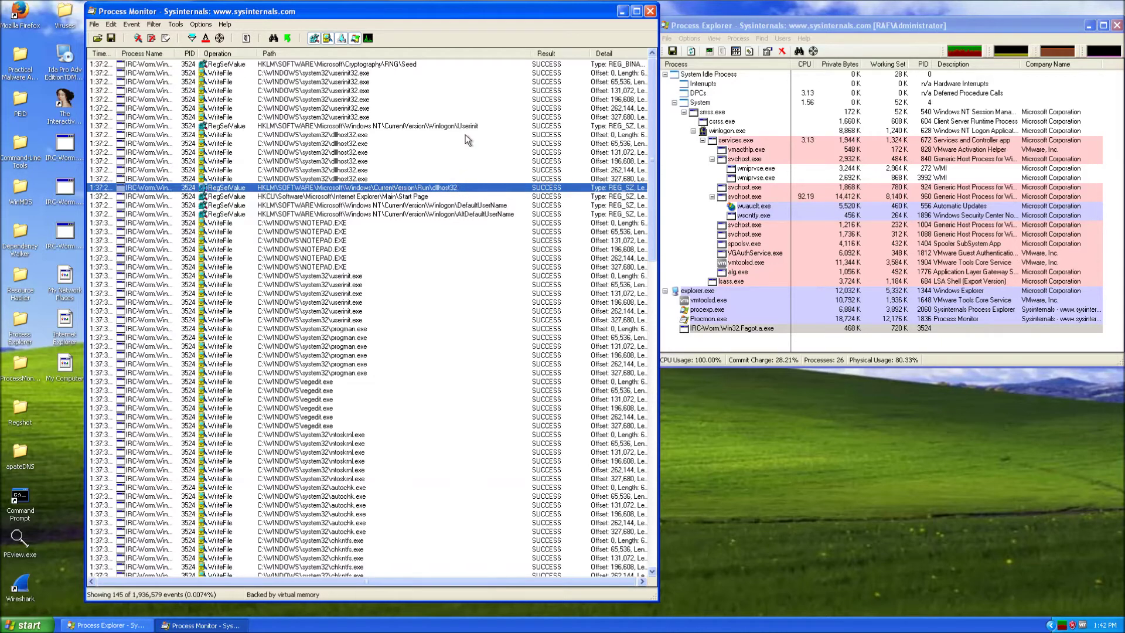
{"action": "left_click", "coordinate": [371, 145]}
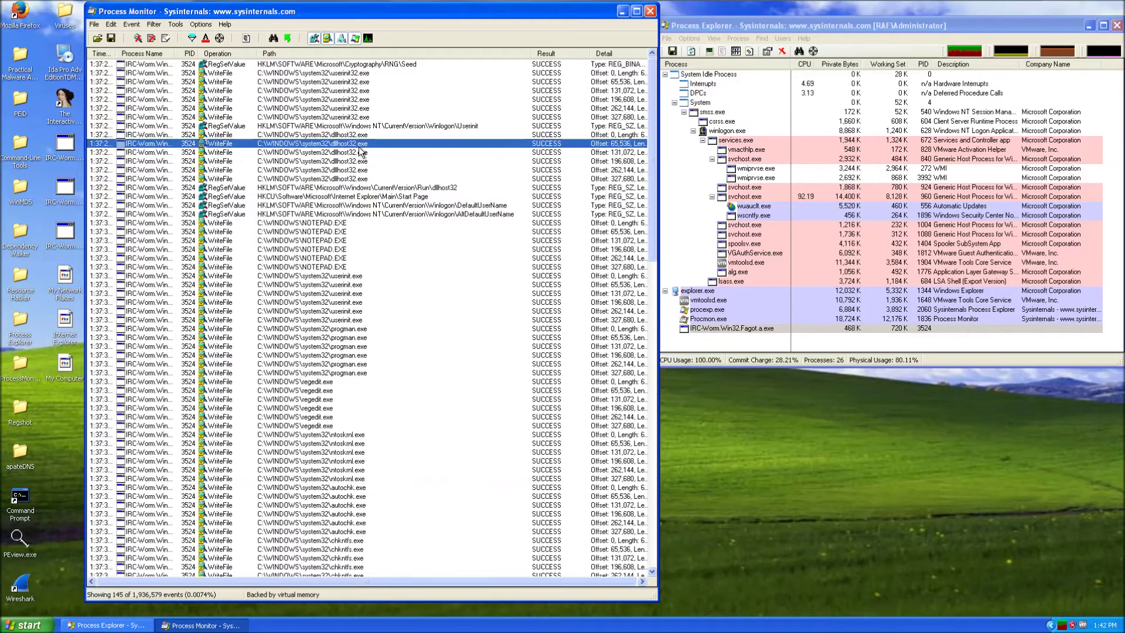
{"action": "left_click", "coordinate": [342, 135]}
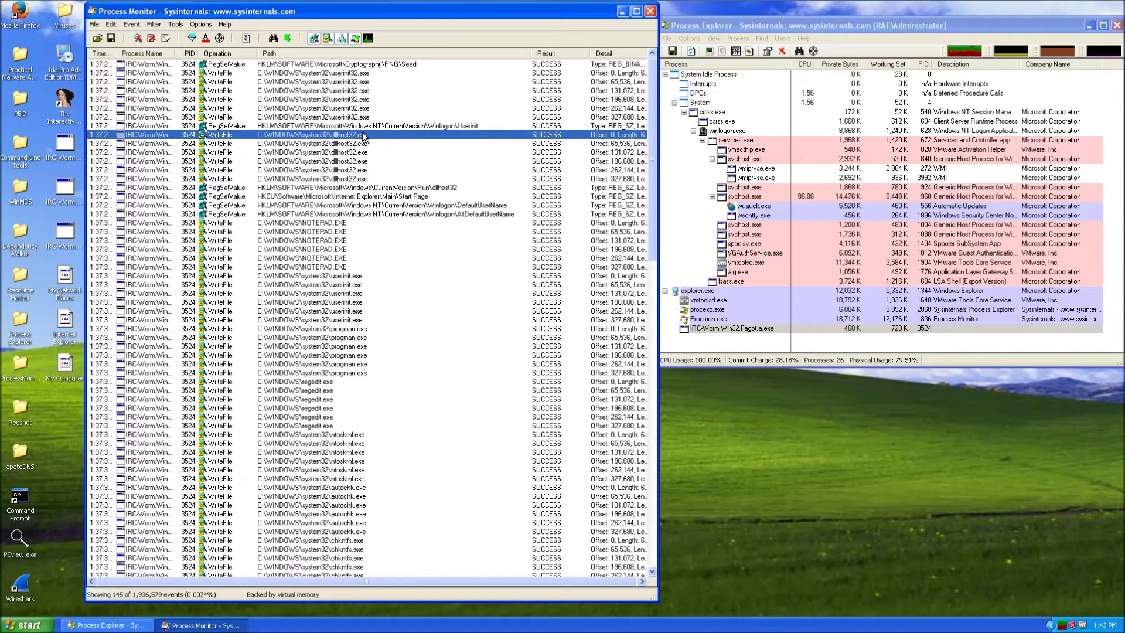
Step: Review the userinit32.exe write plus the DefaultUserName, Start Page and AltDefaultUserName registry writes
{"action": "left_click", "coordinate": [375, 84]}
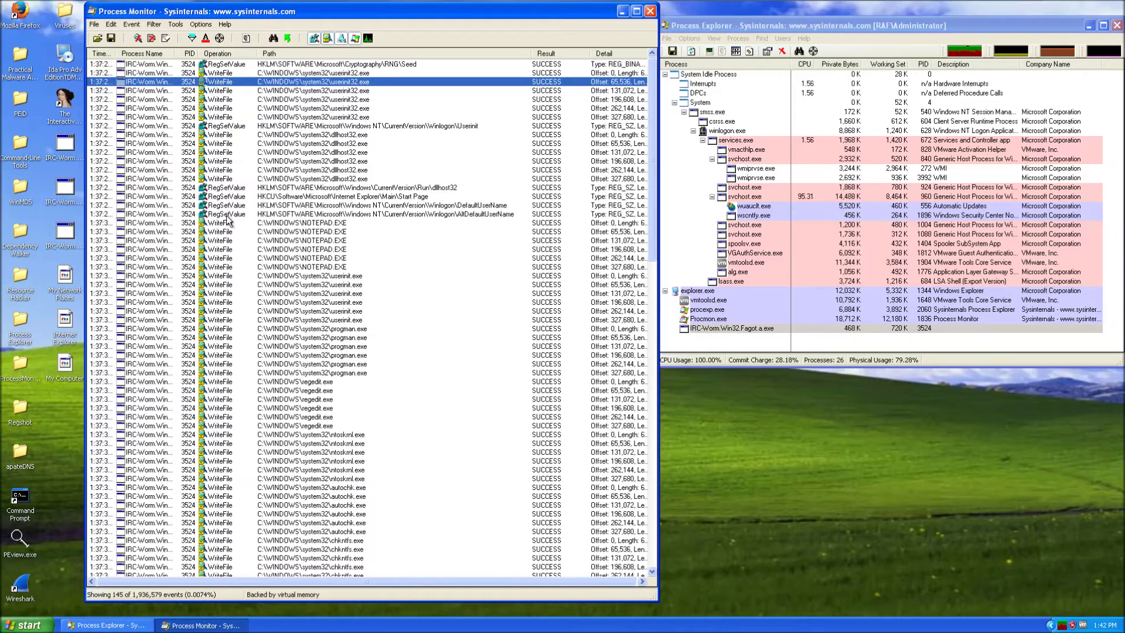
{"action": "left_click", "coordinate": [363, 206]}
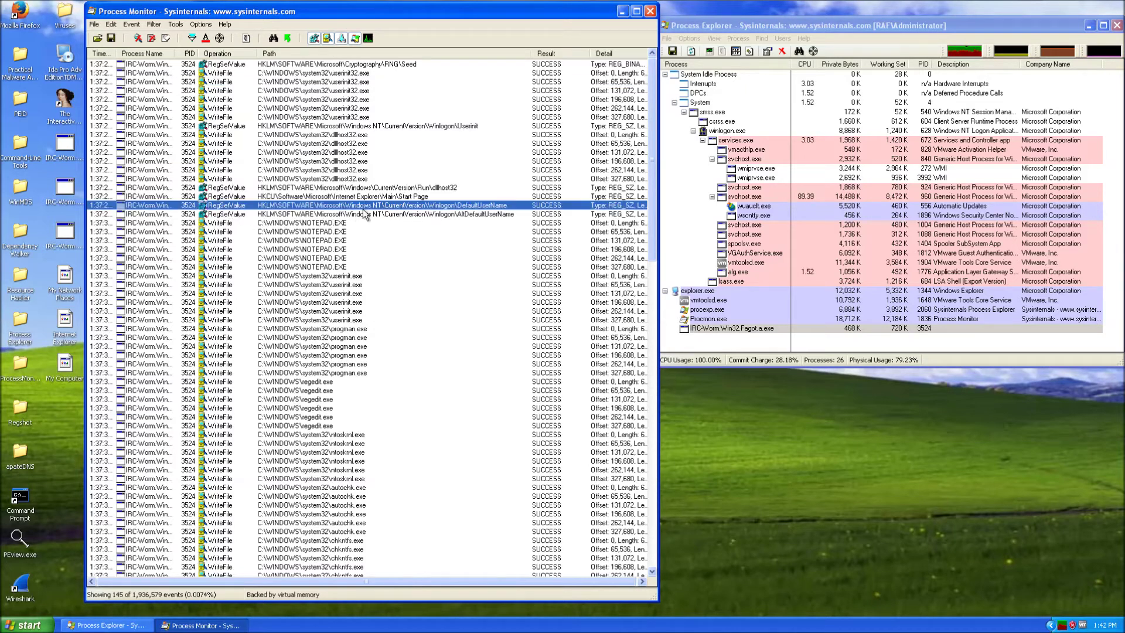
{"action": "left_click", "coordinate": [362, 199]}
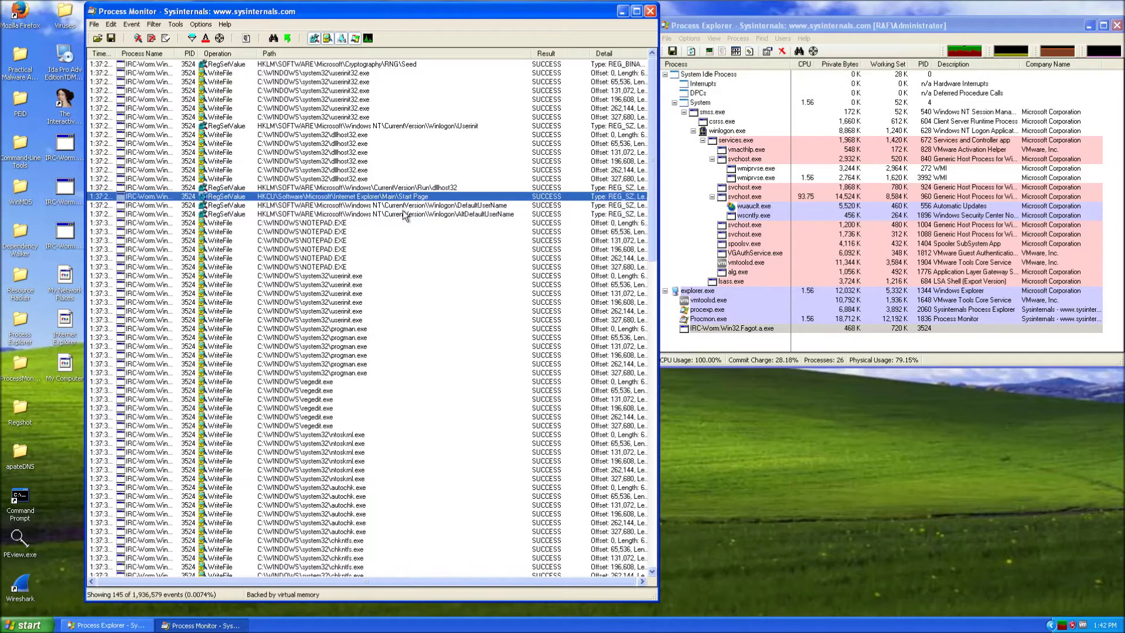
{"action": "left_click", "coordinate": [468, 206]}
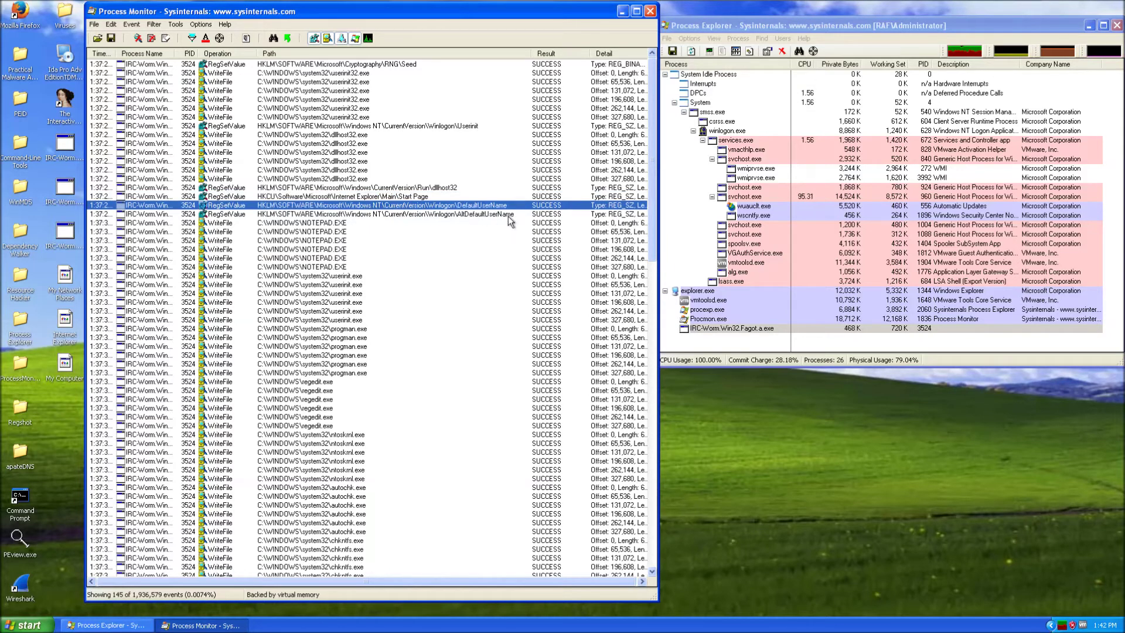
{"action": "left_click", "coordinate": [507, 214]}
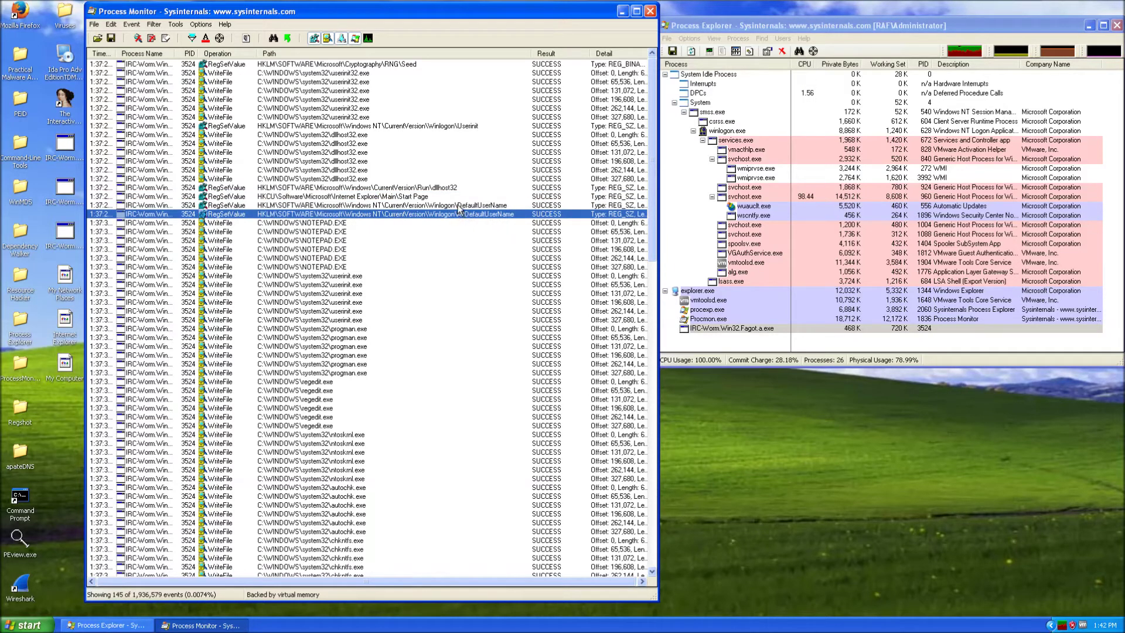
{"action": "left_click", "coordinate": [478, 206]}
{"action": "double_click", "coordinate": [484, 208]}
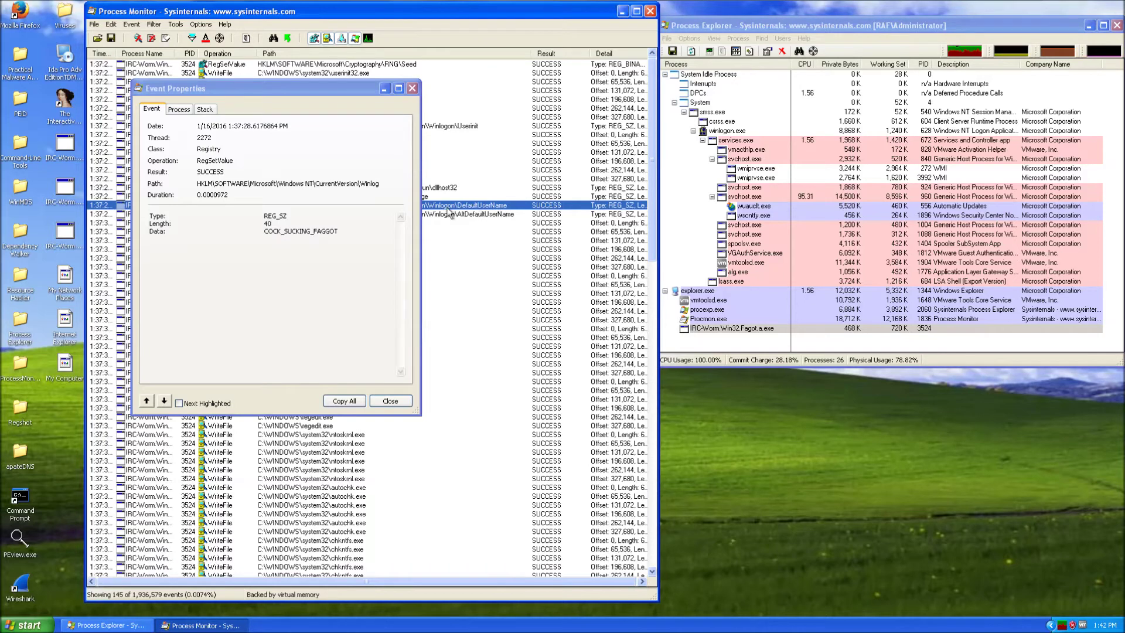
{"action": "left_click", "coordinate": [326, 231]}
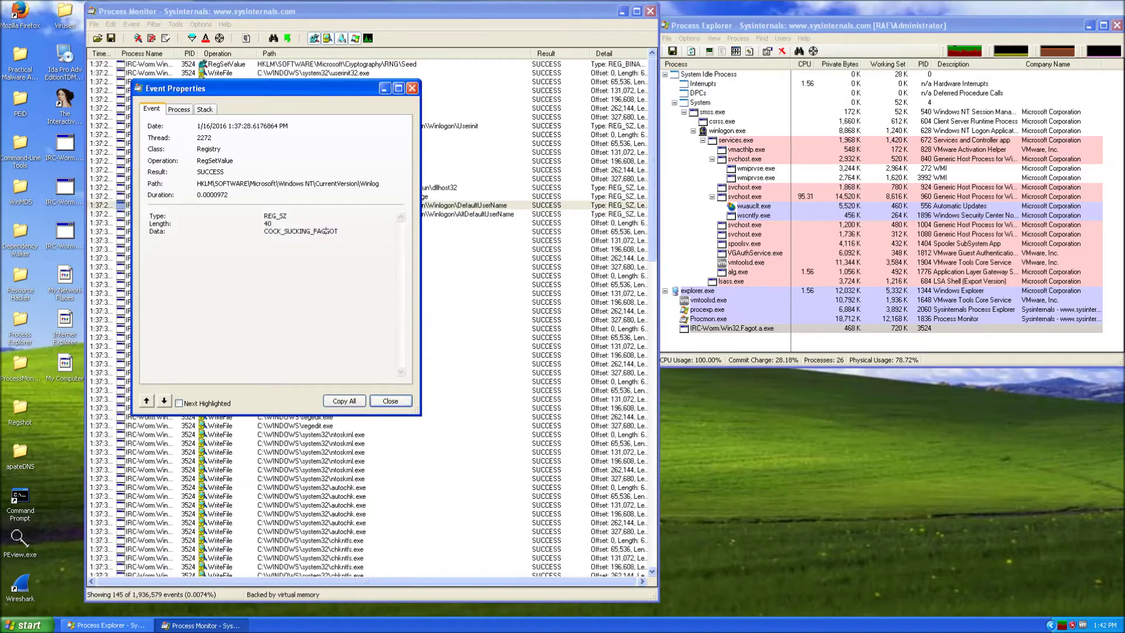
{"action": "left_click", "coordinate": [12, 625]}
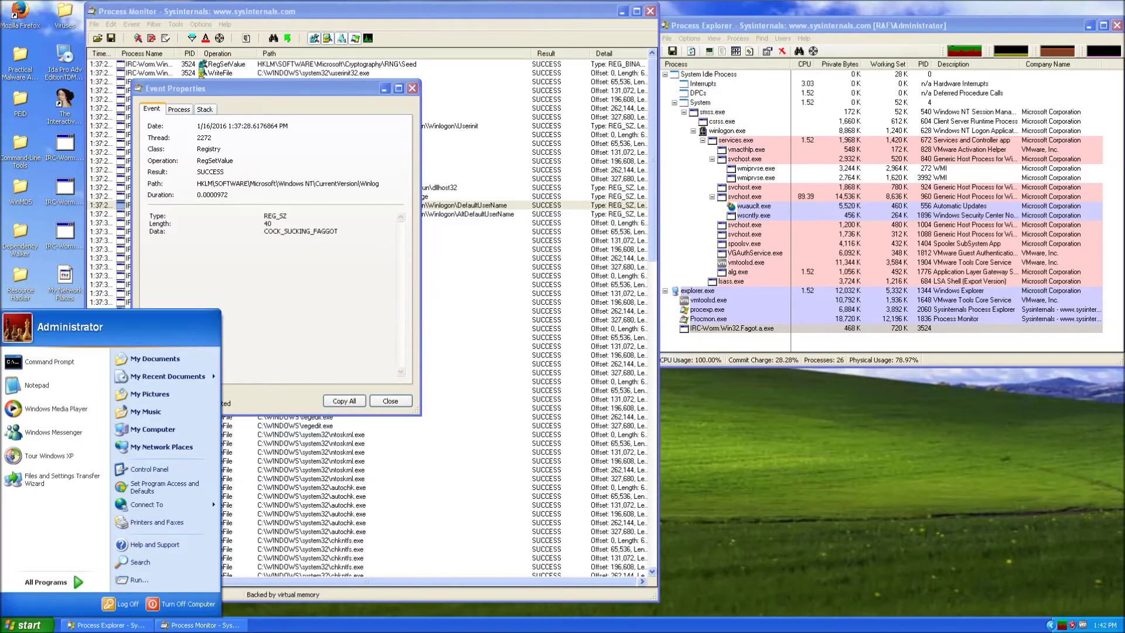
{"action": "left_click", "coordinate": [150, 239]}
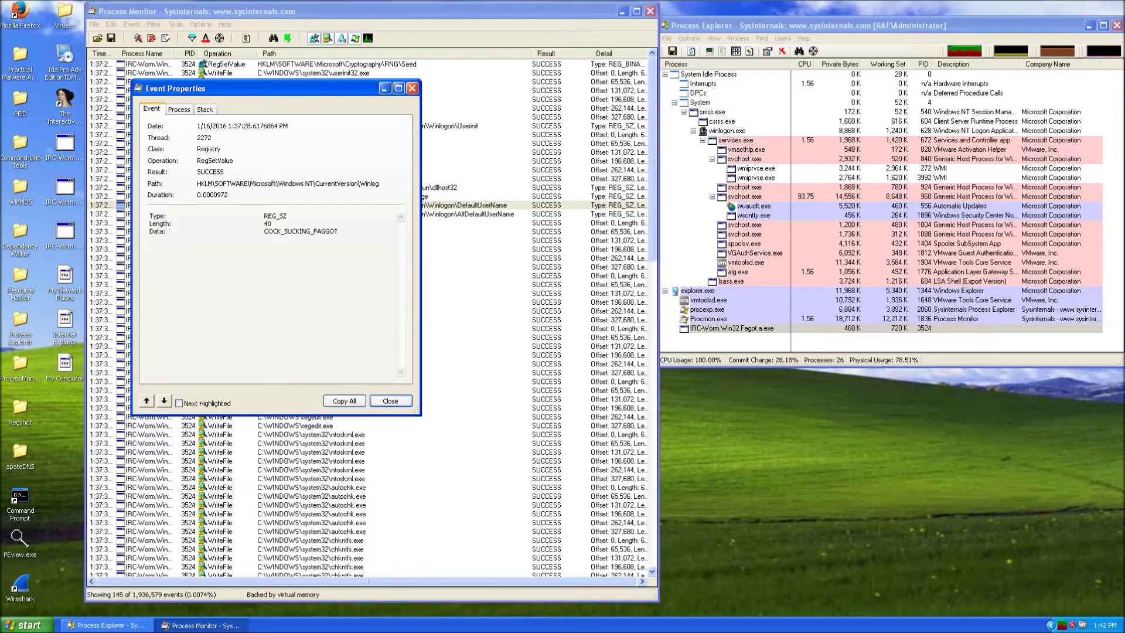
{"action": "key", "text": "ctrl+a"}
{"action": "key", "text": "Up"}
{"action": "double_click", "coordinate": [300, 231]}
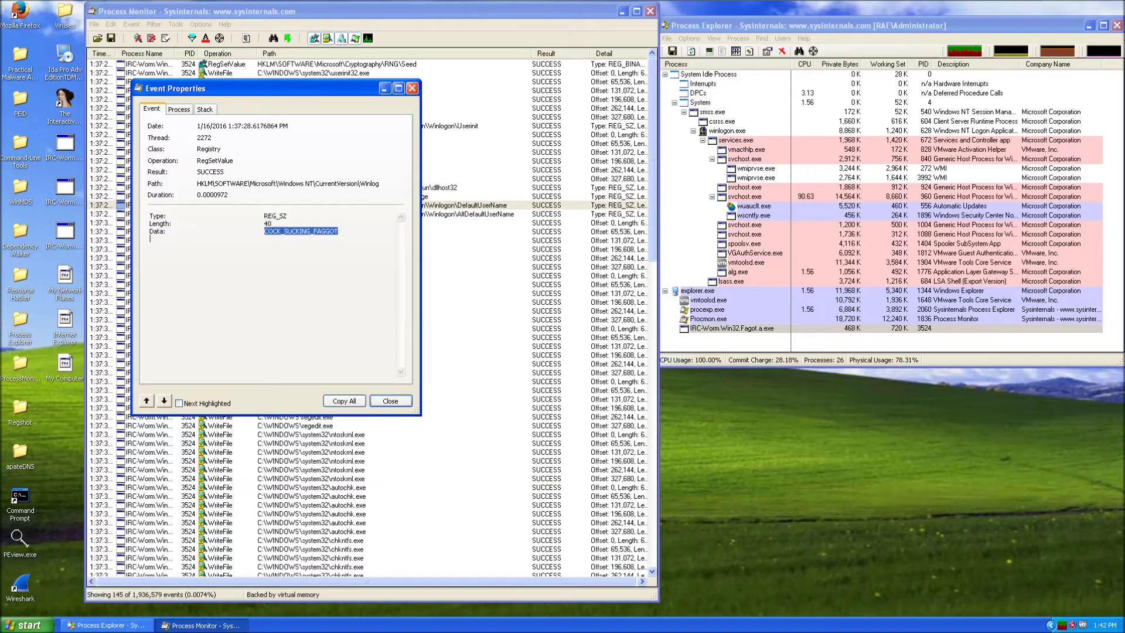
{"action": "left_click", "coordinate": [26, 625]}
{"action": "left_click", "coordinate": [319, 231]}
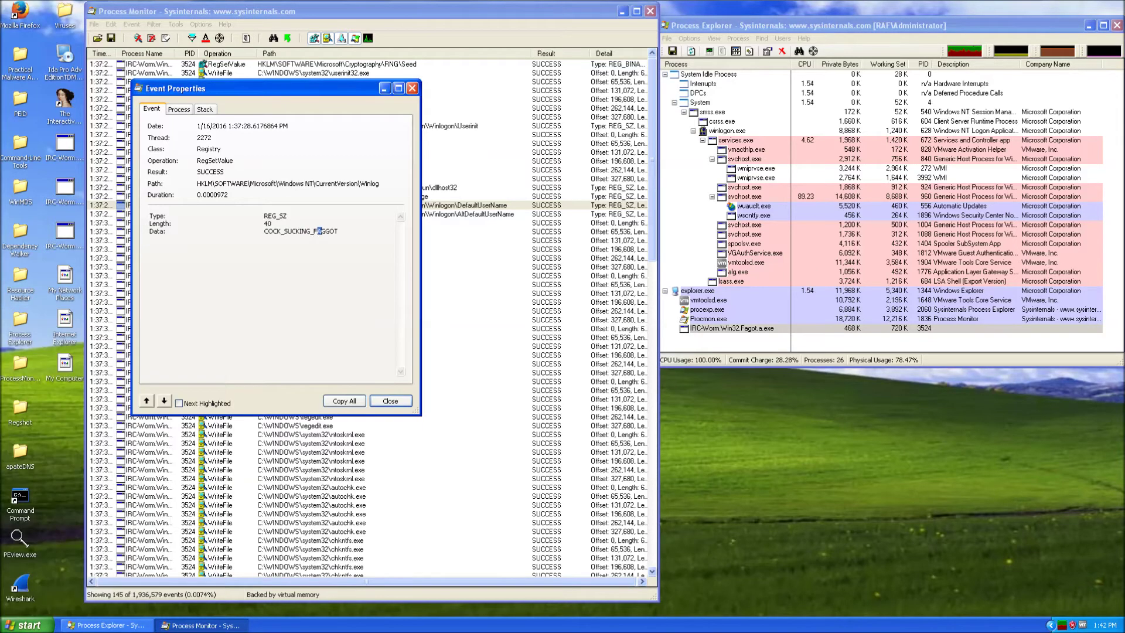
{"action": "left_click", "coordinate": [412, 88]}
{"action": "double_click", "coordinate": [486, 215]}
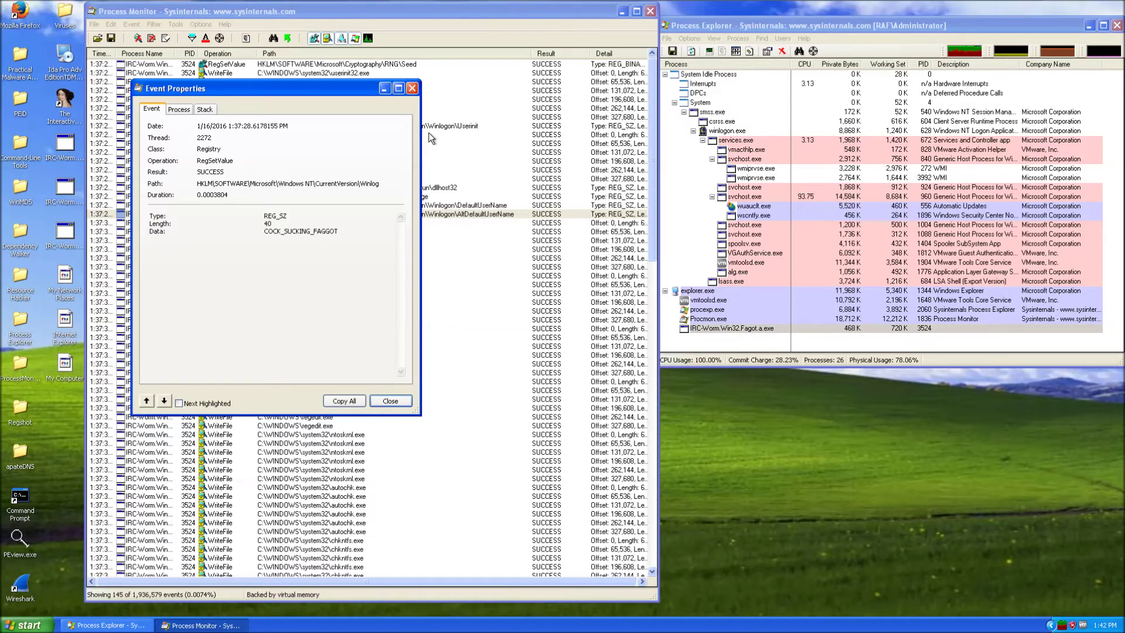
{"action": "left_click", "coordinate": [412, 88]}
Step: Step through the NOTEPAD.EXE write events and the userinit.exe write at offset 131,072
{"action": "left_click", "coordinate": [409, 258]}
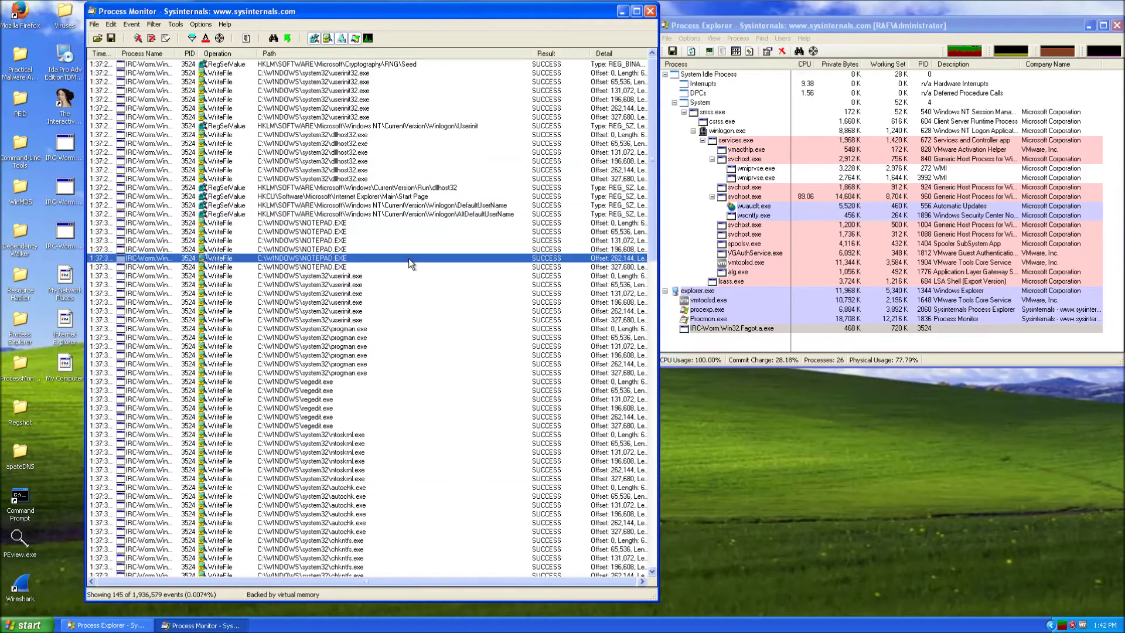
{"action": "scroll", "coordinate": [404, 262], "scroll_direction": "down", "scroll_amount": 1}
{"action": "left_click", "coordinate": [334, 239]}
{"action": "left_click", "coordinate": [336, 231]}
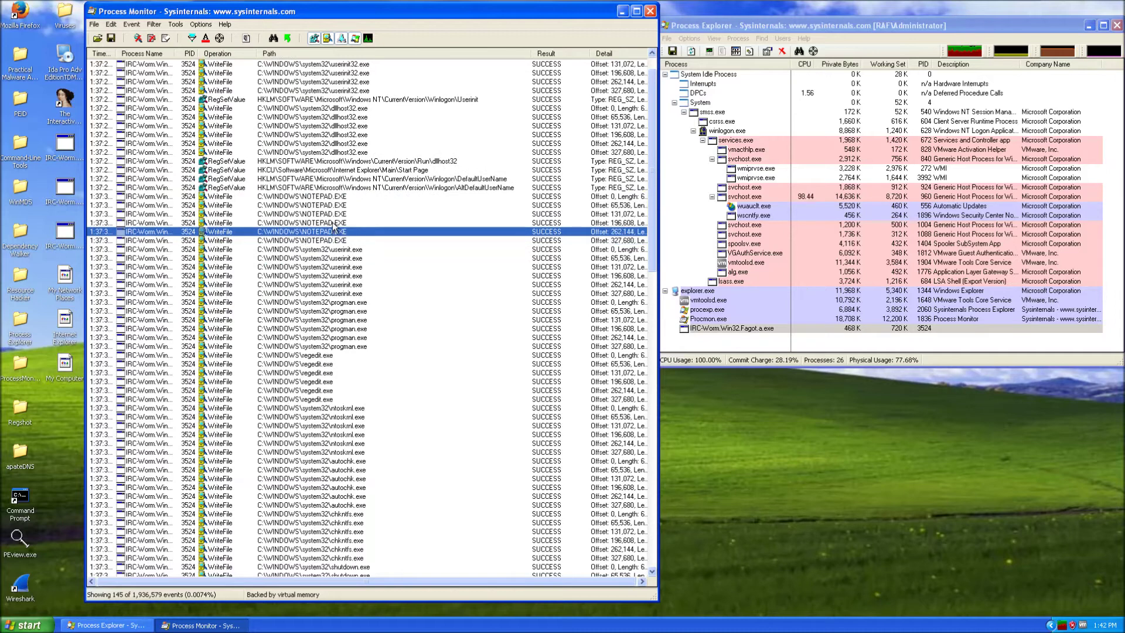
{"action": "left_click", "coordinate": [338, 214]}
{"action": "left_click", "coordinate": [361, 222]}
{"action": "left_click", "coordinate": [354, 197]}
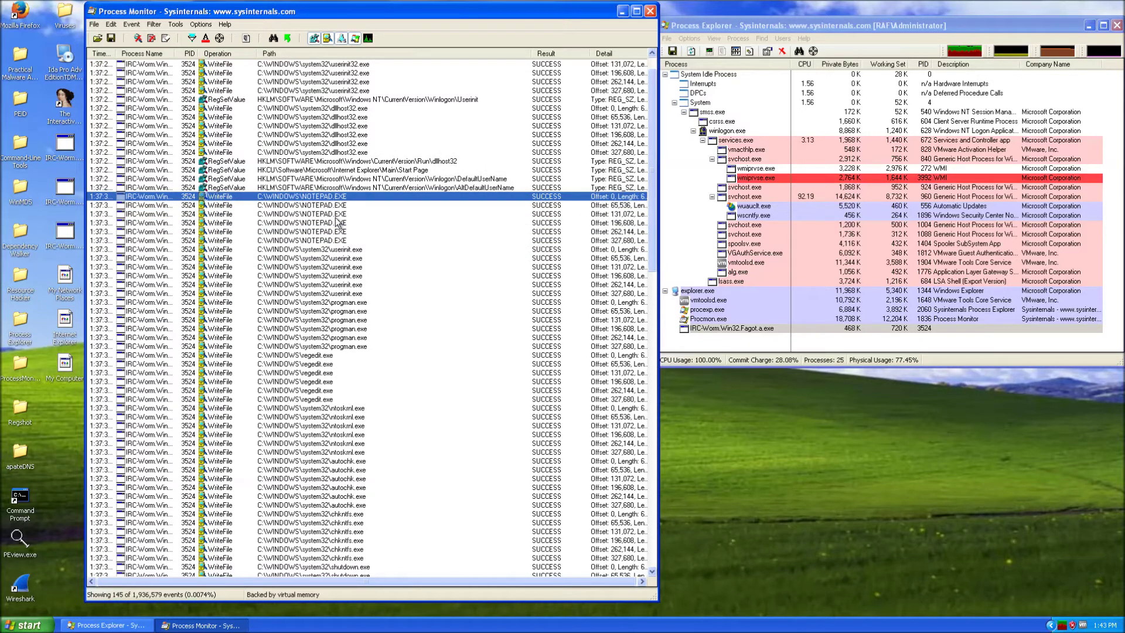
{"action": "left_click", "coordinate": [327, 215]}
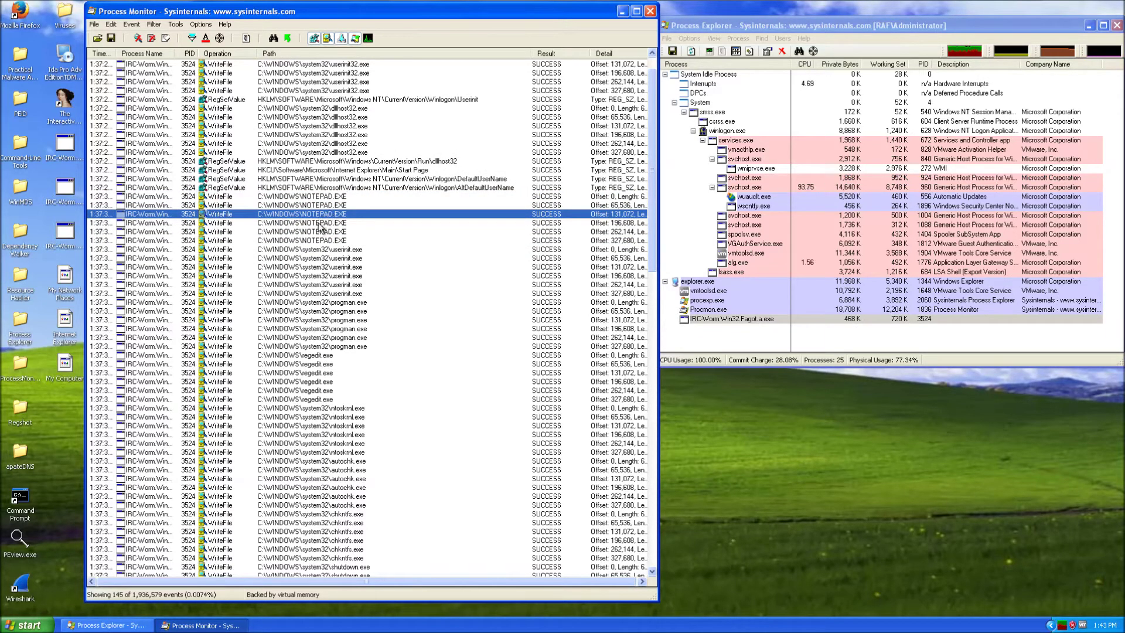
{"action": "left_click", "coordinate": [322, 223]}
{"action": "left_click", "coordinate": [317, 268]}
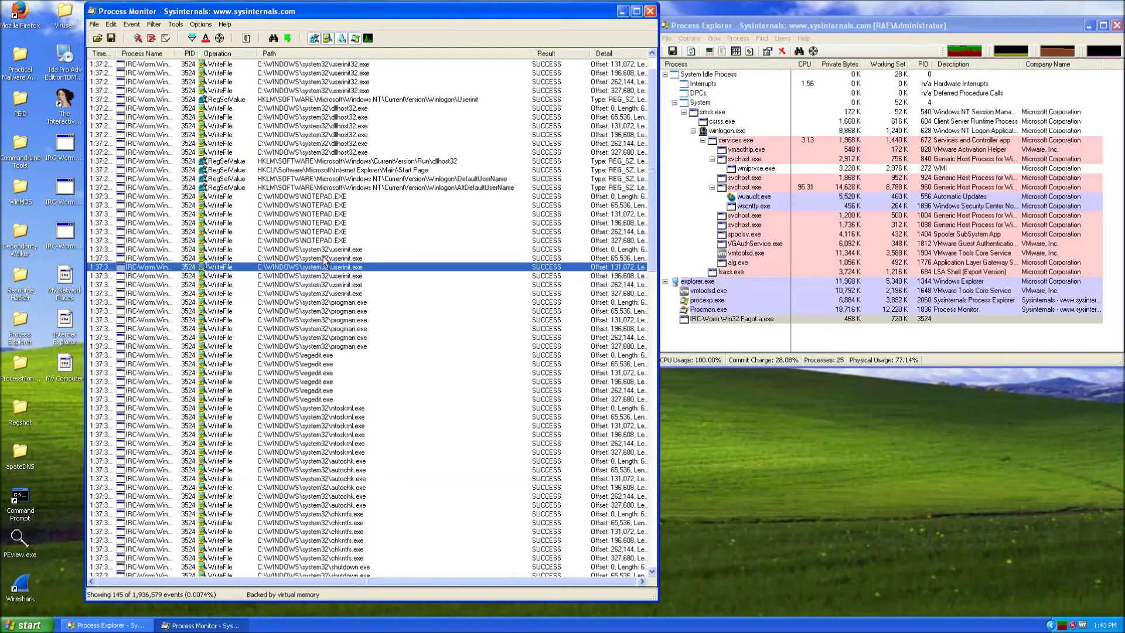
Step: Review the shutdown.exe, wowexec.exe, recover.exe and logon.exe writes, then scroll back up to the Userinit/Run events
{"action": "scroll", "coordinate": [324, 262], "scroll_direction": "down", "scroll_amount": 8}
{"action": "scroll", "coordinate": [324, 262], "scroll_direction": "down", "scroll_amount": 1}
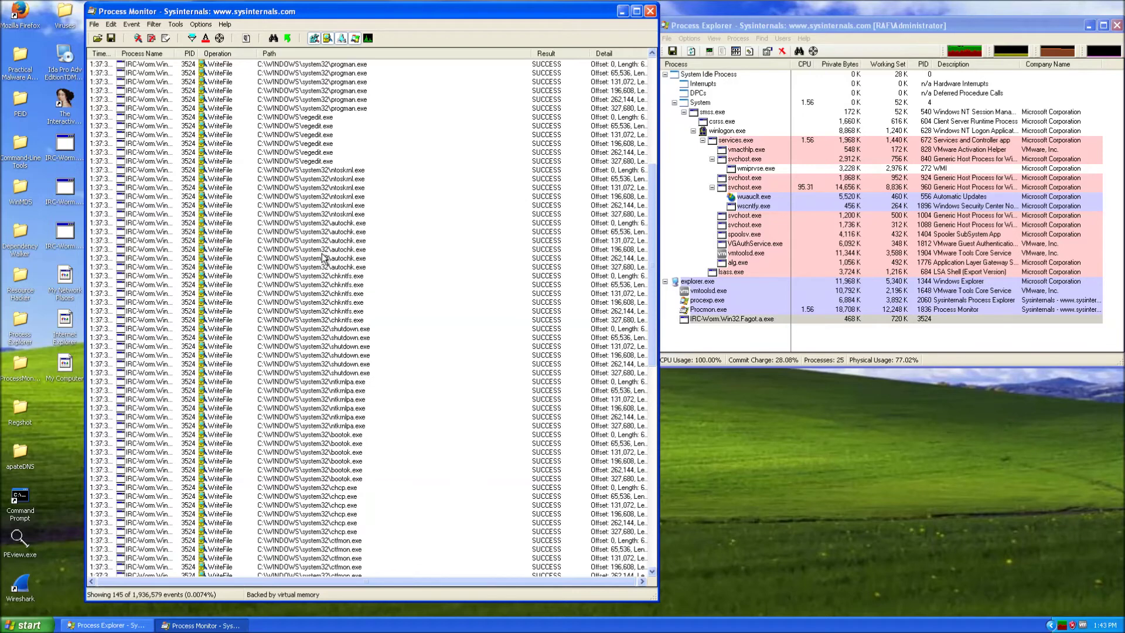
{"action": "left_click", "coordinate": [341, 339]}
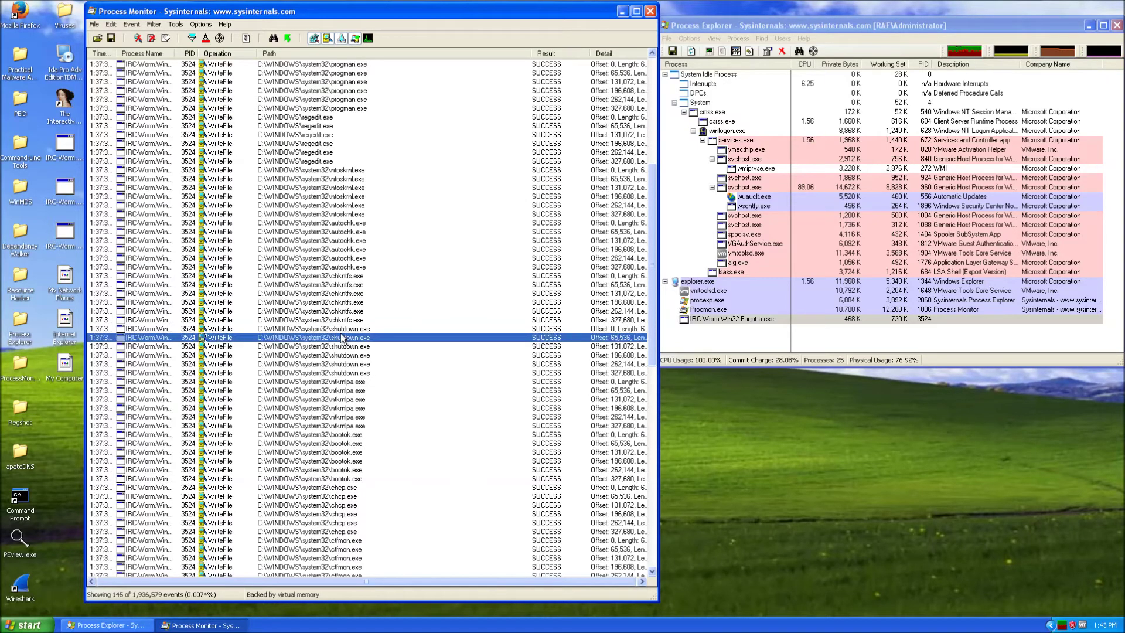
{"action": "scroll", "coordinate": [341, 337], "scroll_direction": "down", "scroll_amount": 3}
{"action": "scroll", "coordinate": [340, 337], "scroll_direction": "down", "scroll_amount": 8}
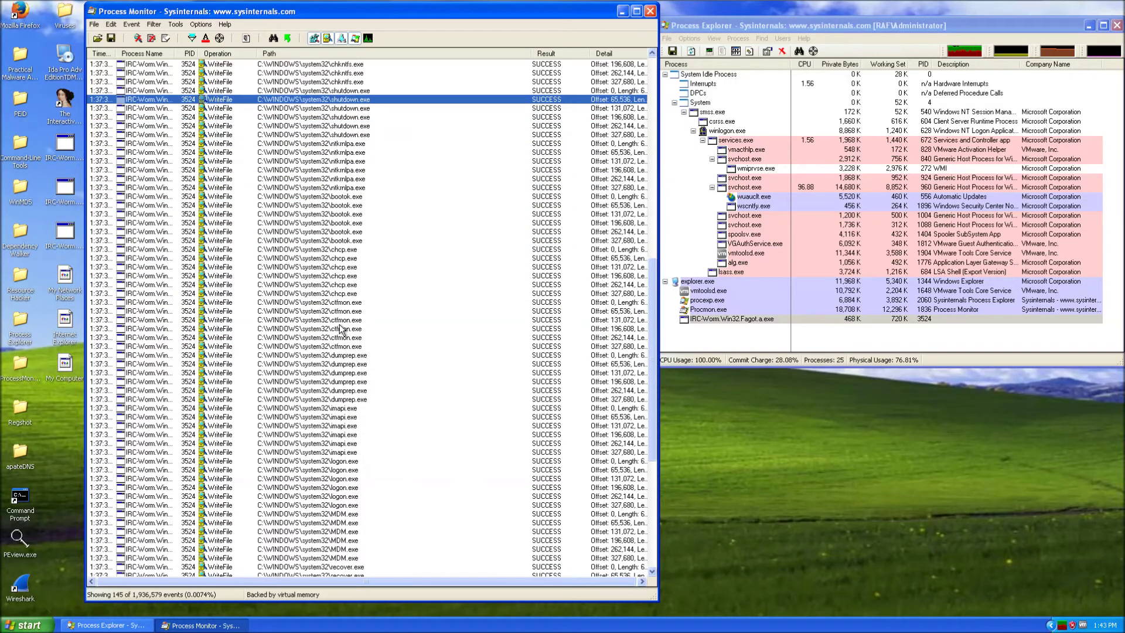
{"action": "scroll", "coordinate": [351, 314], "scroll_direction": "down", "scroll_amount": 8}
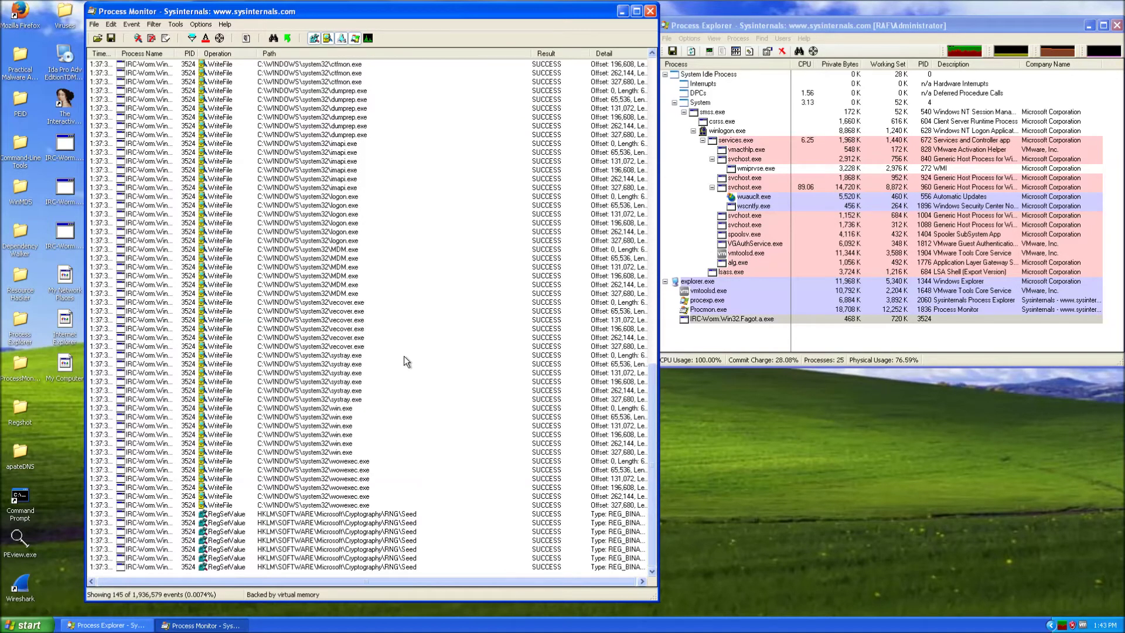
{"action": "left_click", "coordinate": [365, 489]}
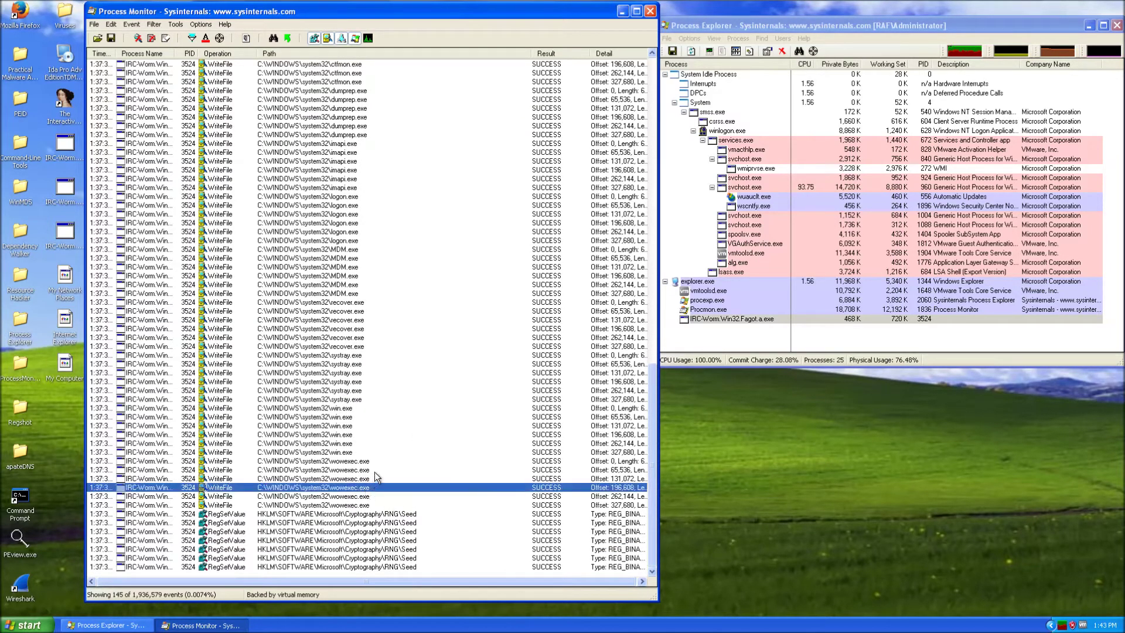
{"action": "left_click", "coordinate": [370, 338]}
{"action": "left_click", "coordinate": [364, 303]}
{"action": "left_click", "coordinate": [360, 241]}
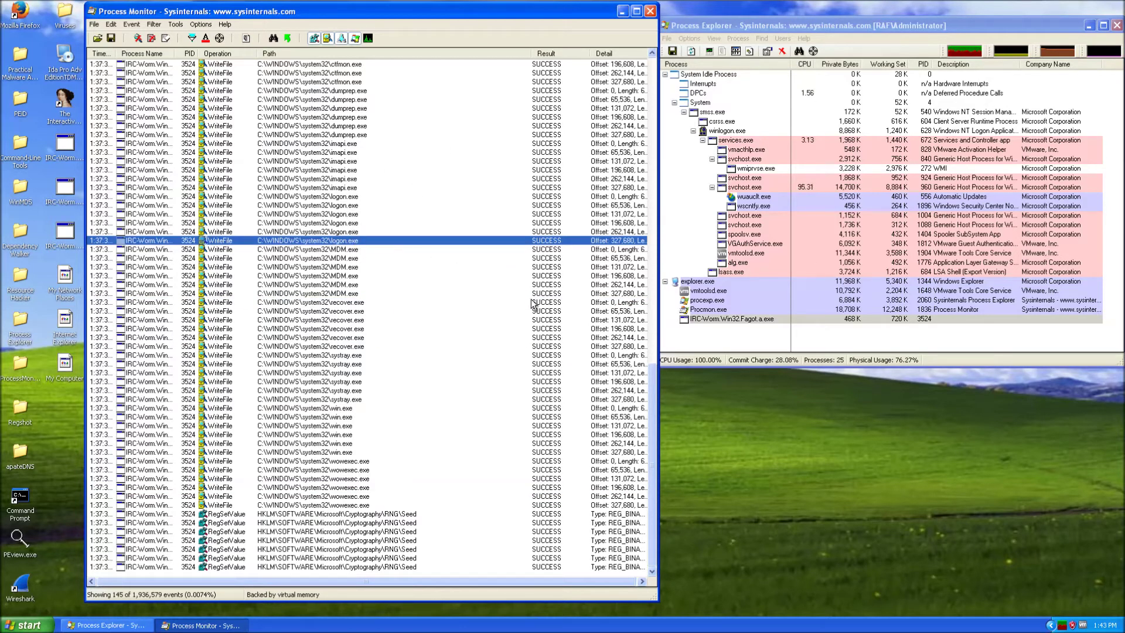
{"action": "scroll", "coordinate": [484, 382], "scroll_direction": "up", "scroll_amount": 18}
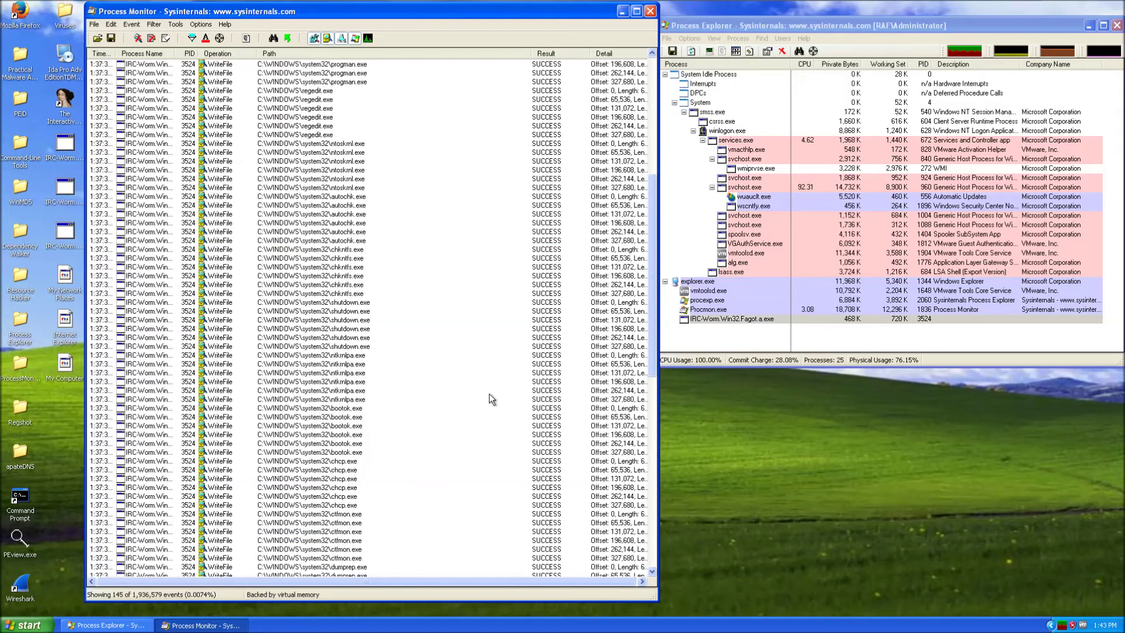
{"action": "scroll", "coordinate": [480, 381], "scroll_direction": "up", "scroll_amount": 5}
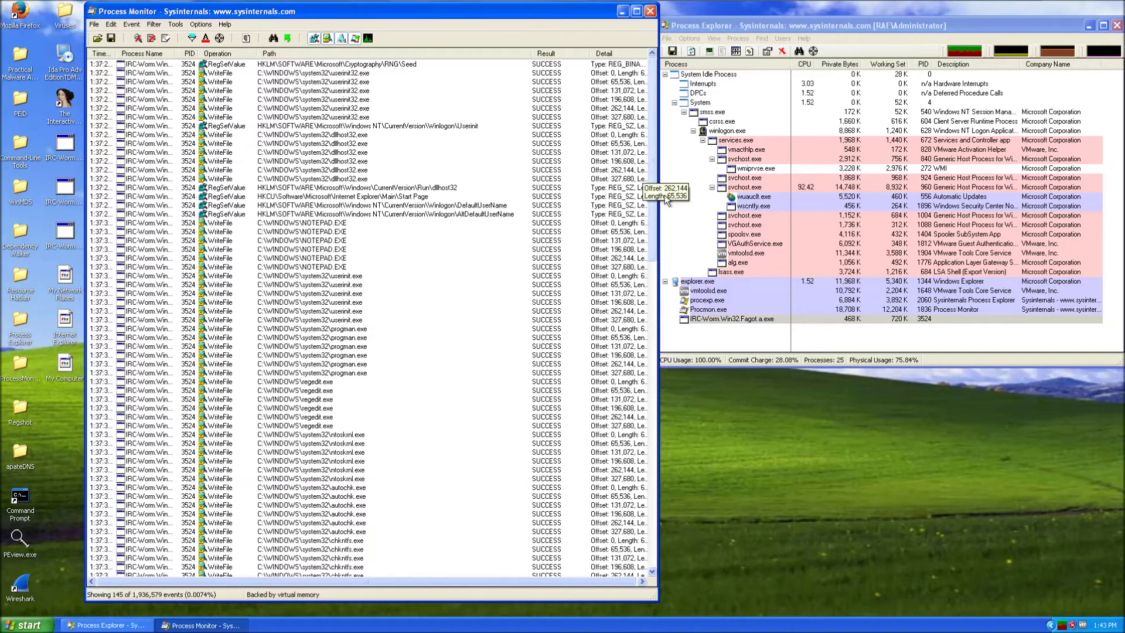
Step: Kill explorer.exe and its whole process tree from Process Explorer
{"action": "right_click", "coordinate": [654, 625]}
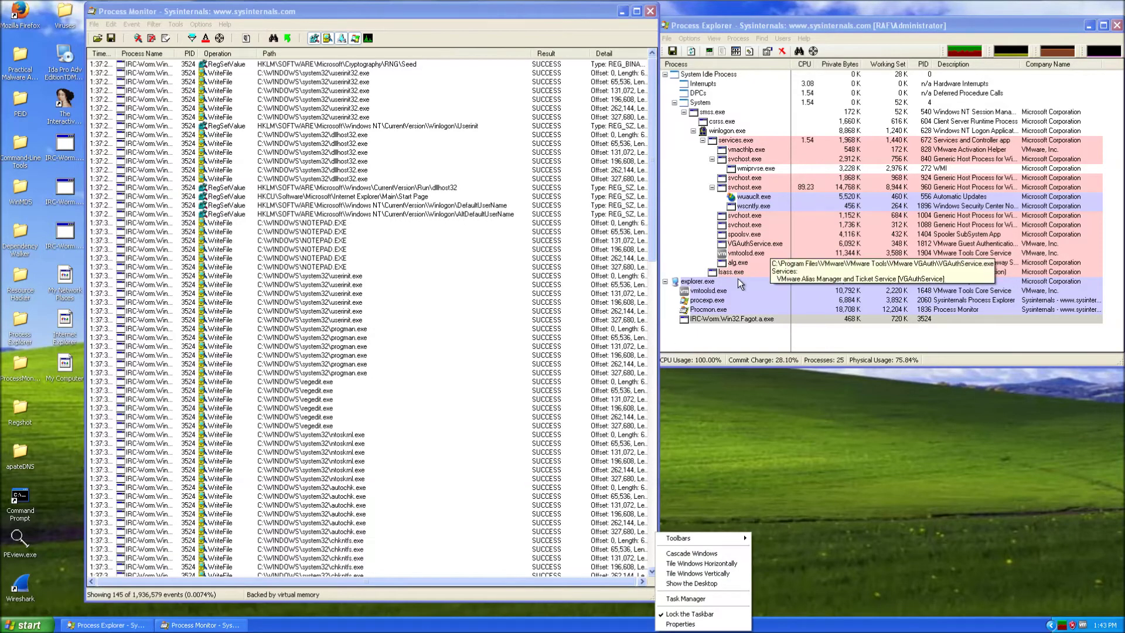
{"action": "left_click", "coordinate": [724, 309]}
{"action": "right_click", "coordinate": [712, 282]}
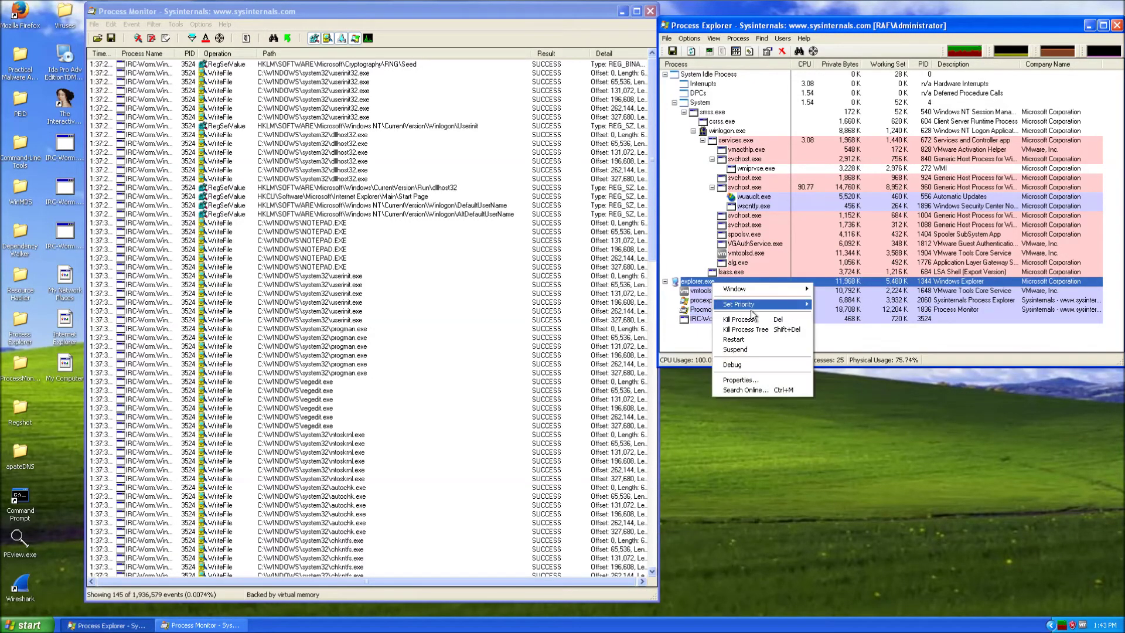
{"action": "left_click", "coordinate": [745, 330]}
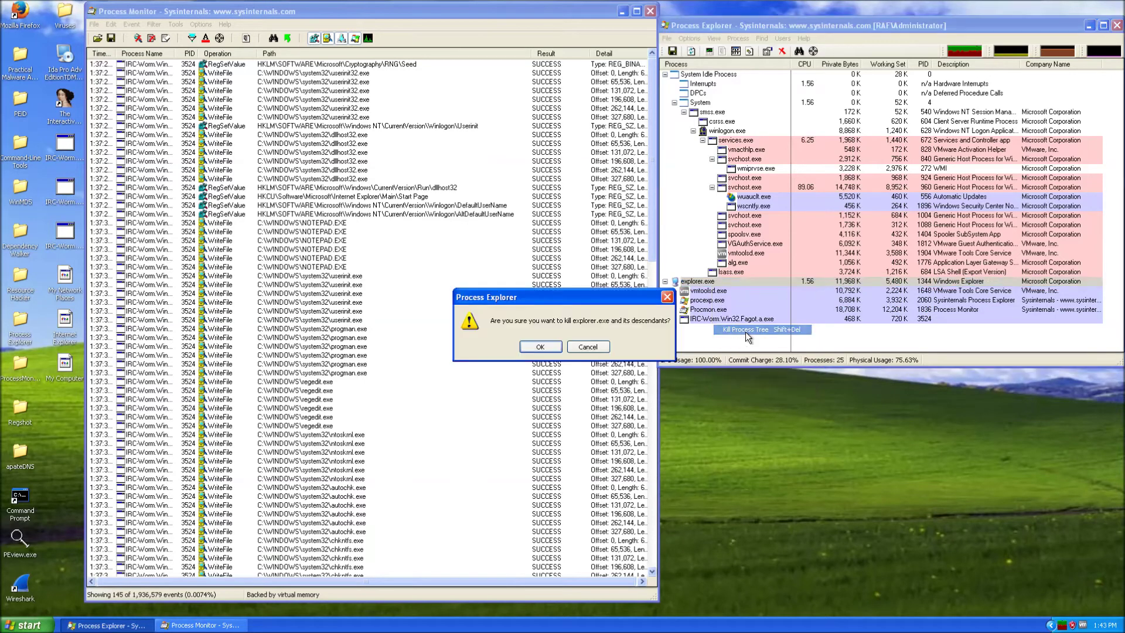
{"action": "left_click", "coordinate": [542, 348]}
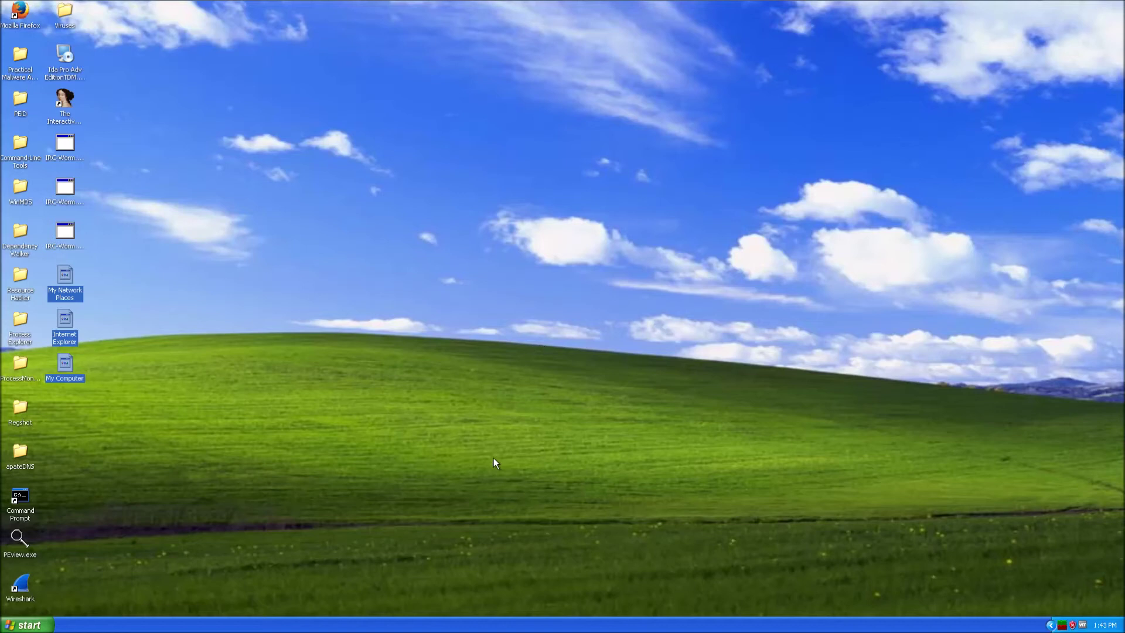
Step: Close the remaining tool windows, check the desktop icons, and bring up Turn Off Computer
{"action": "right_click", "coordinate": [479, 623]}
{"action": "left_click", "coordinate": [495, 589]}
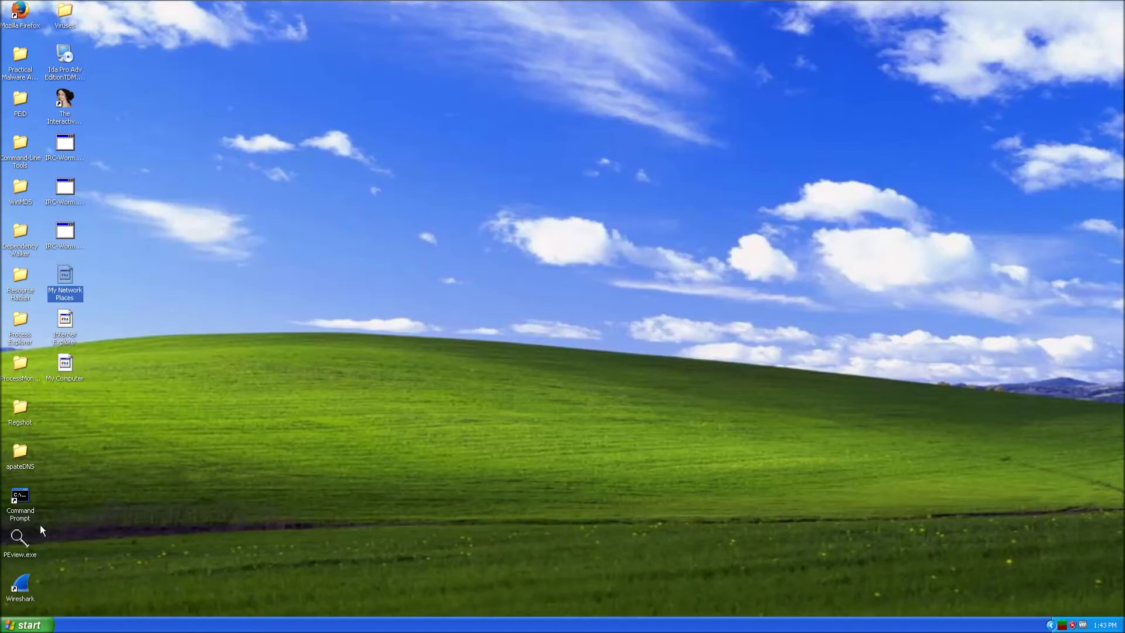
{"action": "left_click", "coordinate": [30, 544]}
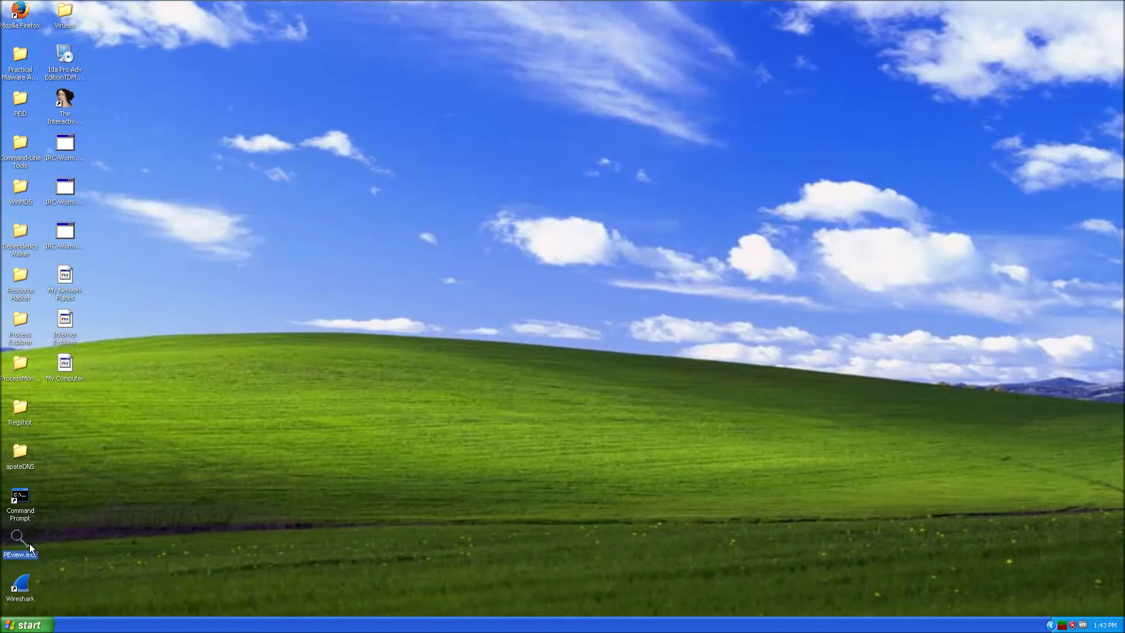
{"action": "left_click", "coordinate": [65, 366]}
{"action": "left_click", "coordinate": [64, 104]}
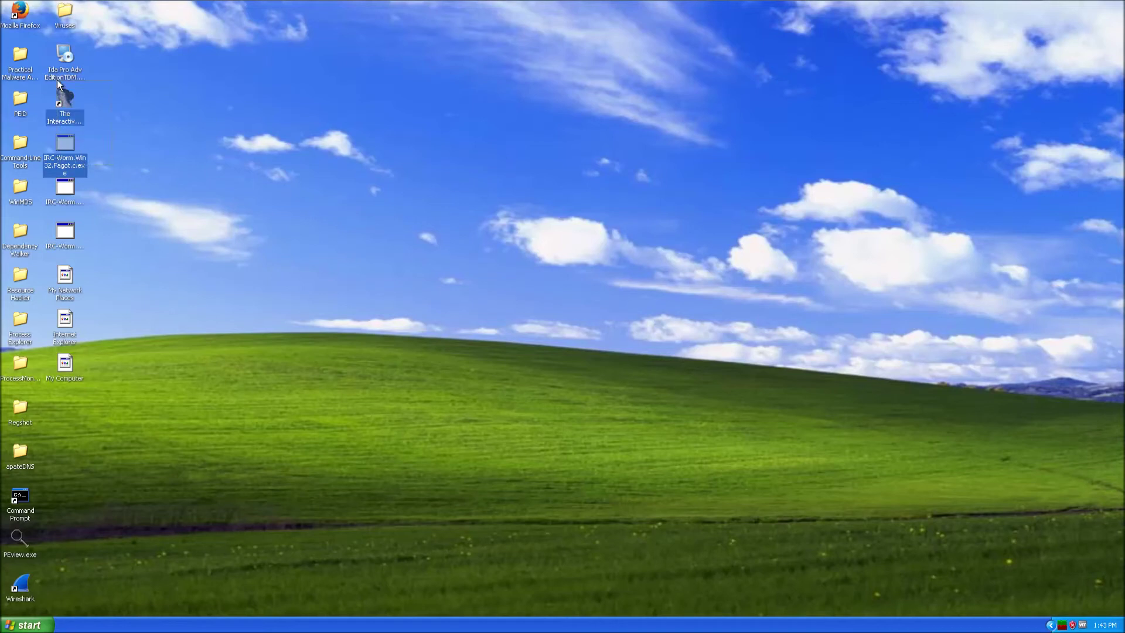
{"action": "left_click_drag", "start_coordinate": [57, 80], "coordinate": [90, 72]}
{"action": "left_click", "coordinate": [70, 229]}
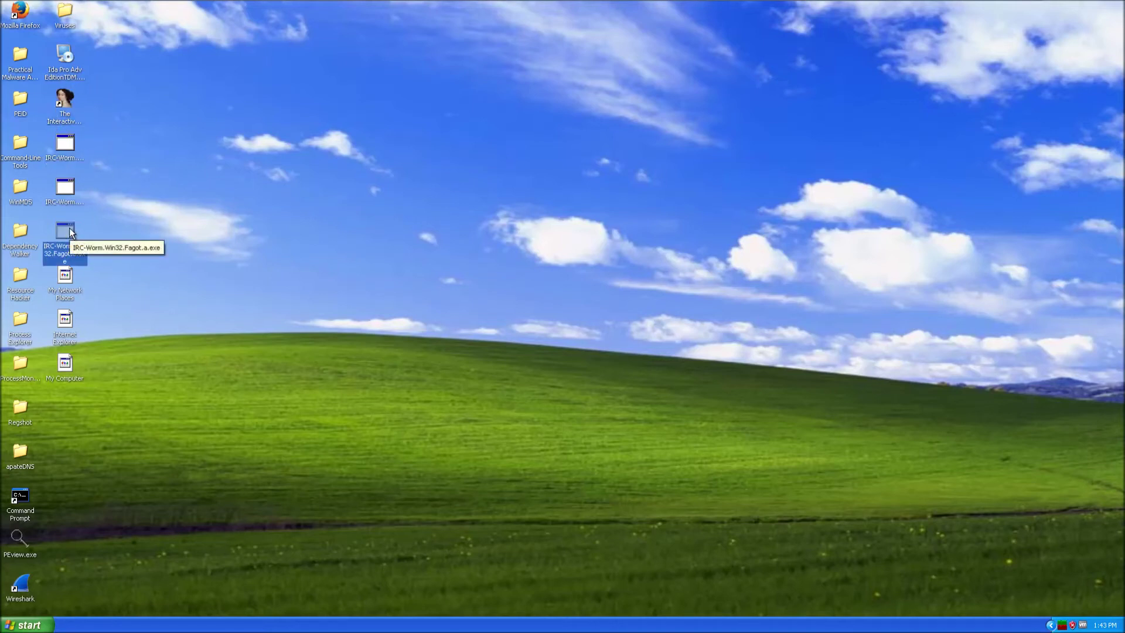
{"action": "left_click", "coordinate": [17, 624]}
{"action": "left_click", "coordinate": [175, 599]}
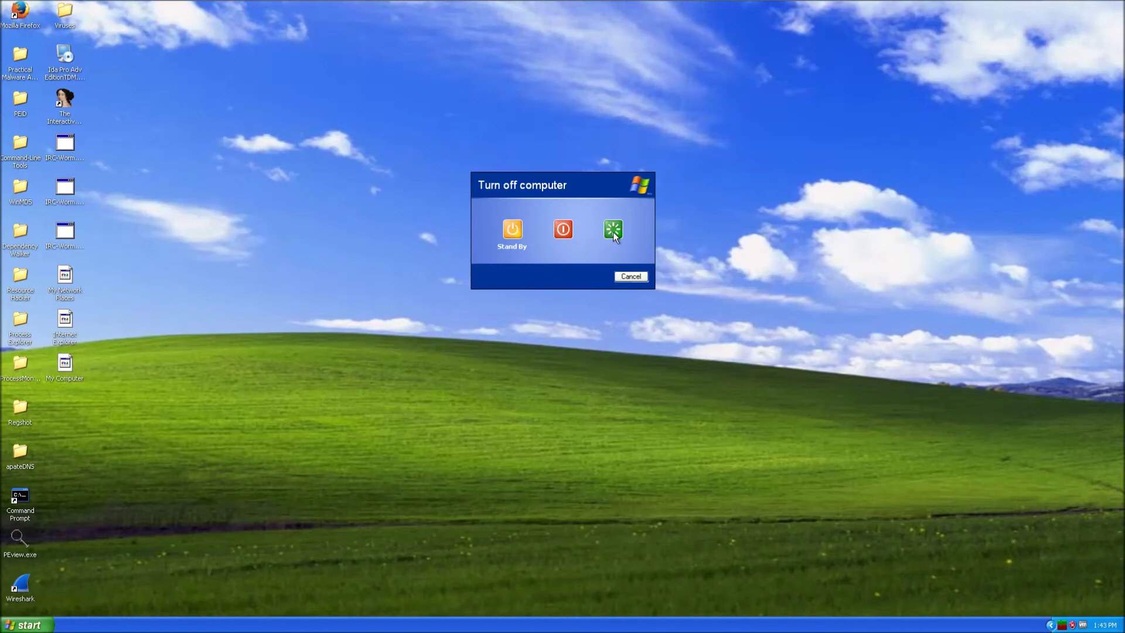
Step: Choose Restart to reboot the infected Windows XP system
{"action": "left_click", "coordinate": [613, 231]}
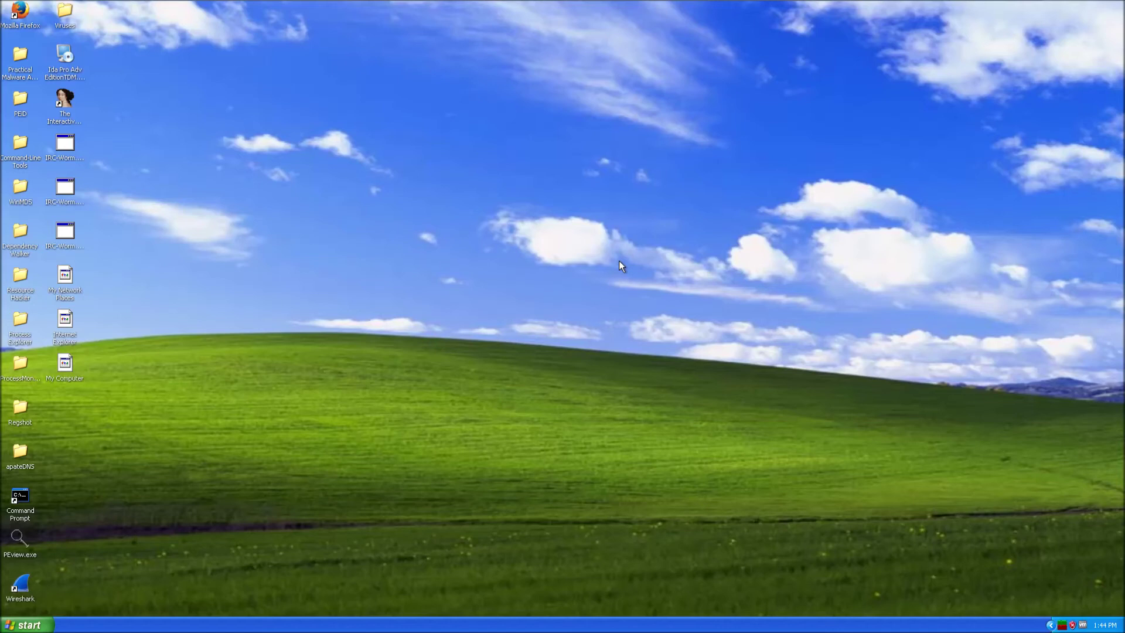
Step: Try restarting the Malware Analysis guest from VM > Power, then dismiss the reset-failed error
{"action": "mouse_move", "coordinate": [428, 5]}
{"action": "left_click", "coordinate": [210, 8]}
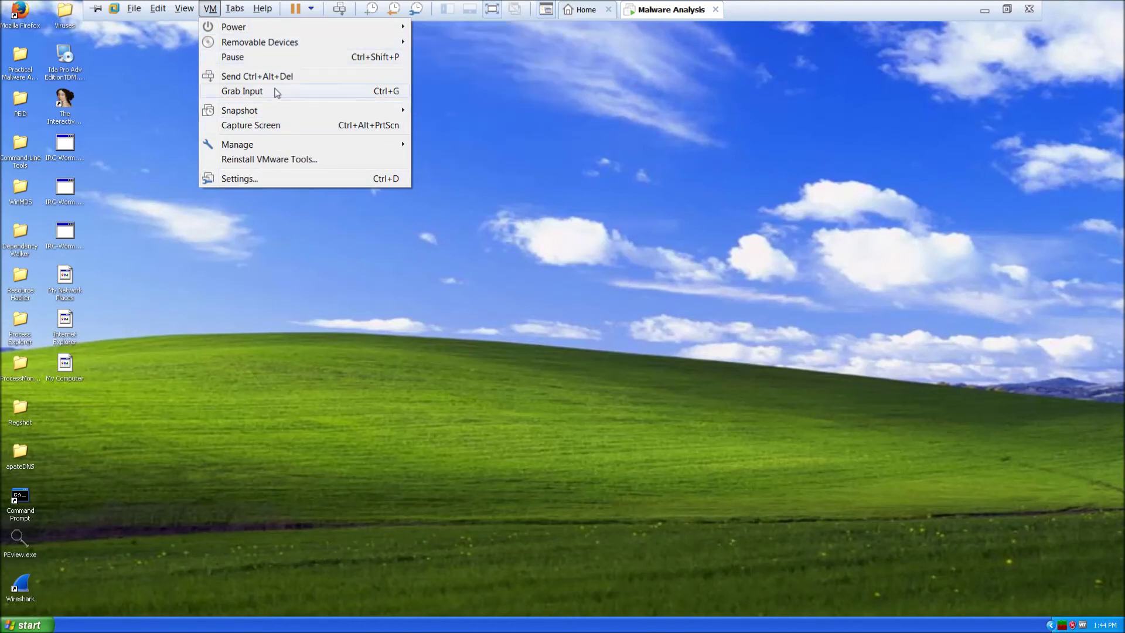
{"action": "mouse_move", "coordinate": [256, 28]}
{"action": "left_click", "coordinate": [484, 72]}
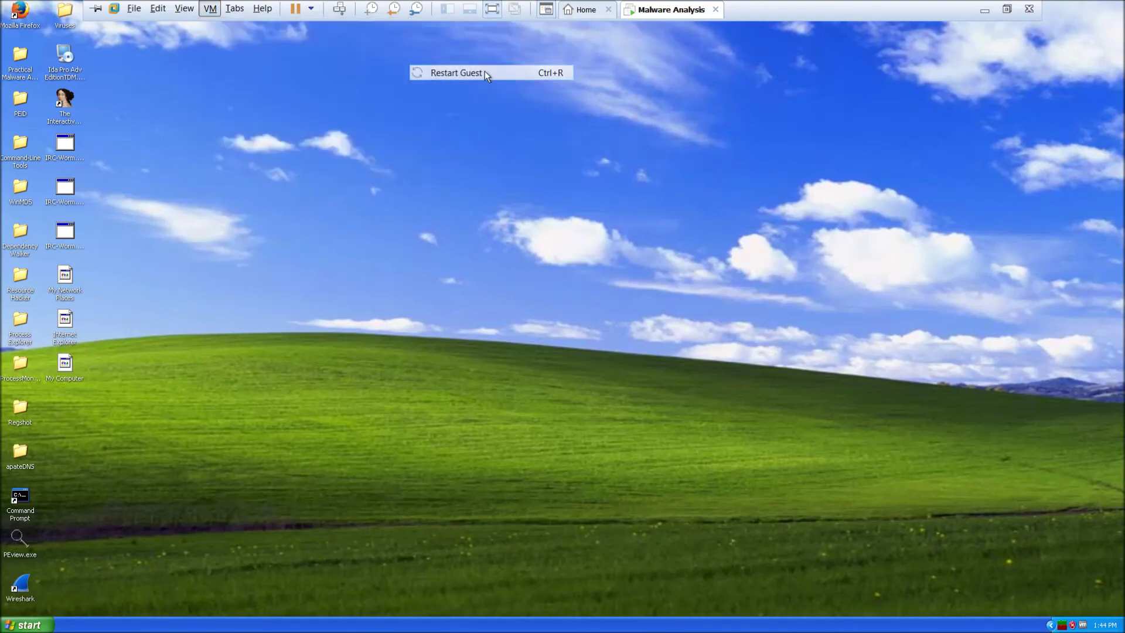
{"action": "left_click", "coordinate": [597, 349]}
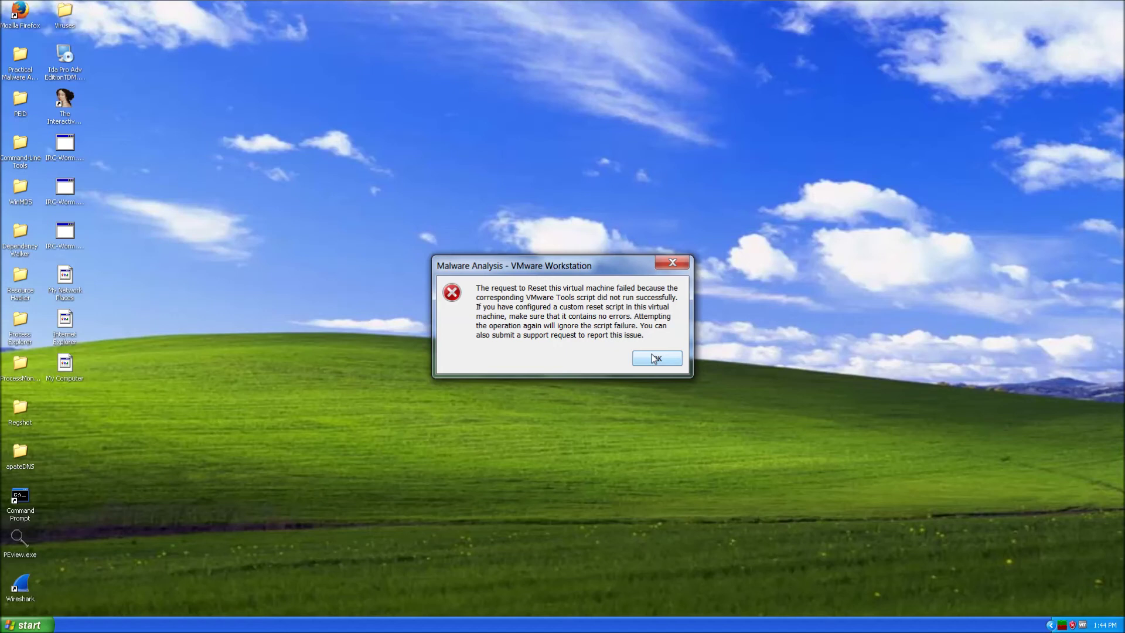
{"action": "left_click", "coordinate": [655, 358]}
Step: Look through the Workstation menus, then close the Malware Analysis tab
{"action": "mouse_move", "coordinate": [309, 3]}
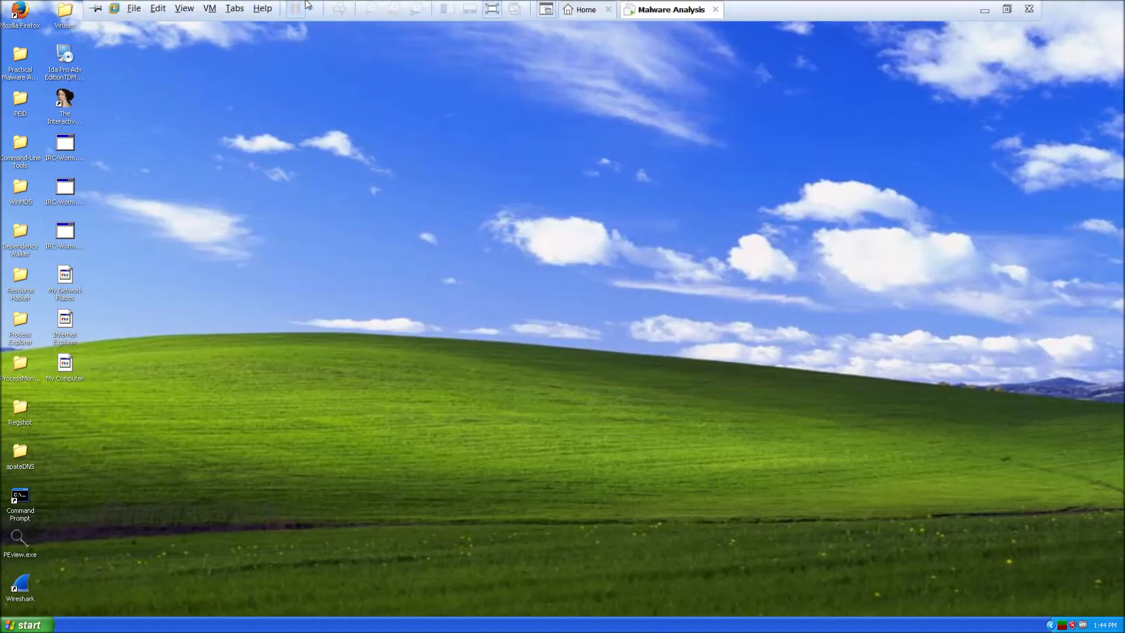
{"action": "left_click", "coordinate": [235, 9]}
{"action": "mouse_move", "coordinate": [209, 9]}
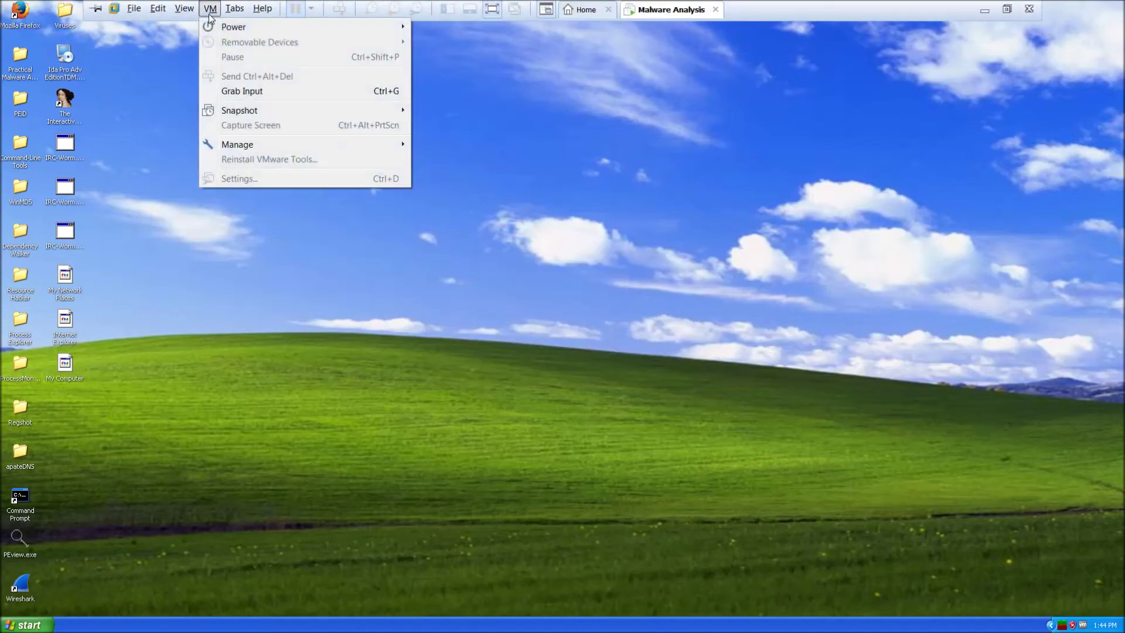
{"action": "mouse_move", "coordinate": [224, 29]}
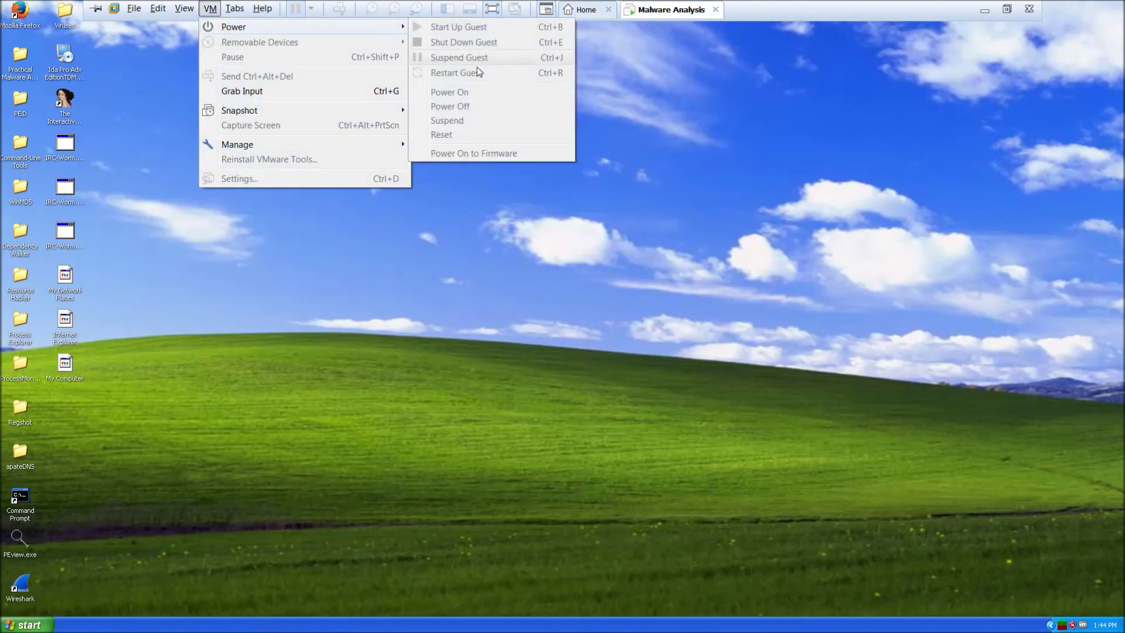
{"action": "mouse_move", "coordinate": [345, 139]}
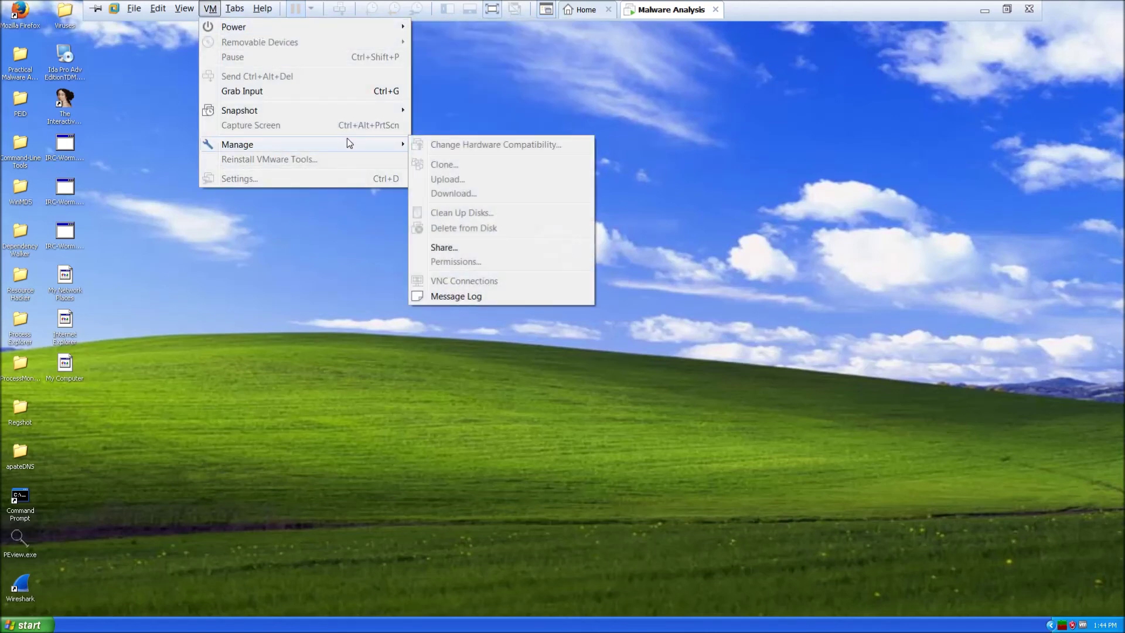
{"action": "mouse_move", "coordinate": [141, 10]}
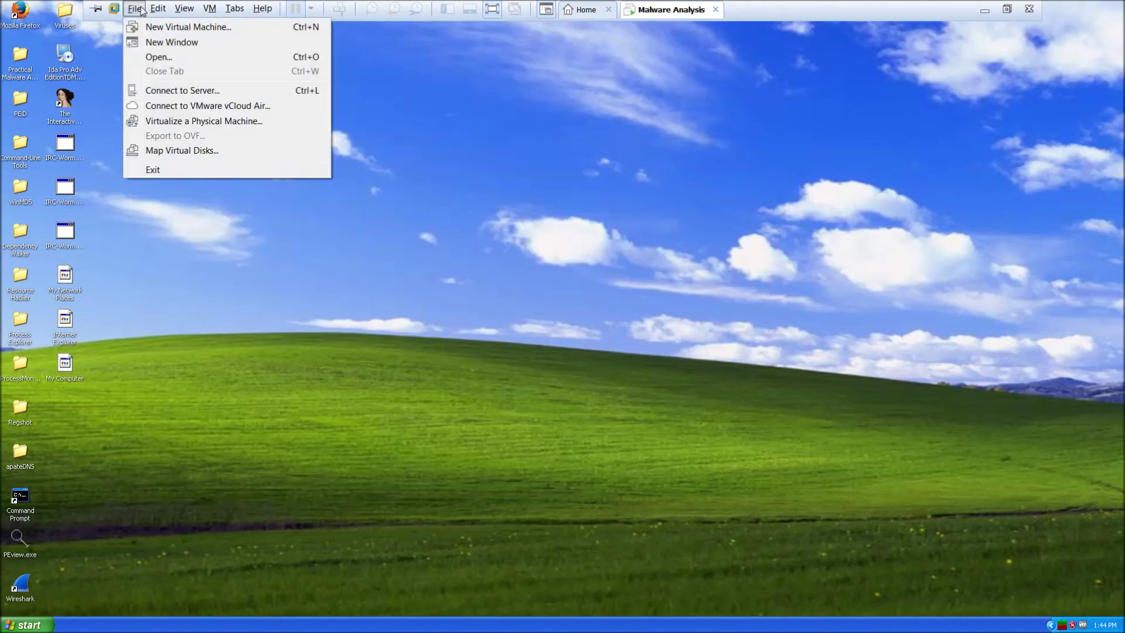
{"action": "left_click", "coordinate": [715, 10]}
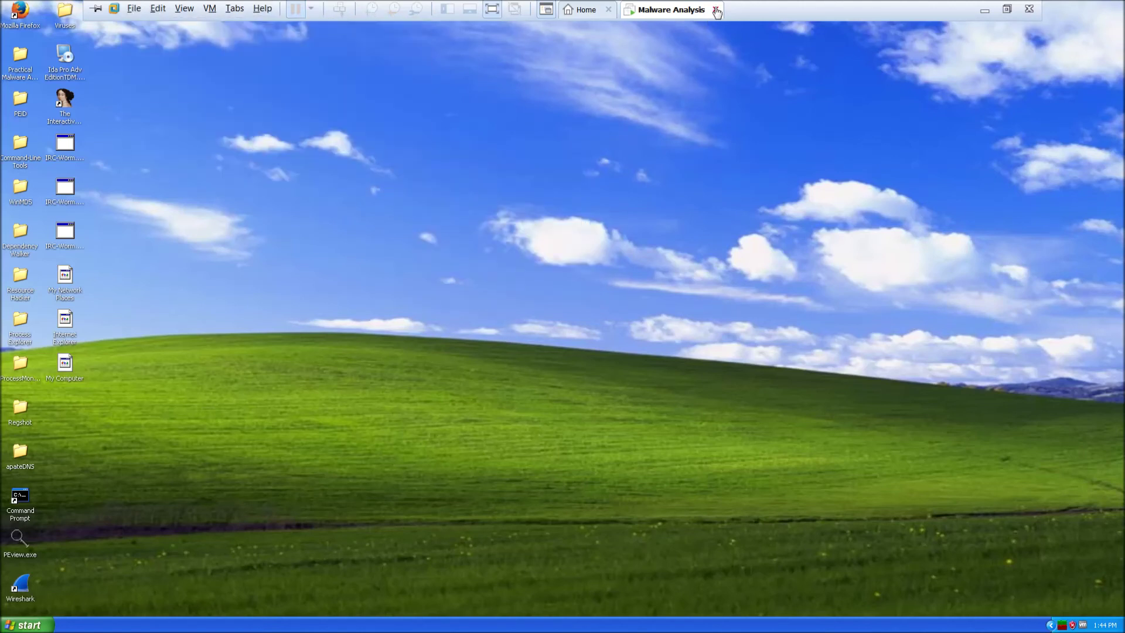
Step: Power off Malware Analysis while closing its tab, then power it back on from the Library
{"action": "left_click", "coordinate": [716, 10]}
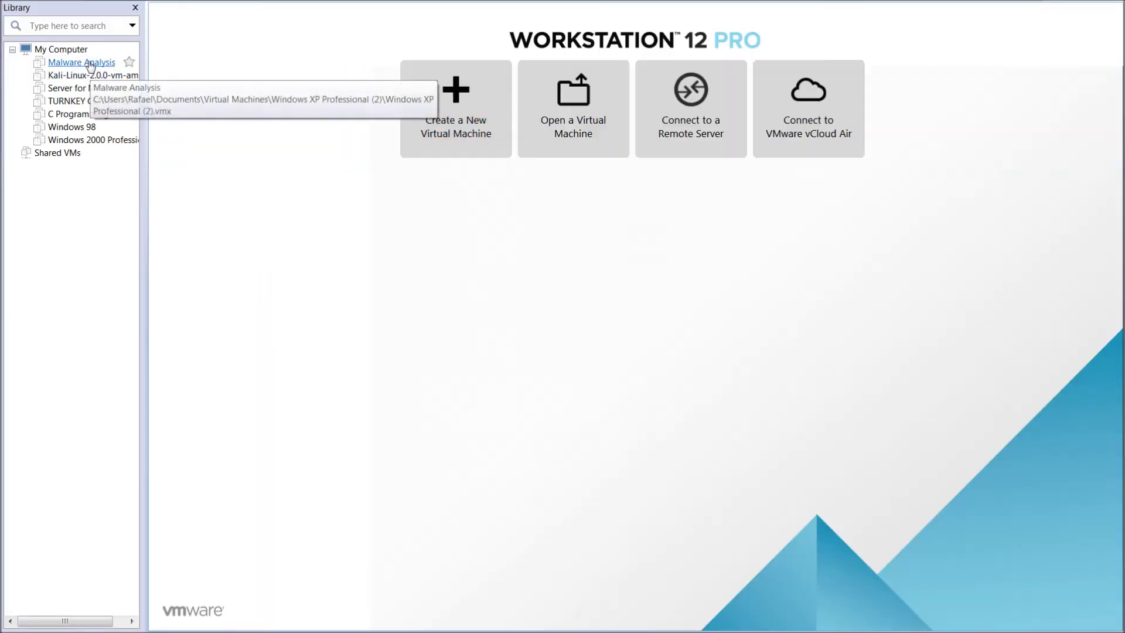
{"action": "left_click", "coordinate": [89, 62]}
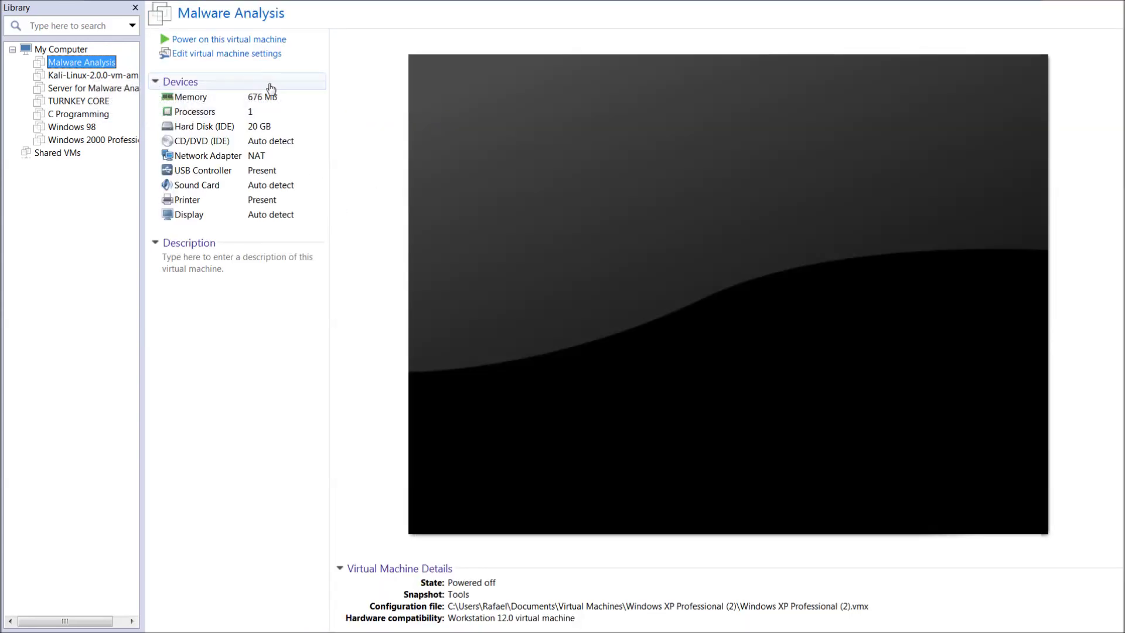
{"action": "left_click", "coordinate": [269, 39]}
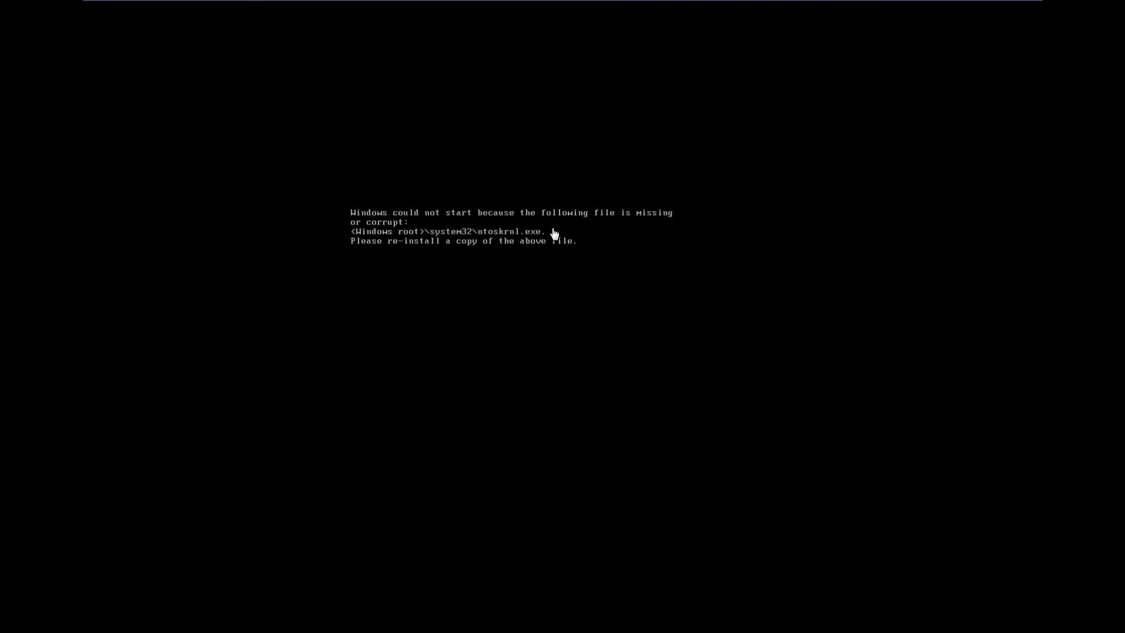
{"action": "mouse_move", "coordinate": [544, 5]}
{"action": "mouse_move", "coordinate": [714, 3]}
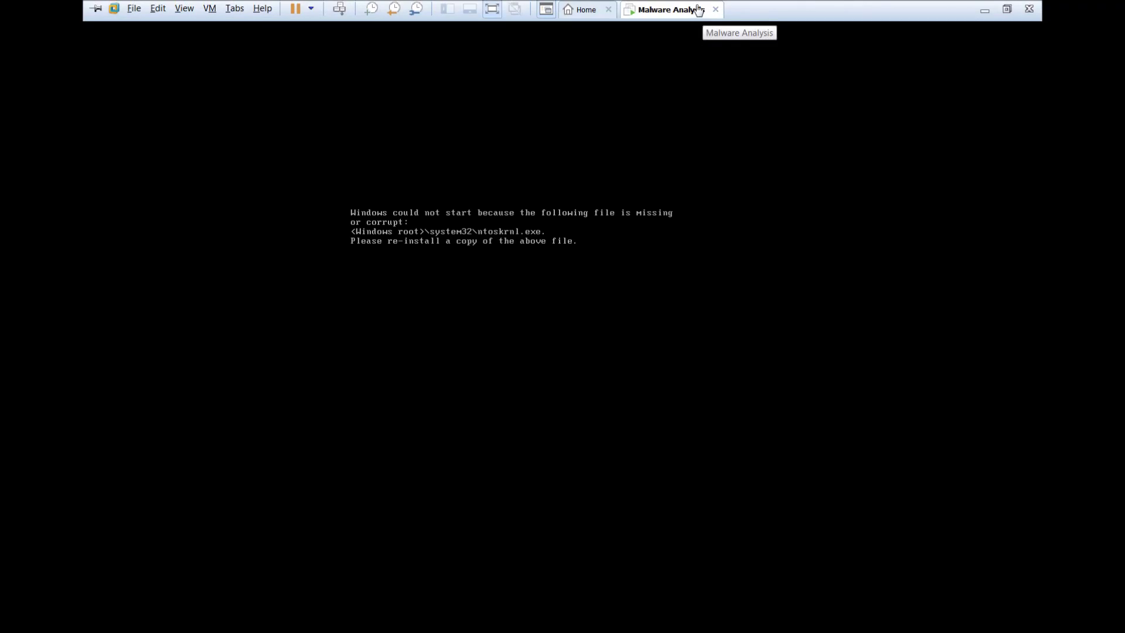